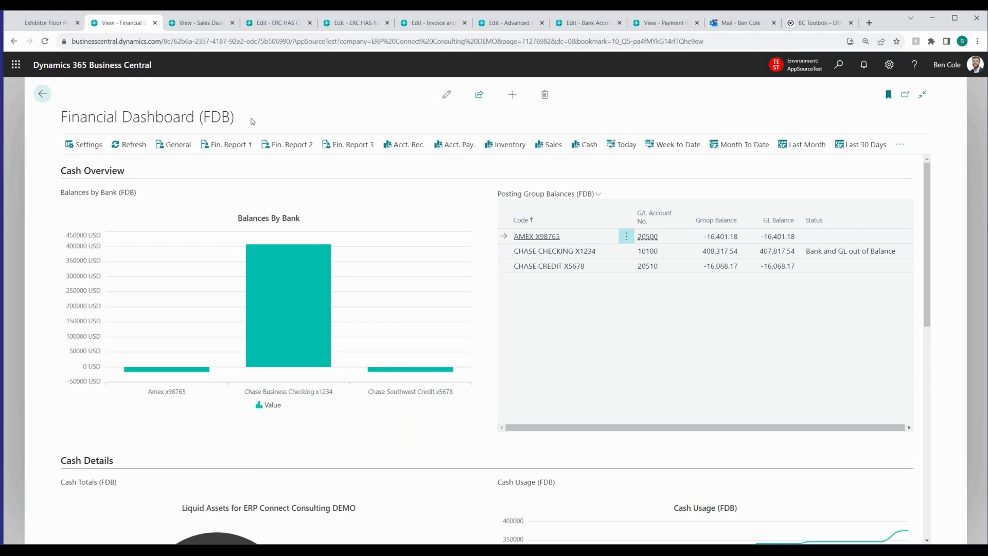
Review the dashboard's General view with its KPIs, balance checks and financial statements, and display Financial Report 1
{"action": "left_click", "coordinate": [183, 146]}
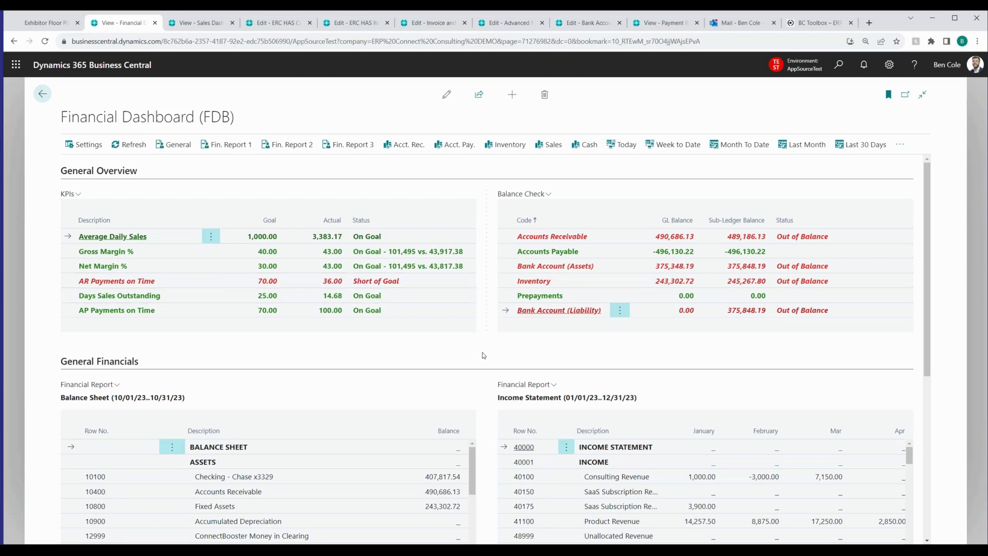
{"action": "scroll", "coordinate": [482, 353], "scroll_direction": "down", "scroll_amount": 2}
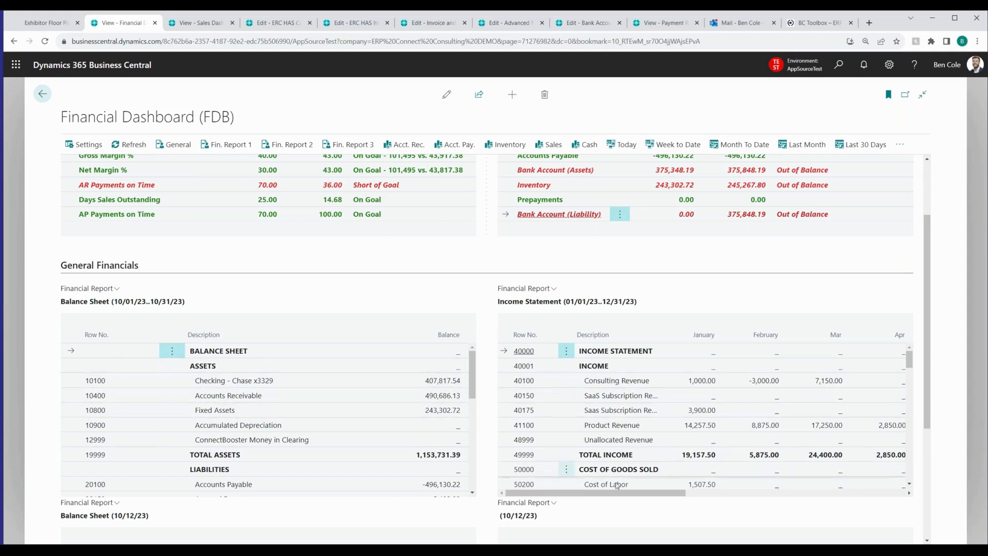
{"action": "left_click_drag", "start_coordinate": [627, 493], "coordinate": [508, 487]}
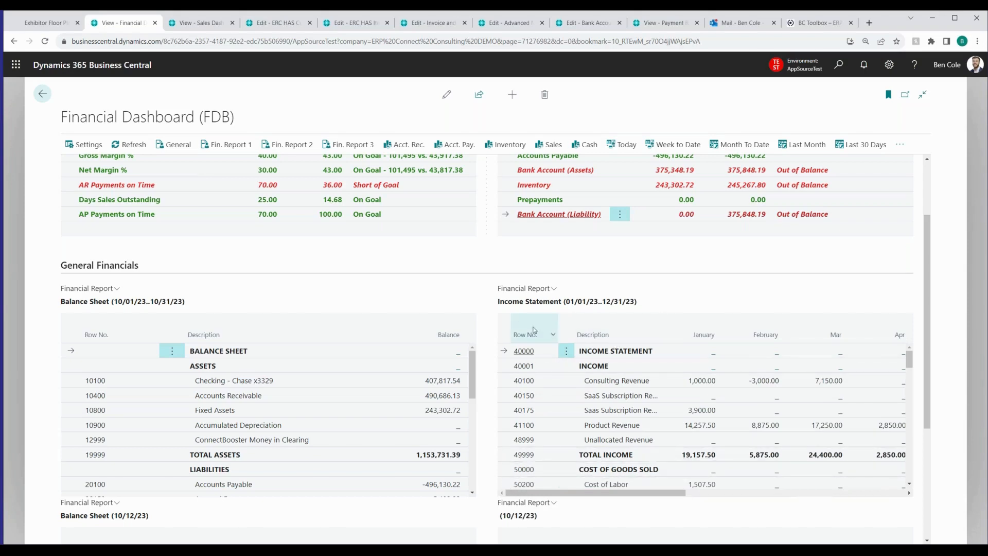
{"action": "left_click", "coordinate": [223, 148]}
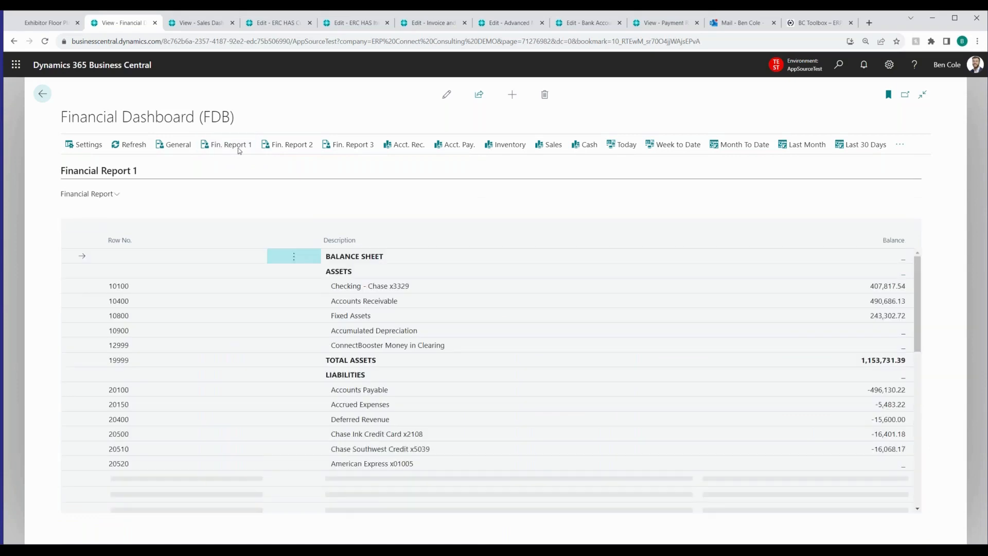
Drill down into the February Consulting Revenue amount in Financial Report 2 and return to the dashboard
{"action": "left_click", "coordinate": [293, 149]}
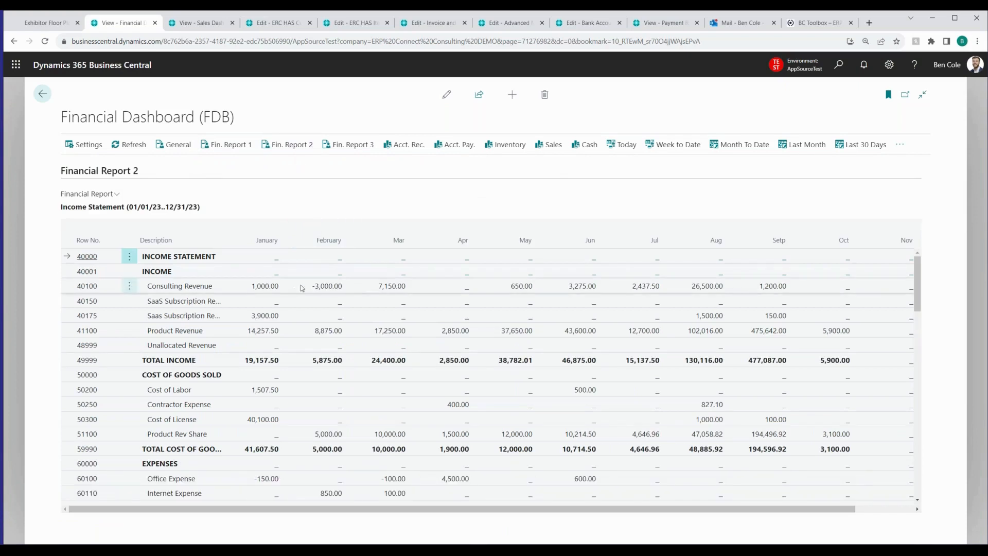
{"action": "left_click", "coordinate": [327, 287]}
{"action": "left_click", "coordinate": [327, 287]}
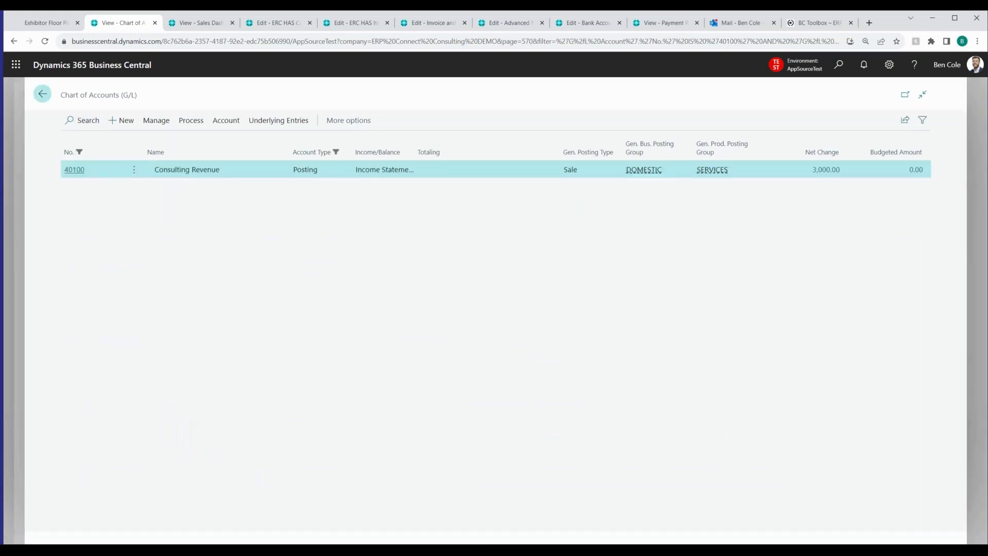
{"action": "left_click", "coordinate": [43, 96]}
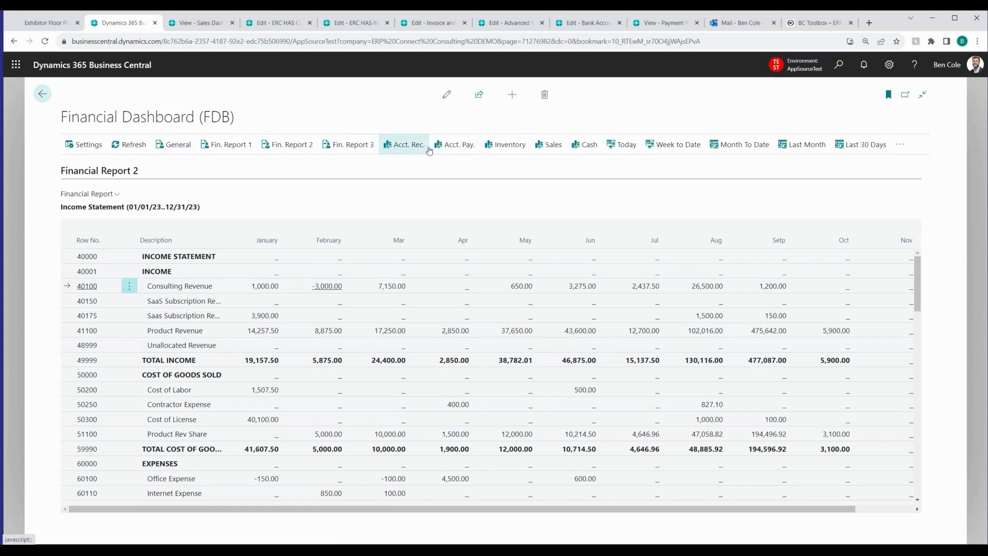
Refresh the dashboard page to clear its error and display the Accounts Receivable view with the AR Aging chart
{"action": "left_click", "coordinate": [404, 150]}
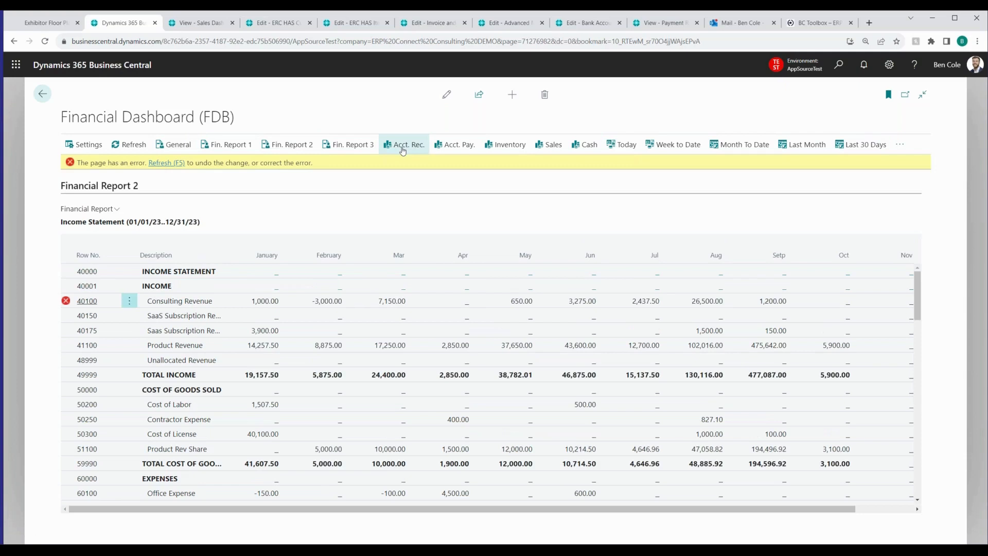
{"action": "left_click", "coordinate": [172, 164]}
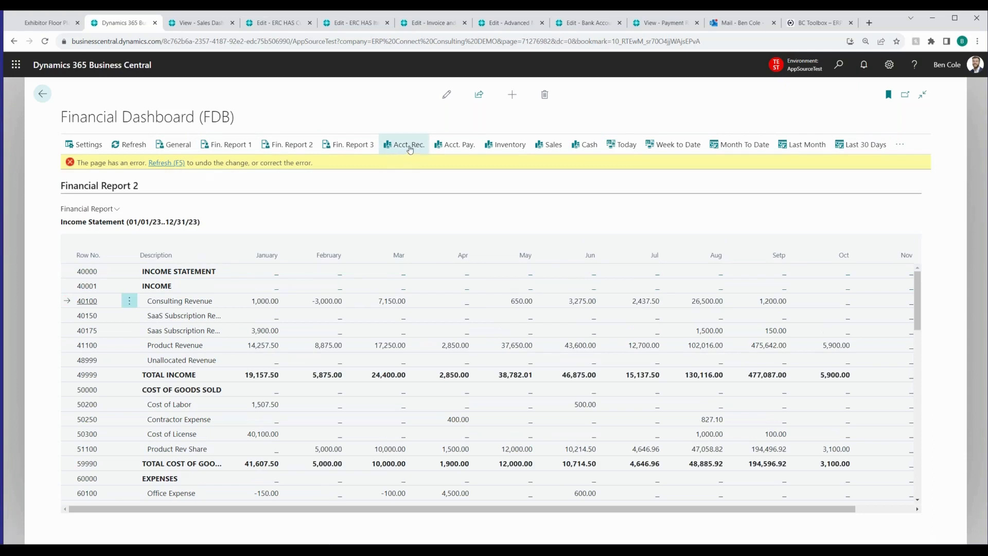
{"action": "key", "text": "F5"}
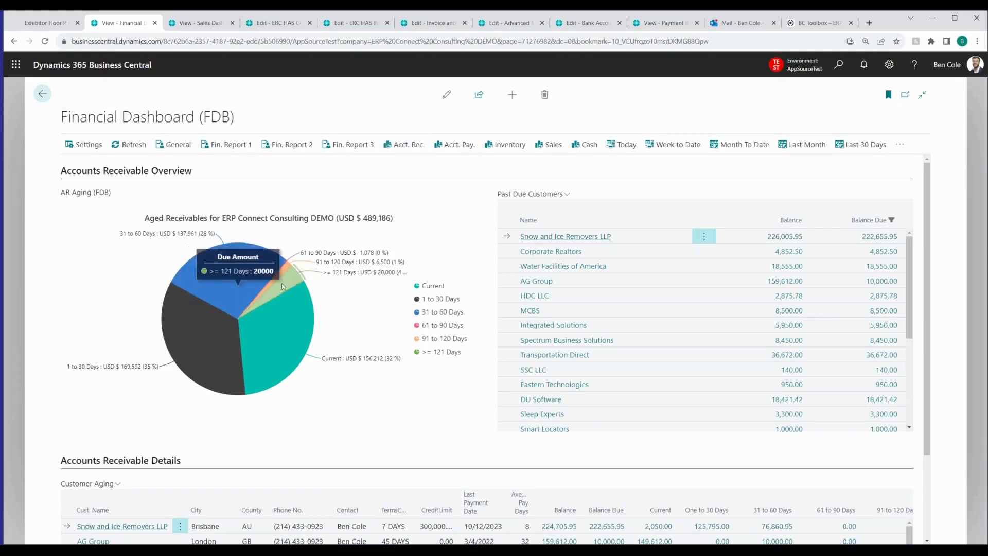
{"action": "mouse_move", "coordinate": [176, 346]}
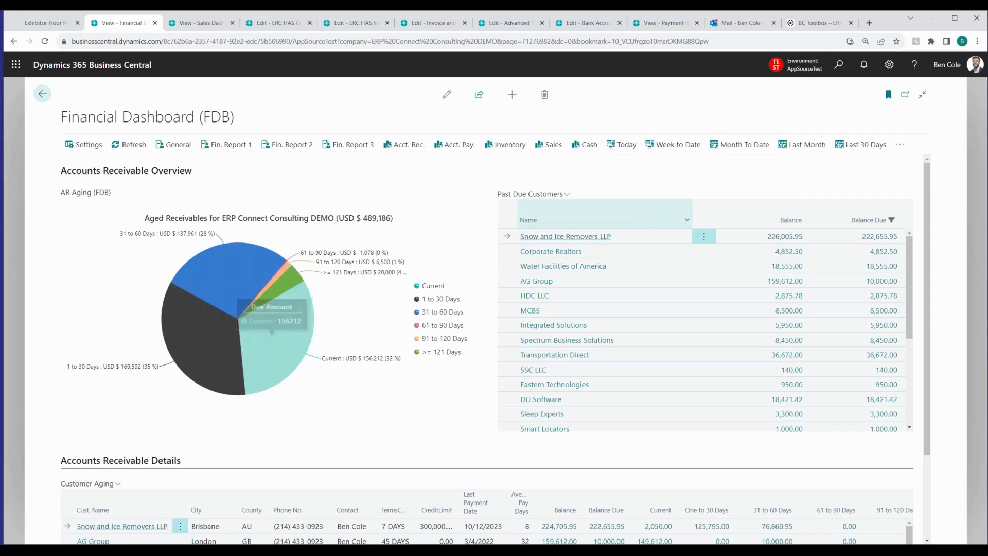
Sort the Past Due Customers by balance in descending order and open the ledger entries behind ADA Tech's balance
{"action": "left_click", "coordinate": [791, 220]}
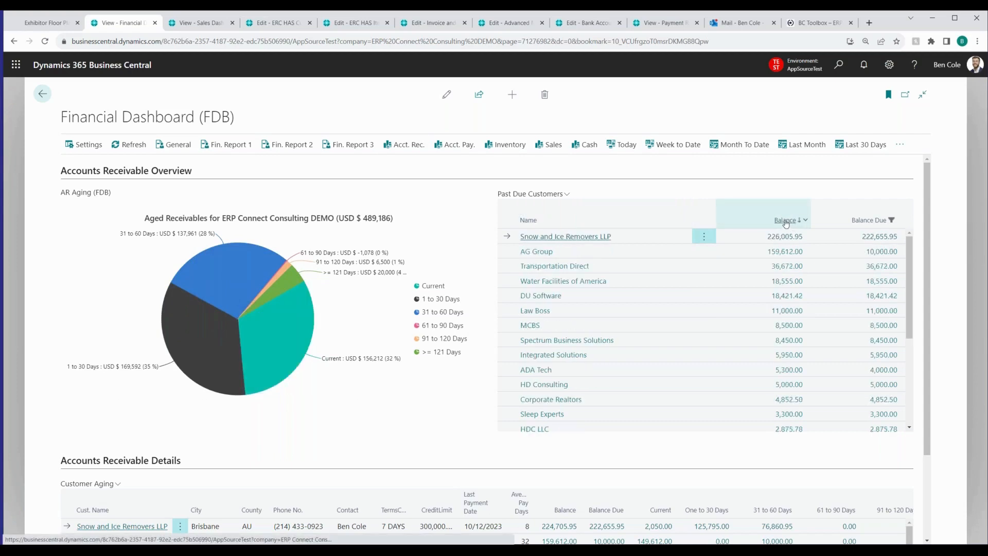
{"action": "left_click", "coordinate": [789, 372]}
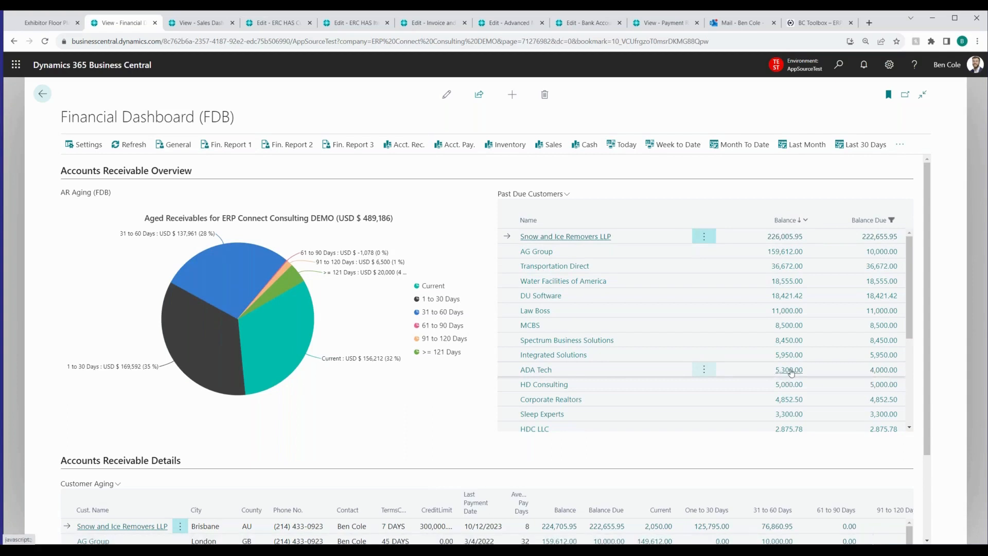
{"action": "left_click", "coordinate": [787, 370]}
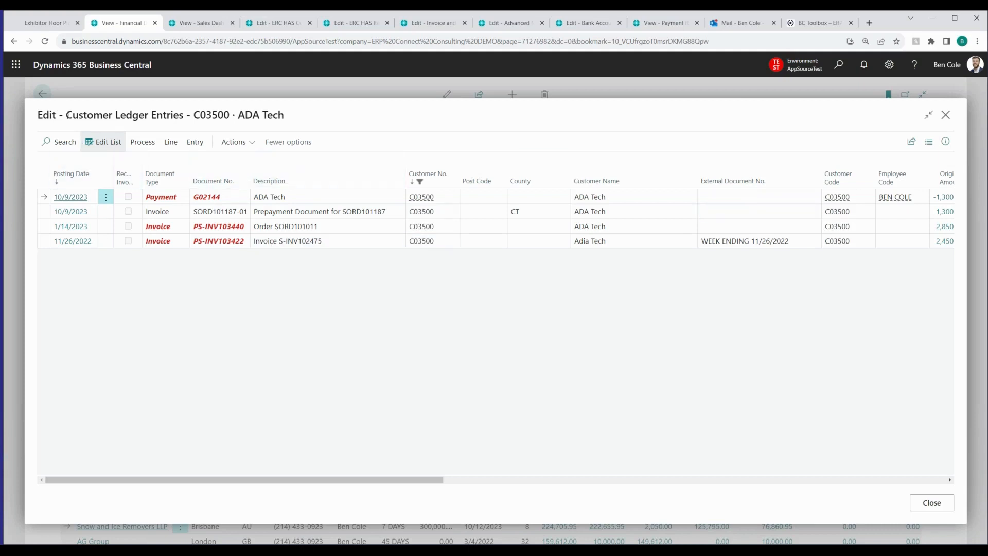
Examine ADA Tech's customer ledger entries and the processing actions available for them, and close the list
{"action": "left_click_drag", "start_coordinate": [67, 116], "coordinate": [188, 116]}
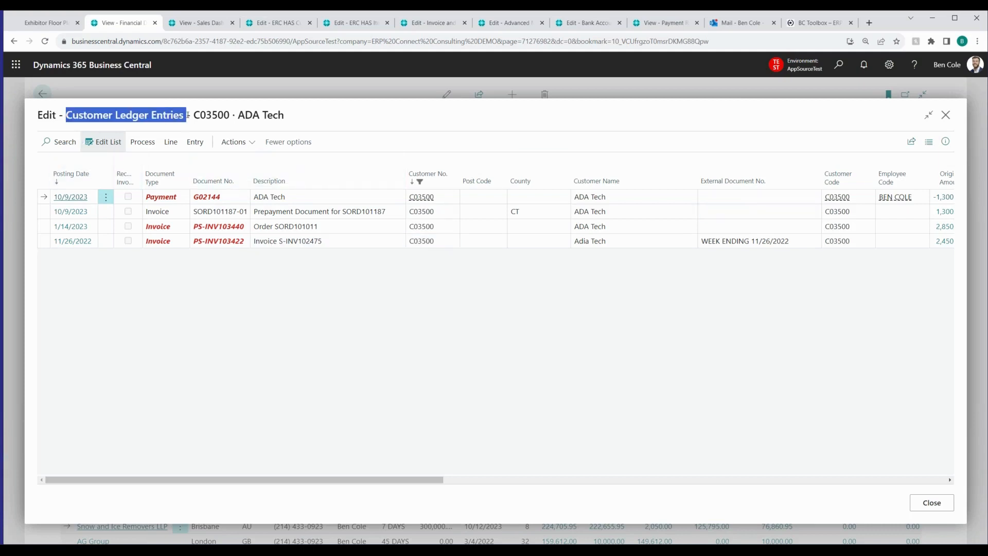
{"action": "left_click", "coordinate": [259, 114]}
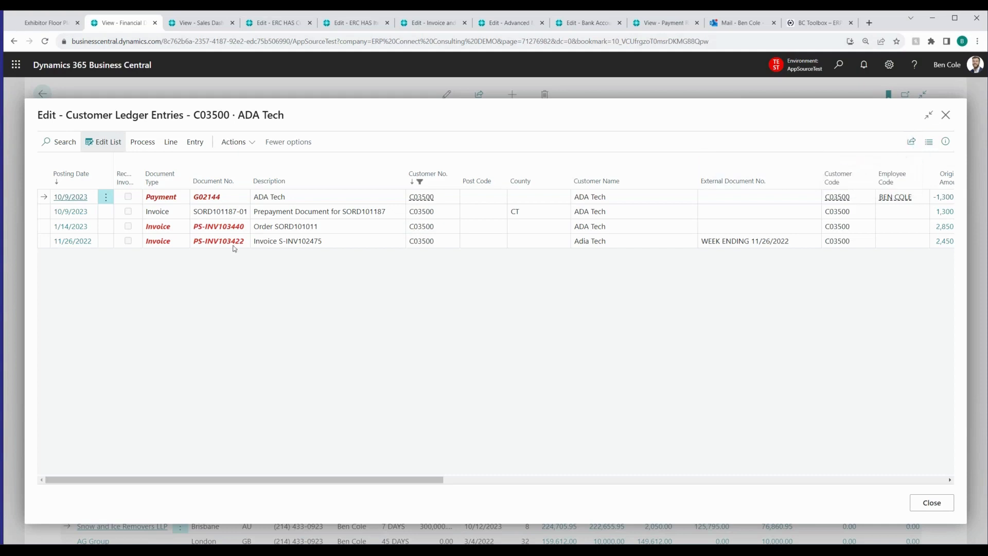
{"action": "left_click", "coordinate": [143, 148]}
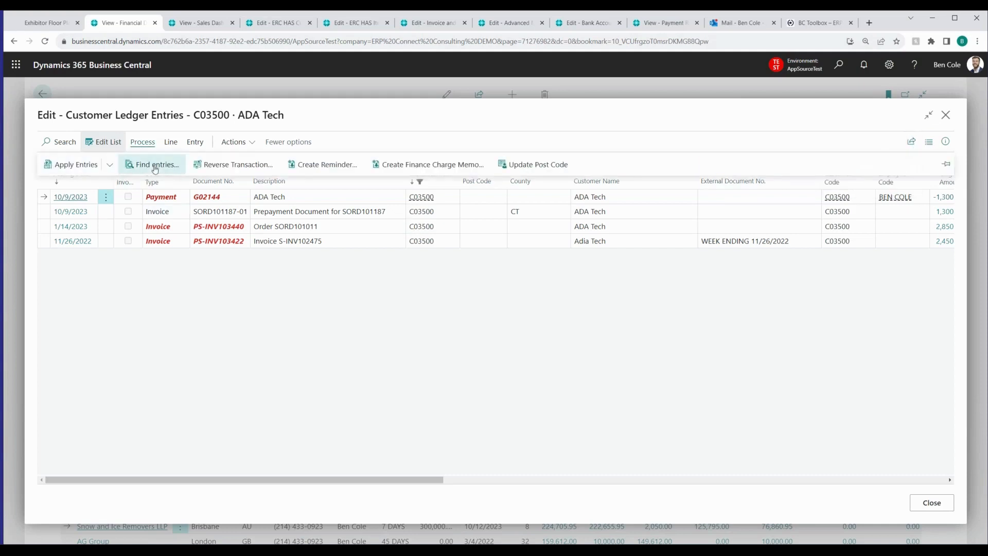
{"action": "left_click", "coordinate": [202, 353]}
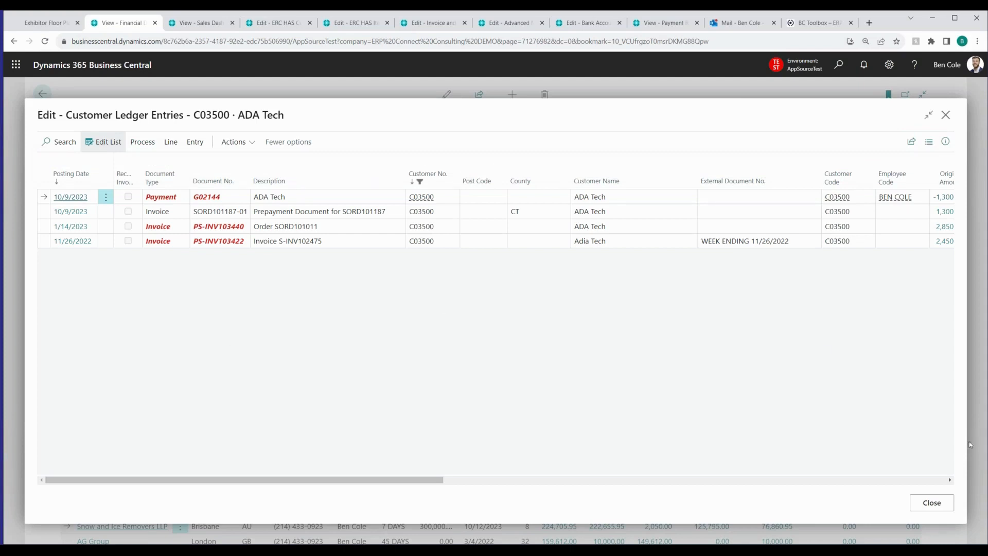
{"action": "left_click", "coordinate": [932, 503]}
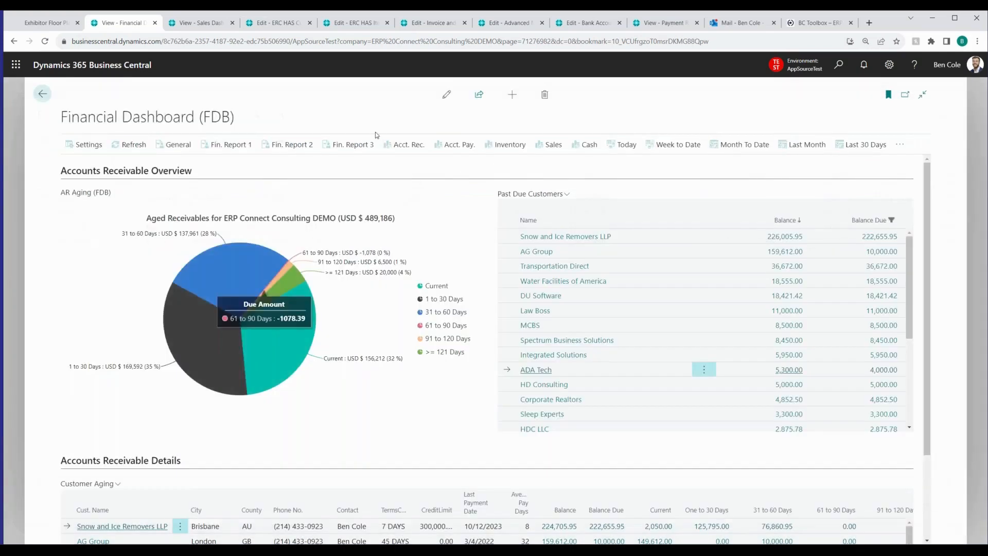
View the customer ledger entries behind the 31 to 60 Days slice of the AR Aging chart and close them
{"action": "mouse_move", "coordinate": [218, 295]}
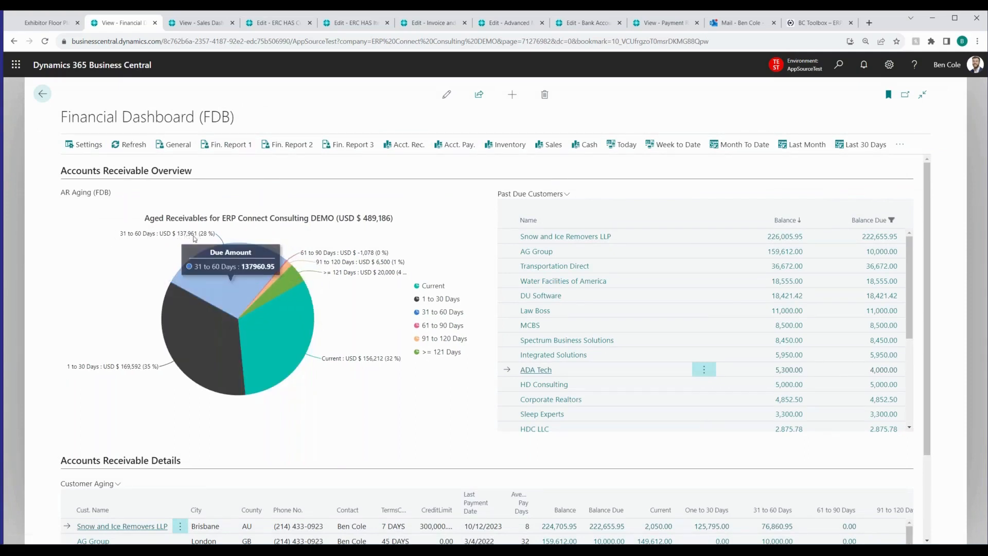
{"action": "left_click", "coordinate": [217, 283]}
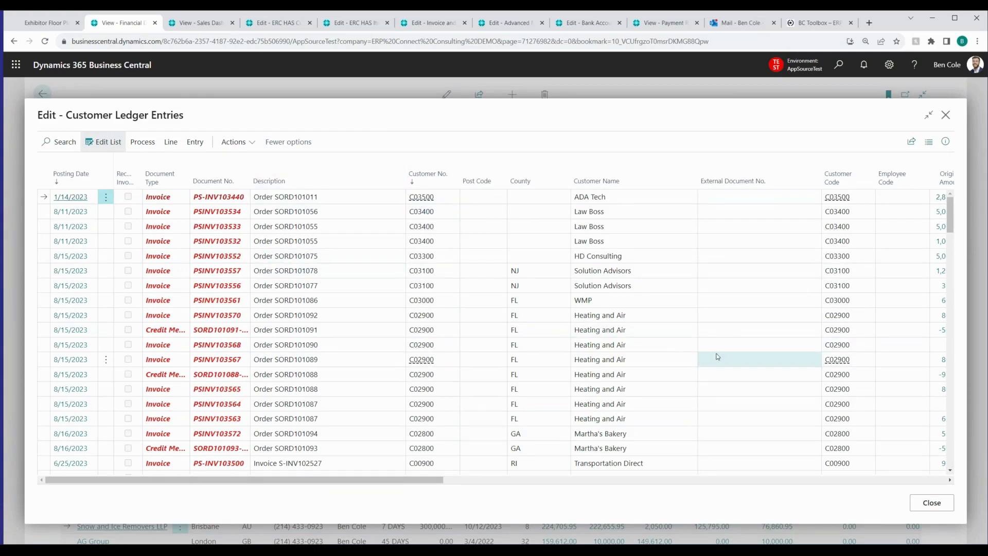
{"action": "left_click", "coordinate": [932, 502]}
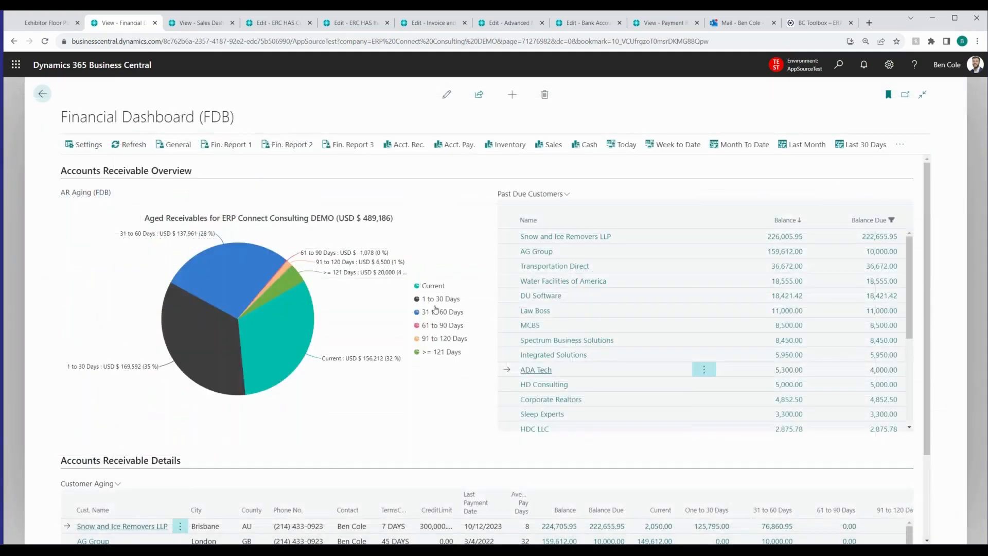
Hide and restore the Current and >= 121 Days buckets in the AR Aging chart
{"action": "left_click", "coordinate": [432, 287]}
{"action": "left_click", "coordinate": [432, 287]}
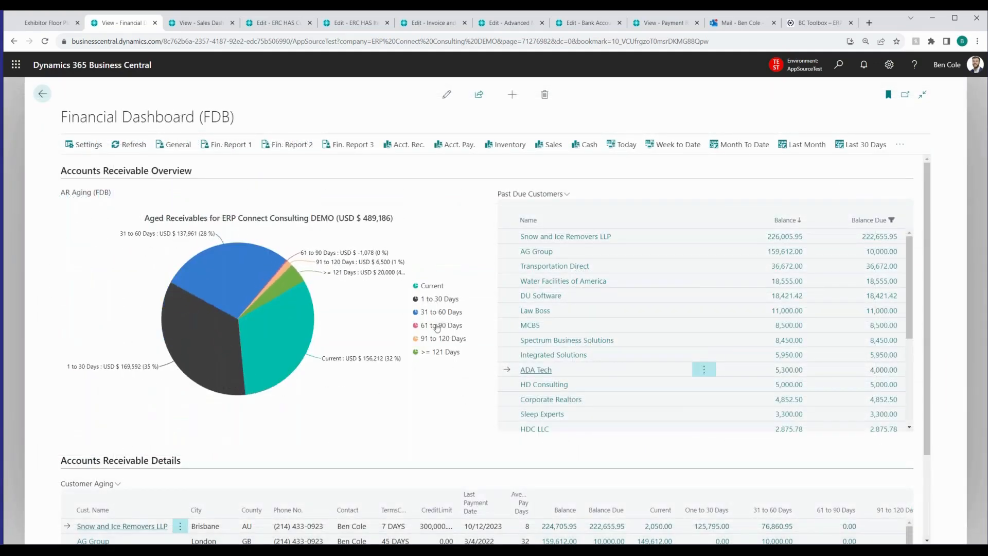
{"action": "left_click", "coordinate": [445, 354]}
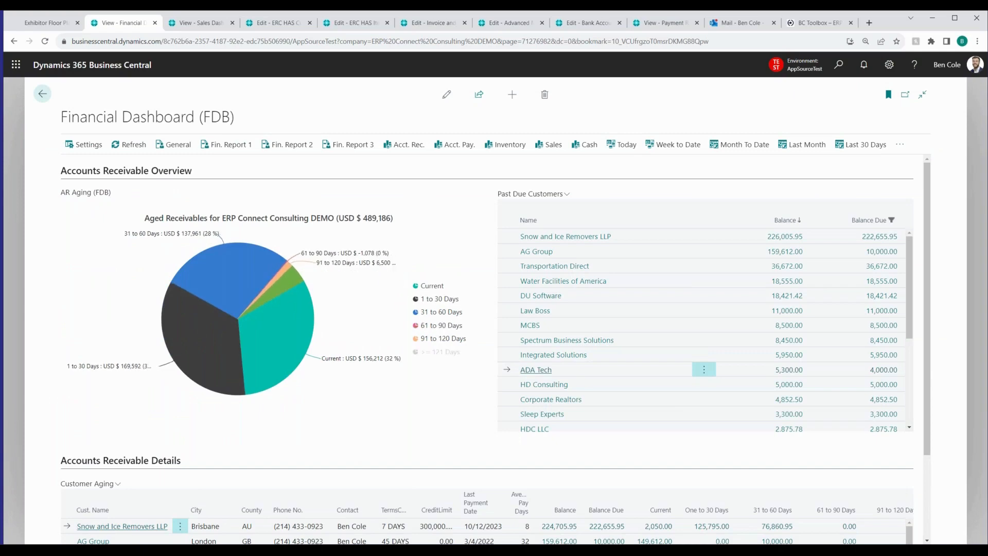
{"action": "left_click", "coordinate": [445, 354]}
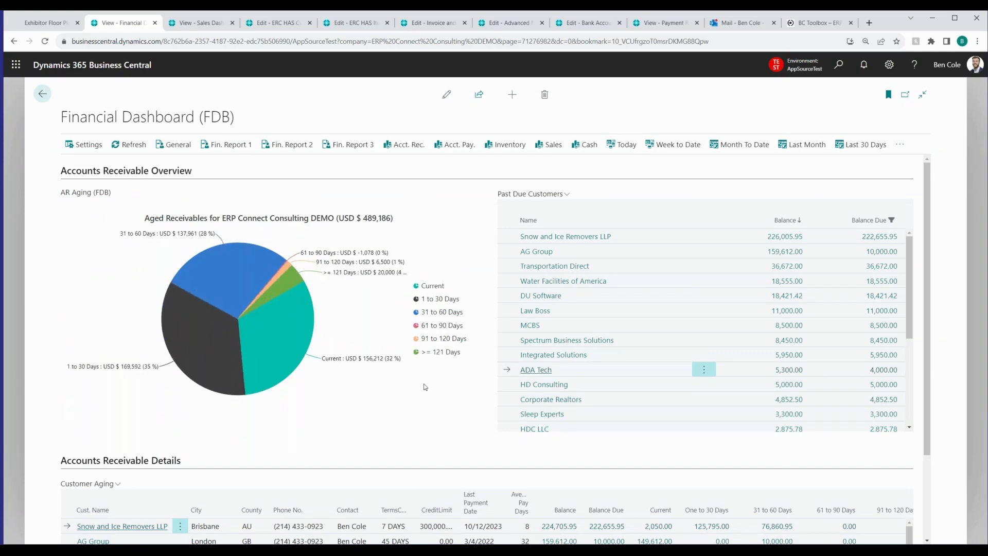
Collapse the Accounts Receivable Overview and inspect the ledger entries and remaining amounts behind Transportation Direct's 61 to 90 Days balance in Customer Aging
{"action": "left_click", "coordinate": [126, 171]}
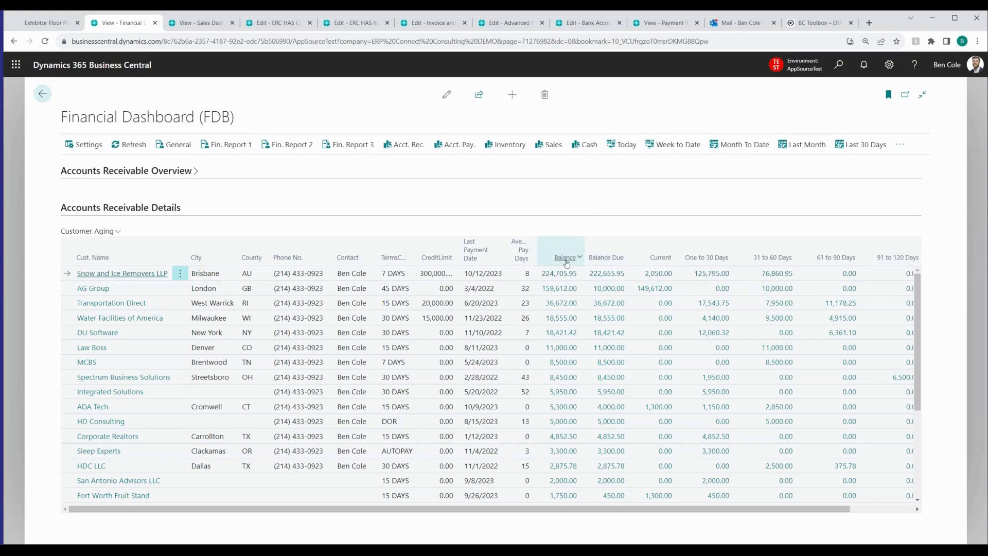
{"action": "left_click_drag", "start_coordinate": [796, 512], "coordinate": [859, 512]}
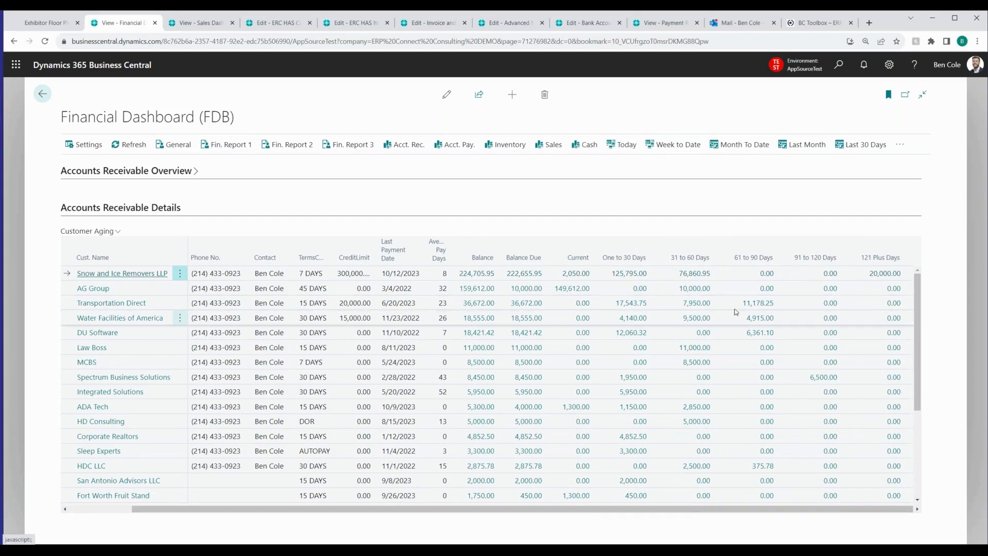
{"action": "left_click", "coordinate": [759, 305]}
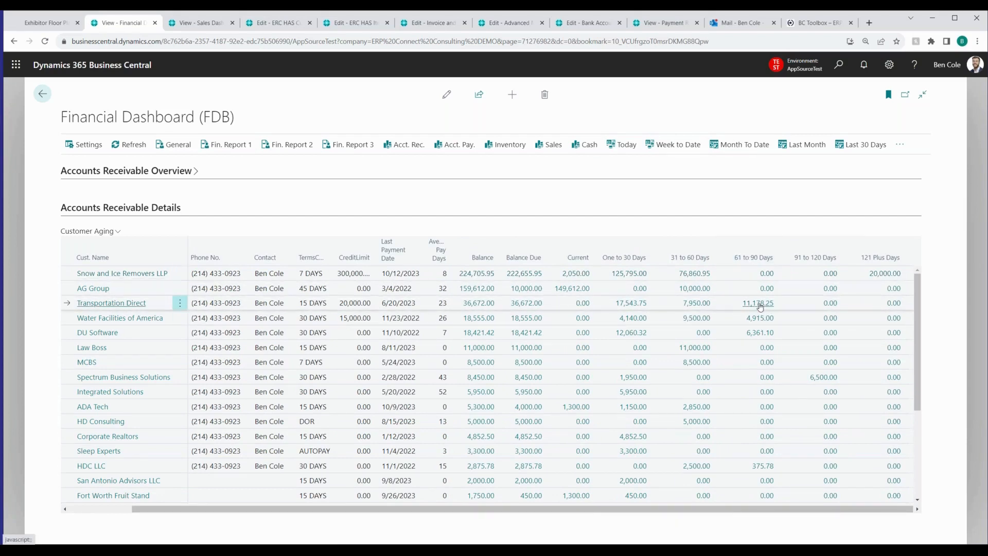
{"action": "left_click", "coordinate": [759, 305]}
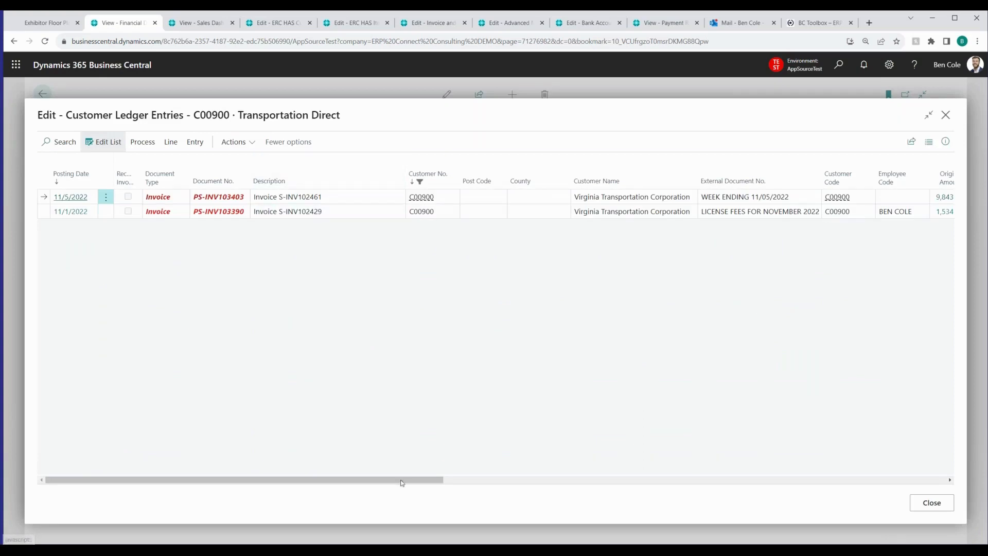
{"action": "left_click_drag", "start_coordinate": [435, 479], "coordinate": [537, 478]}
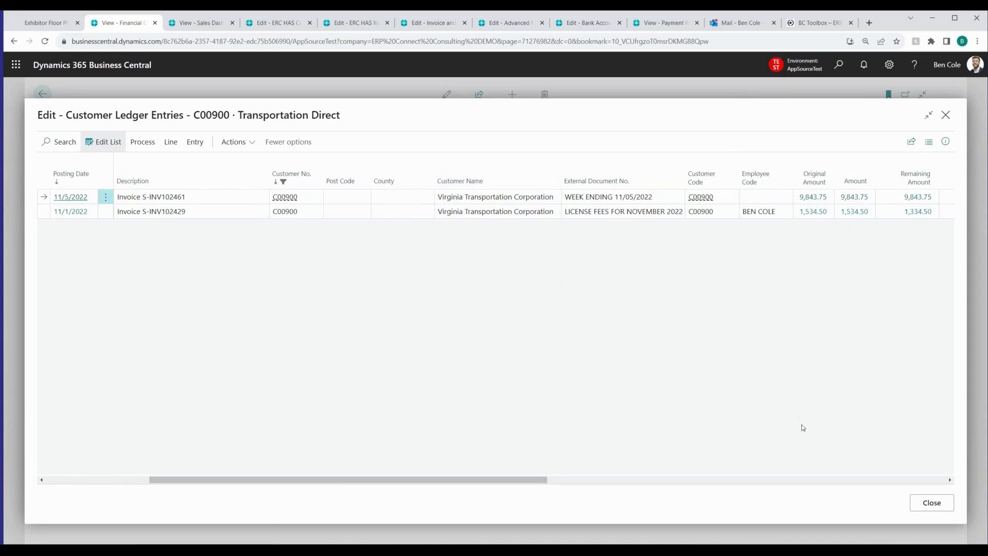
{"action": "left_click", "coordinate": [931, 507]}
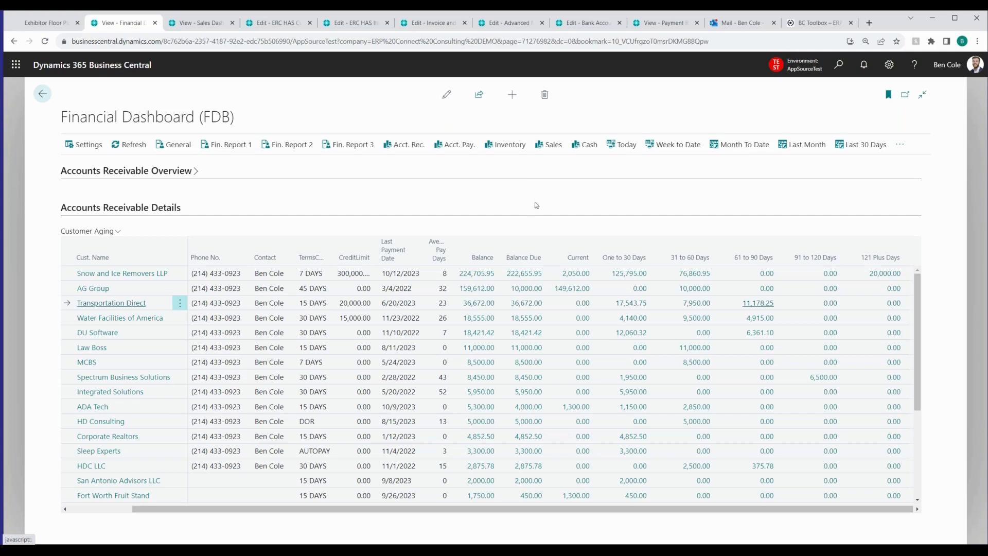
Display the dashboard's Inventory view and examine its warnings, value statistics, and charts of value by item category and location
{"action": "left_click", "coordinate": [517, 149]}
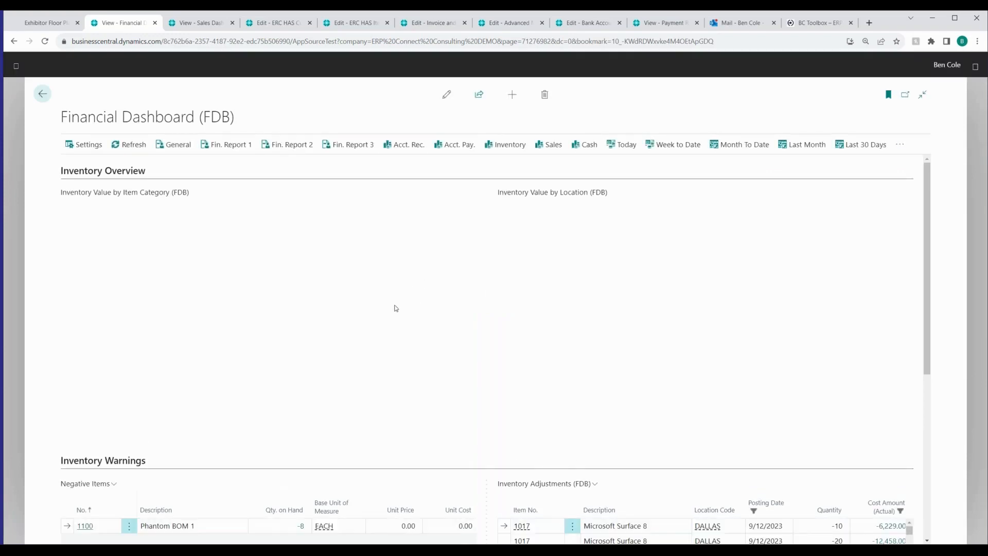
{"action": "scroll", "coordinate": [412, 312], "scroll_direction": "down", "scroll_amount": 5}
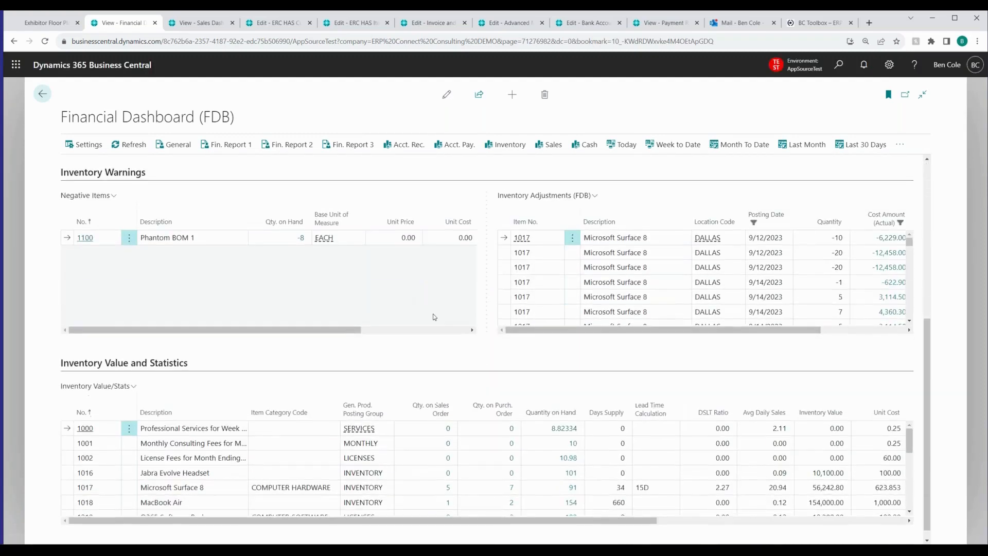
{"action": "scroll", "coordinate": [477, 337], "scroll_direction": "up", "scroll_amount": 5}
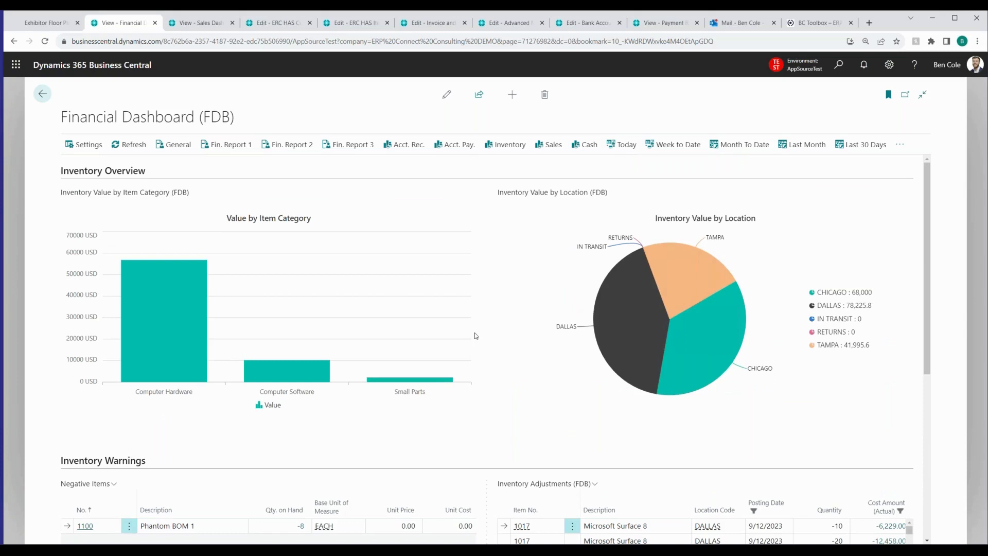
{"action": "mouse_move", "coordinate": [195, 315]}
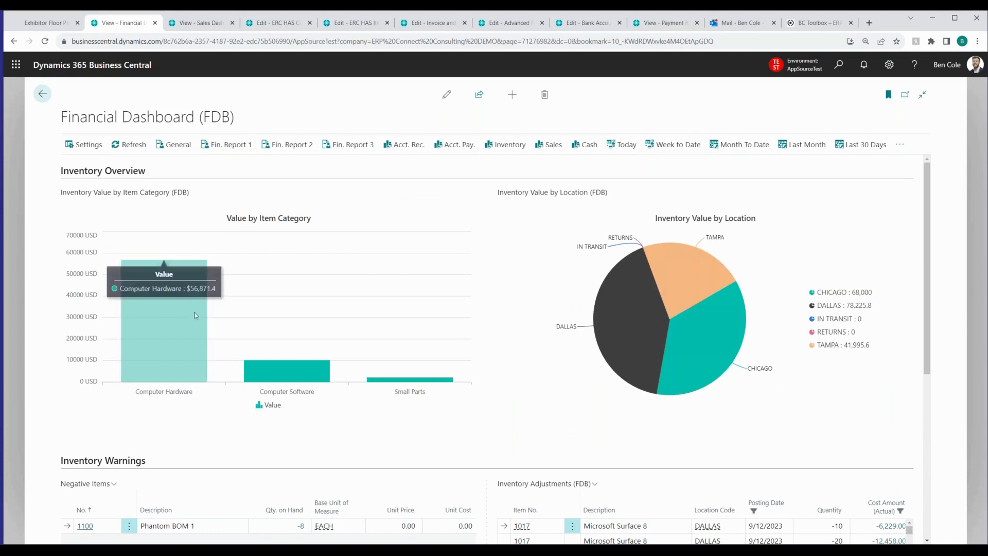
{"action": "mouse_move", "coordinate": [661, 284]}
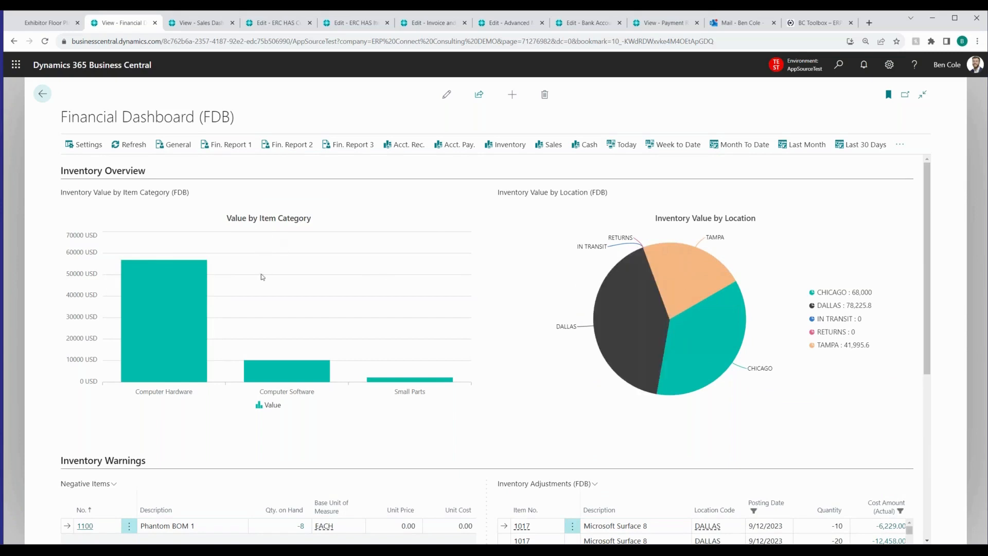
Inspect the inventory values by item category and location, and review the Inventory Warnings and Inventory Value and Statistics lists
{"action": "mouse_move", "coordinate": [199, 332]}
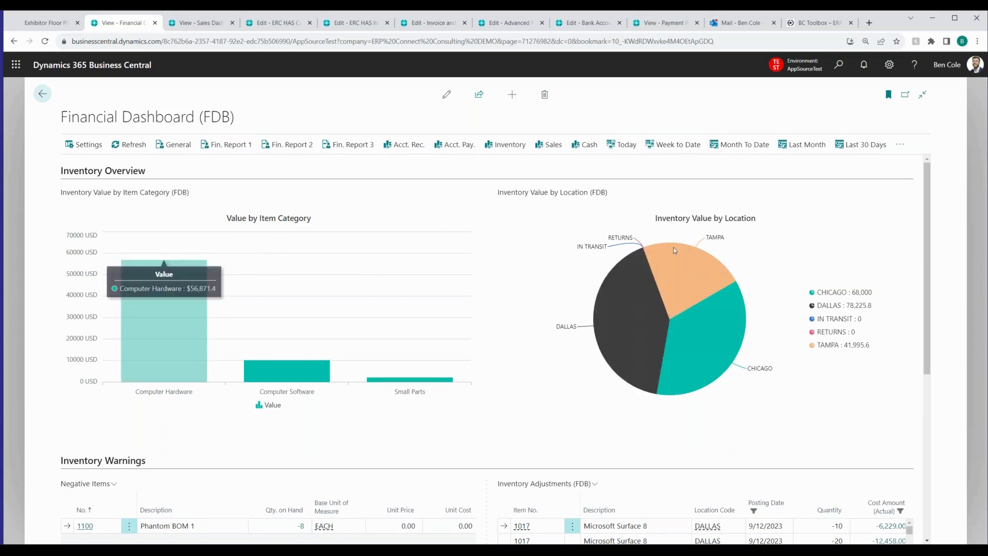
{"action": "mouse_move", "coordinate": [675, 253]}
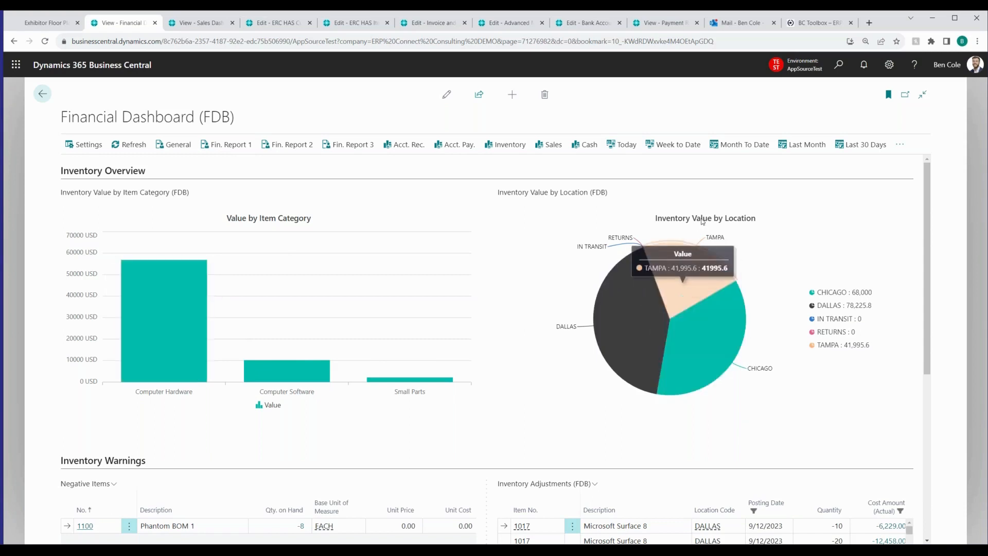
{"action": "mouse_move", "coordinate": [711, 344]}
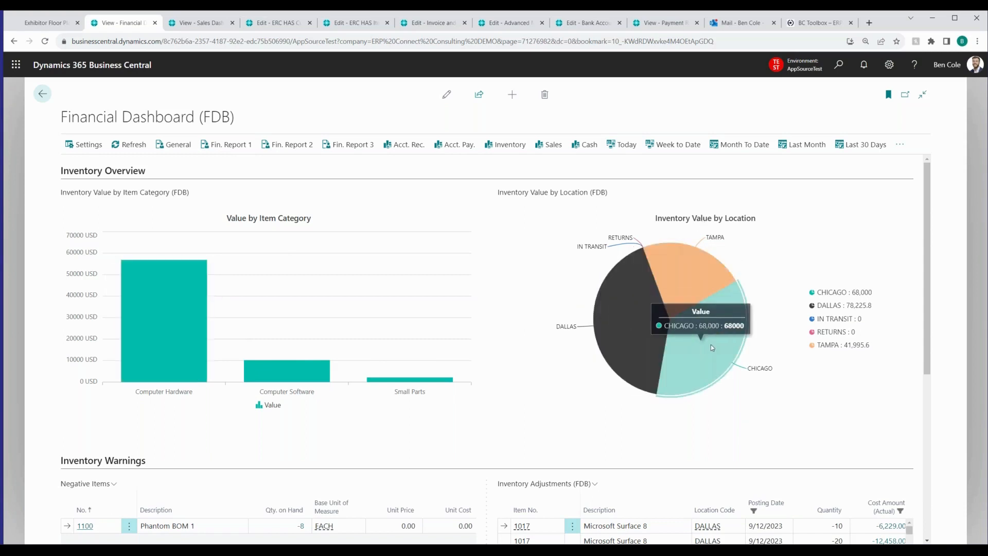
{"action": "scroll", "coordinate": [484, 333], "scroll_direction": "down", "scroll_amount": 1}
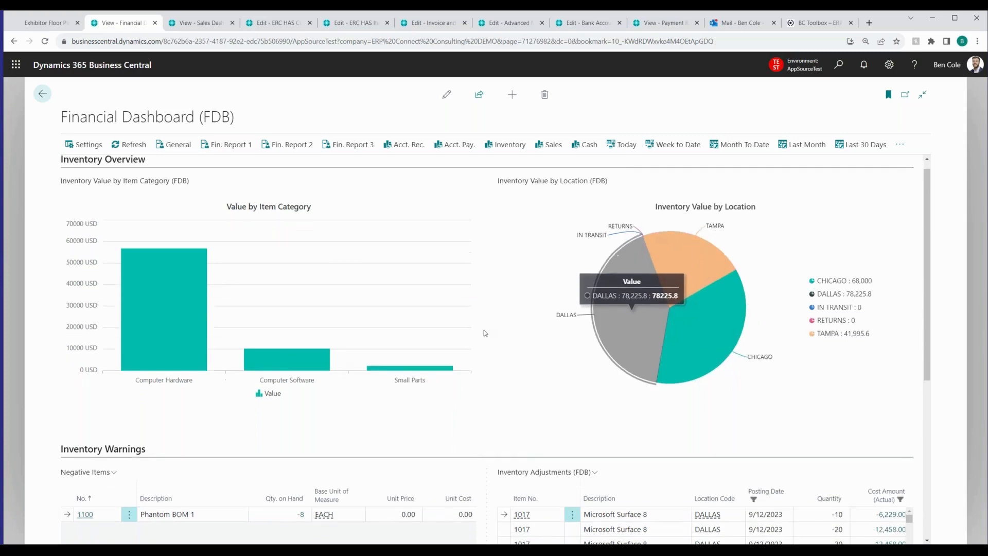
{"action": "scroll", "coordinate": [483, 333], "scroll_direction": "down", "scroll_amount": 3}
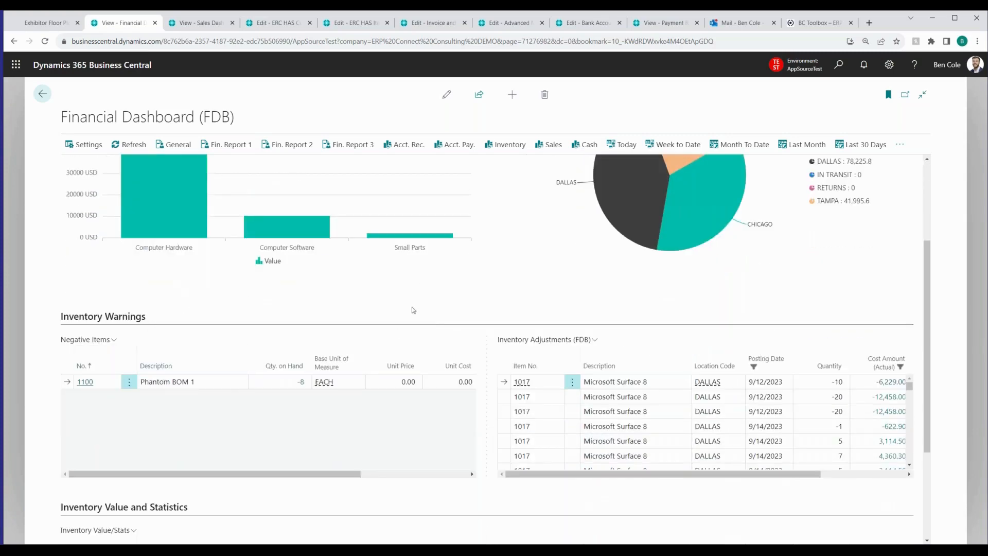
{"action": "scroll", "coordinate": [456, 270], "scroll_direction": "down", "scroll_amount": 1}
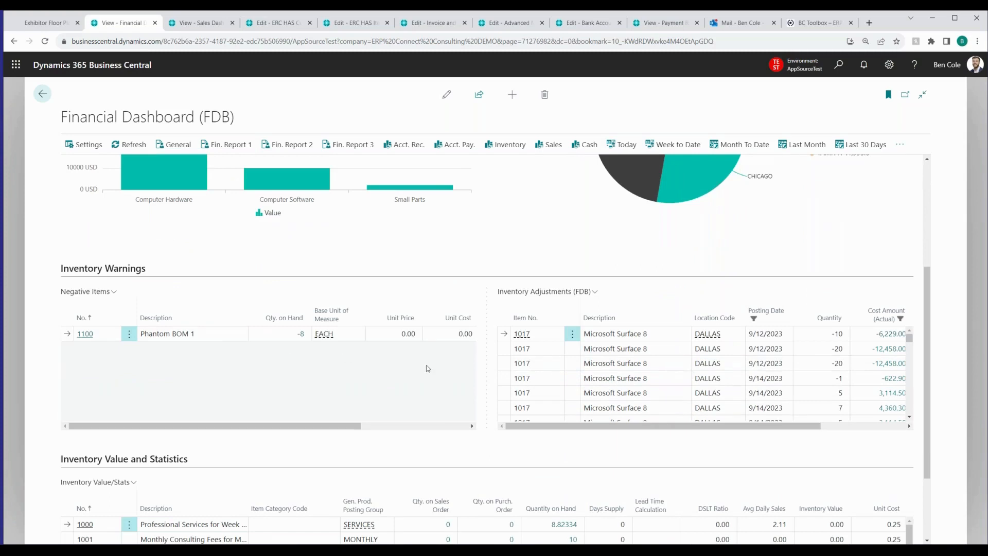
{"action": "scroll", "coordinate": [427, 369], "scroll_direction": "down", "scroll_amount": 1}
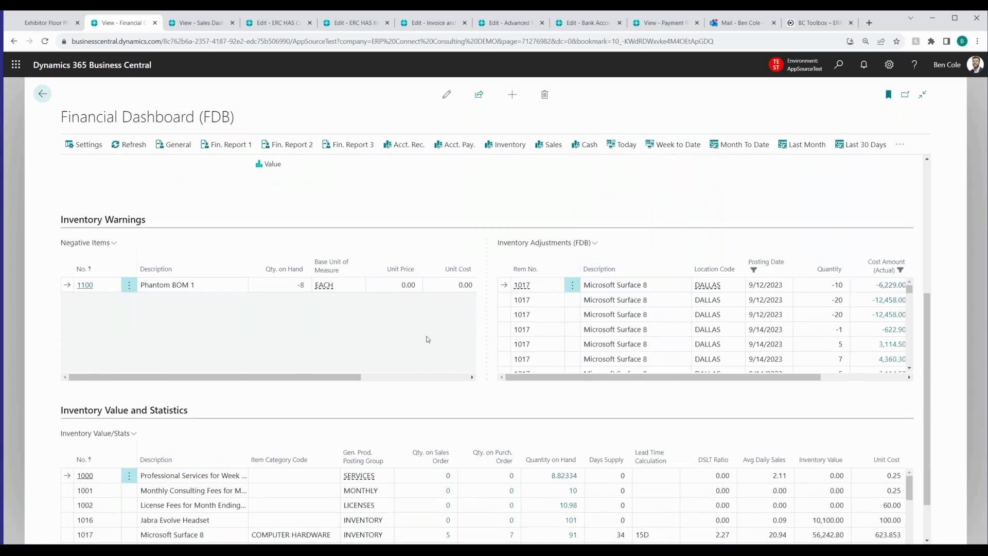
{"action": "scroll", "coordinate": [426, 339], "scroll_direction": "down", "scroll_amount": 1}
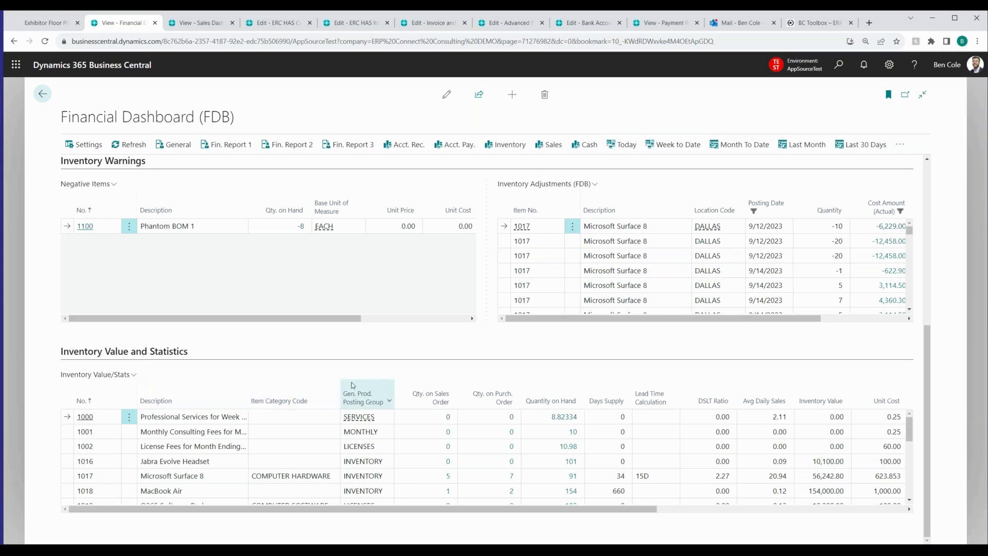
{"action": "mouse_move", "coordinate": [514, 511]}
{"action": "left_mouse_down"}
{"action": "mouse_move", "coordinate": [745, 510]}
{"action": "mouse_move", "coordinate": [512, 509]}
{"action": "left_mouse_up"}
Display the dashboard's Cash view and examine the Balances by Bank chart and the Posting Group Balances list
{"action": "left_click", "coordinate": [573, 146]}
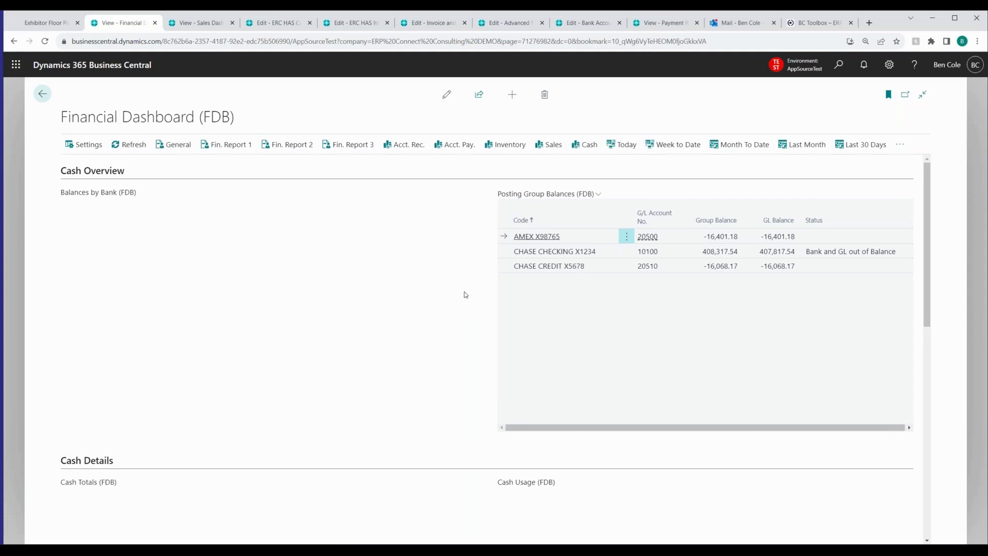
{"action": "scroll", "coordinate": [466, 298], "scroll_direction": "down", "scroll_amount": 3}
{"action": "scroll", "coordinate": [479, 308], "scroll_direction": "up", "scroll_amount": 3}
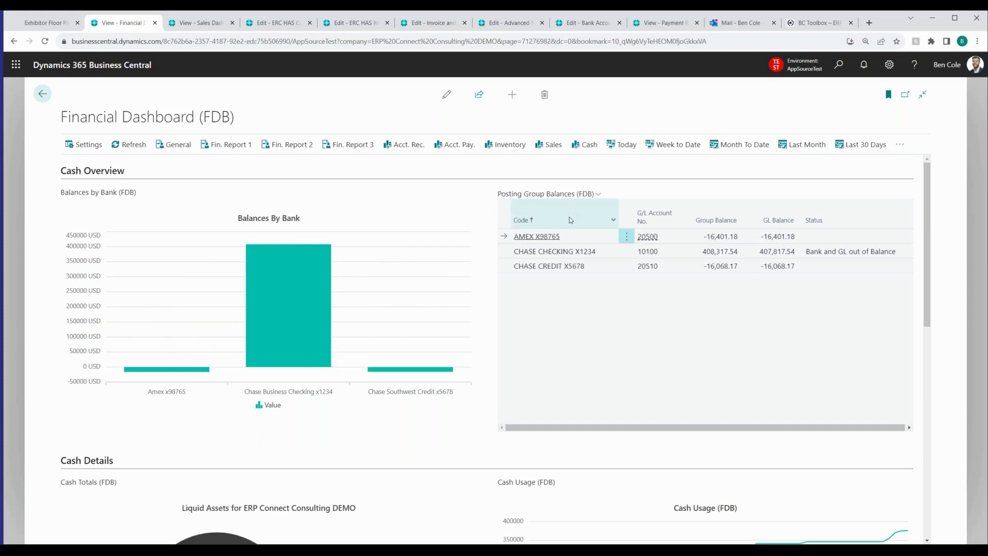
{"action": "mouse_move", "coordinate": [571, 222]}
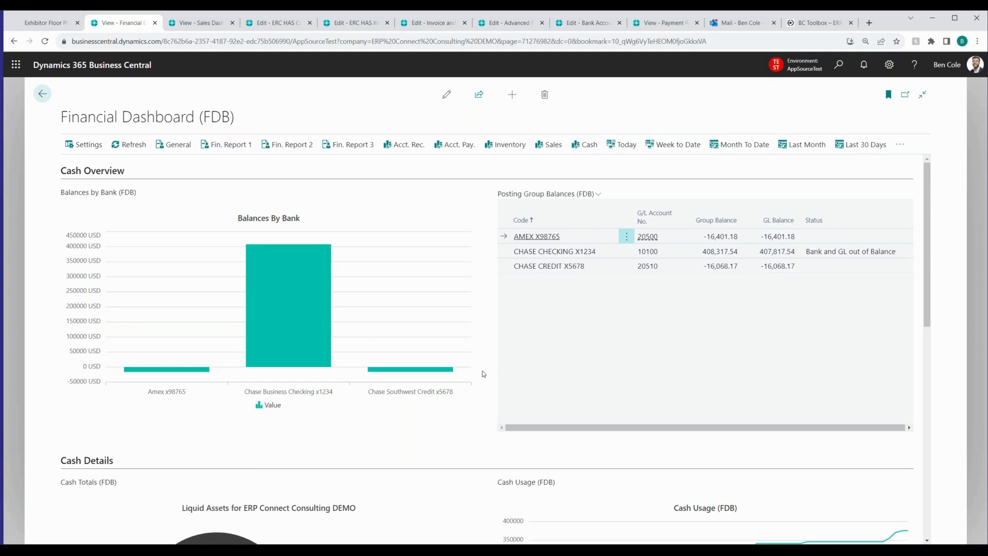
Examine the Liquid Assets and Cash Usage charts under Cash Details, and the Cash Forecast chart
{"action": "scroll", "coordinate": [483, 374], "scroll_direction": "down", "scroll_amount": 3}
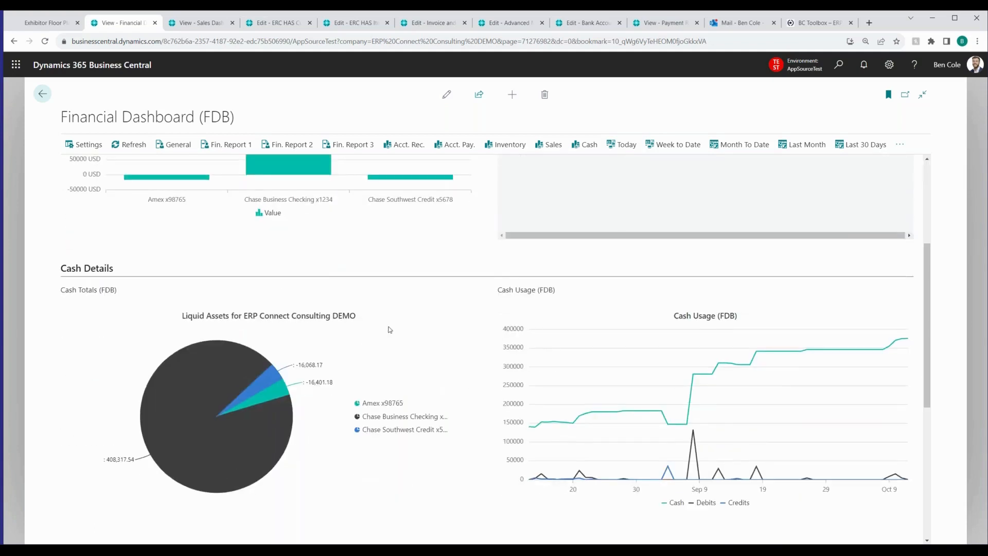
{"action": "scroll", "coordinate": [389, 330], "scroll_direction": "down", "scroll_amount": 1}
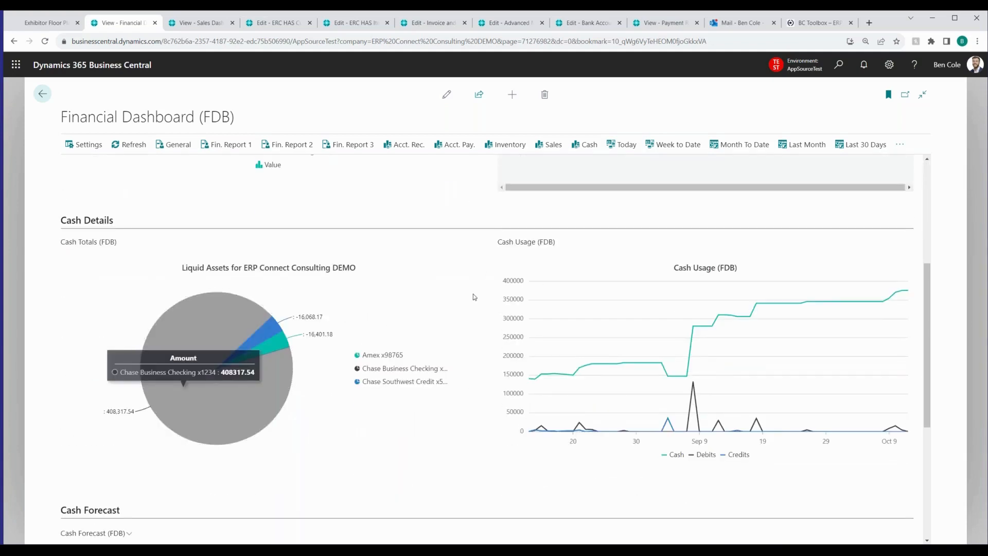
{"action": "scroll", "coordinate": [474, 297], "scroll_direction": "down", "scroll_amount": 1}
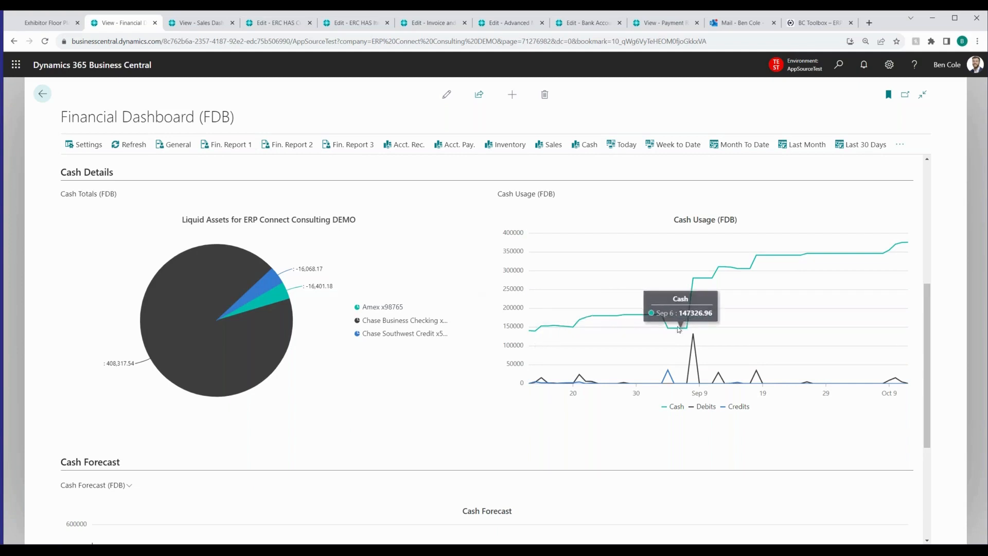
{"action": "scroll", "coordinate": [499, 304], "scroll_direction": "down", "scroll_amount": 4}
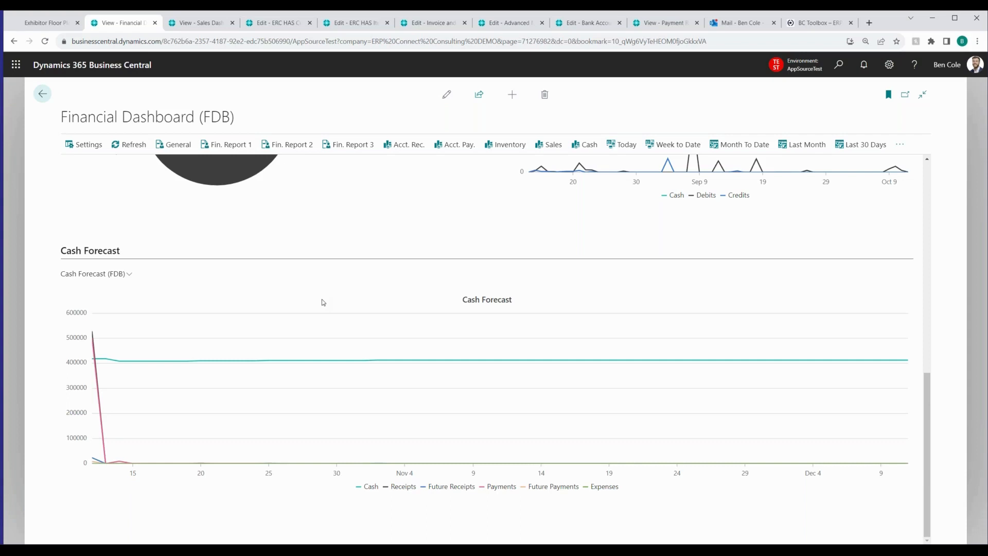
Show the Cash Forecast's calculate and export actions without running either one
{"action": "left_click", "coordinate": [130, 278]}
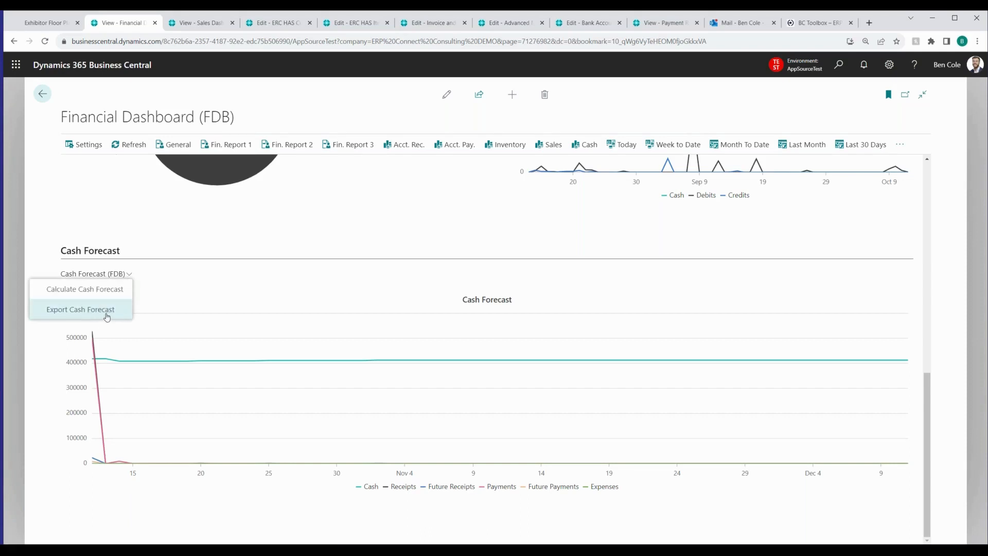
{"action": "left_click", "coordinate": [128, 276]}
{"action": "left_click", "coordinate": [130, 278]}
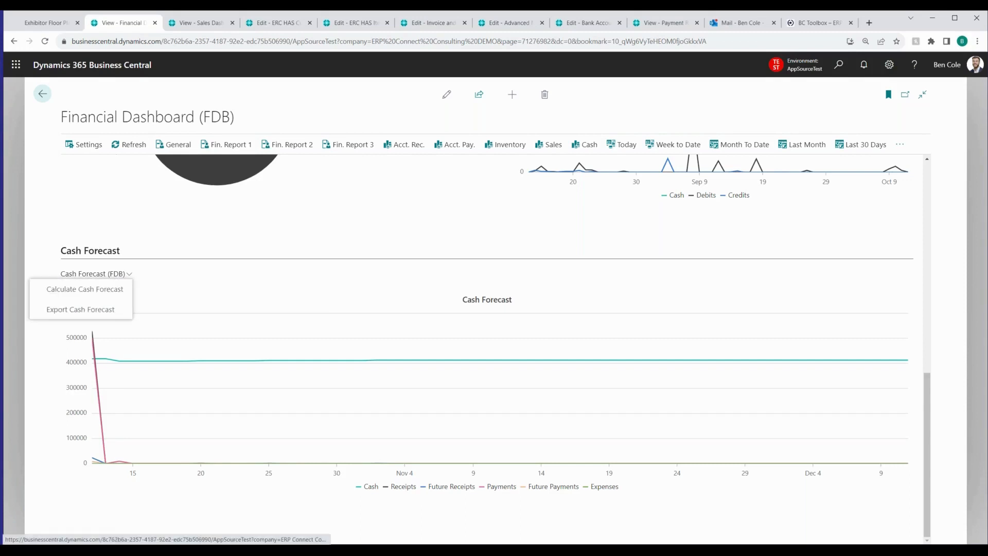
{"action": "left_click", "coordinate": [131, 277]}
{"action": "left_click", "coordinate": [129, 276]}
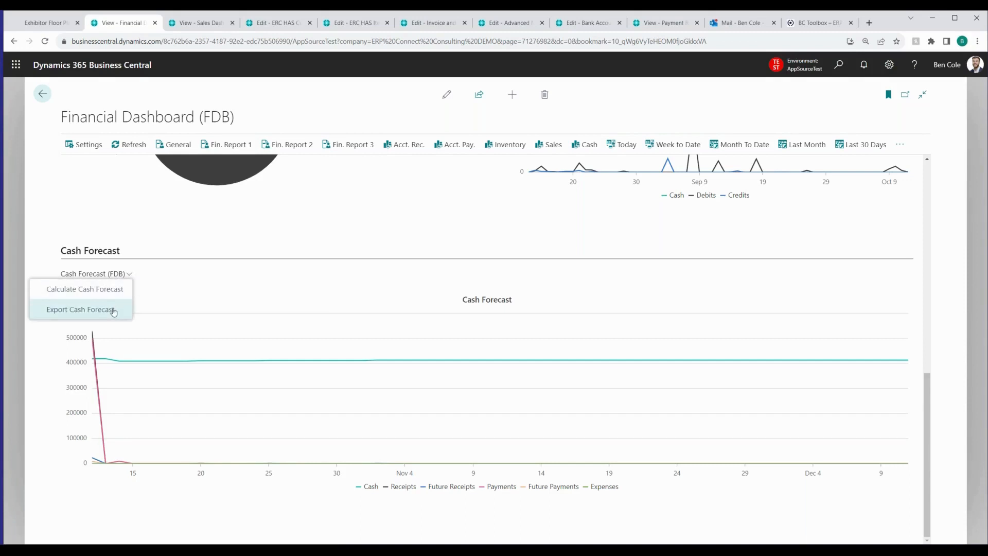
{"action": "left_click", "coordinate": [169, 286]}
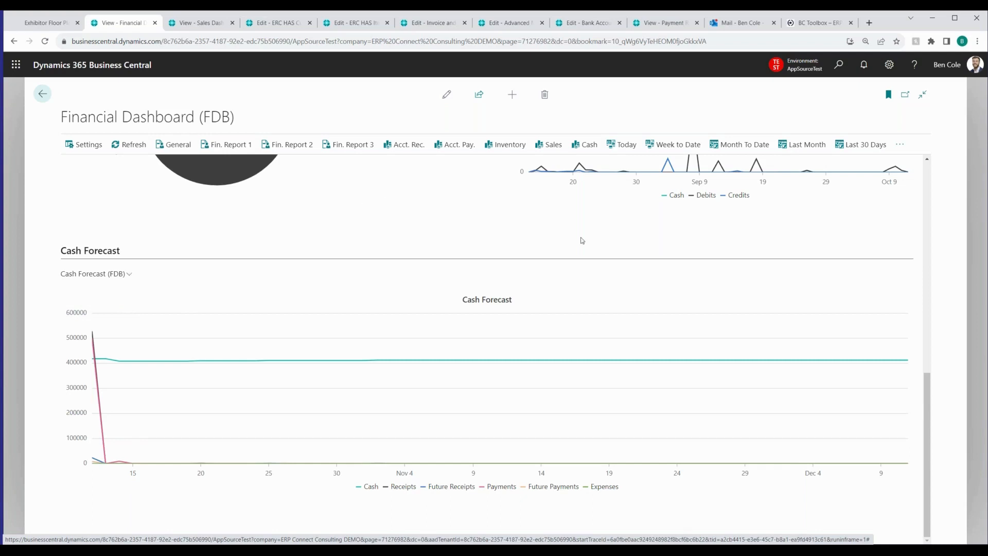
Review the dashboard's additional date presets and the Dashboard Date Range options in the personal settings, leaving the range at Last 30 Days
{"action": "scroll", "coordinate": [580, 240], "scroll_direction": "up", "scroll_amount": 1}
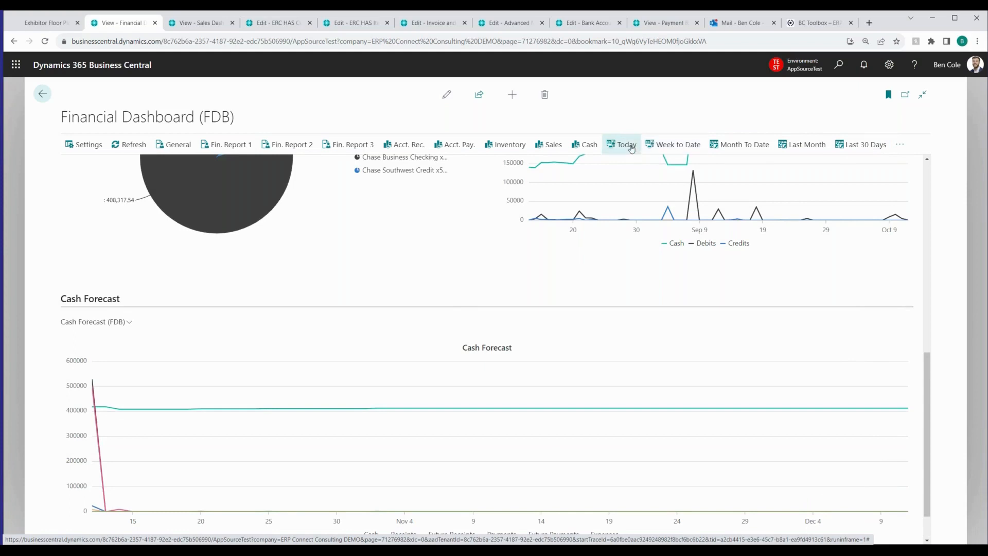
{"action": "left_click", "coordinate": [899, 145]}
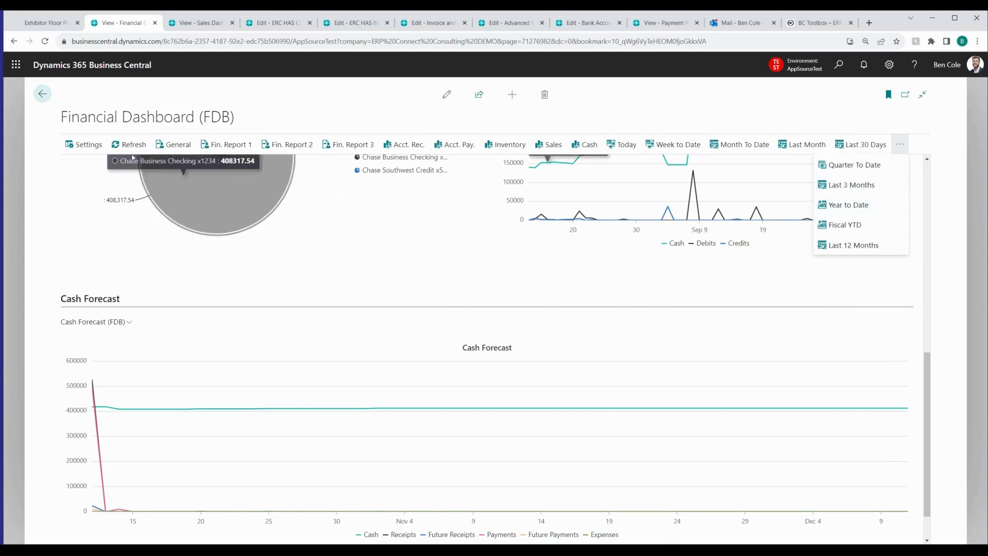
{"action": "left_click", "coordinate": [95, 147]}
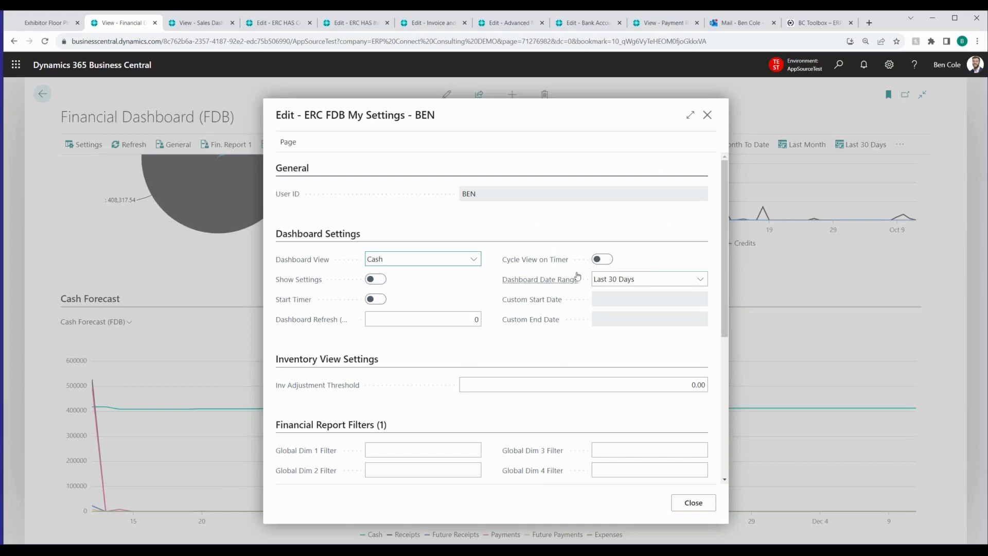
{"action": "left_click", "coordinate": [649, 282]}
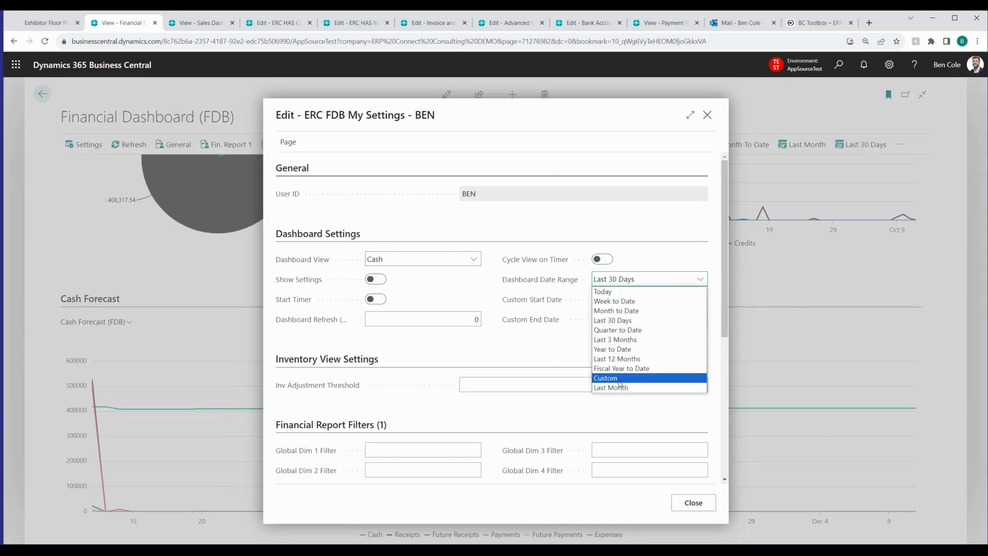
{"action": "left_click", "coordinate": [510, 340]}
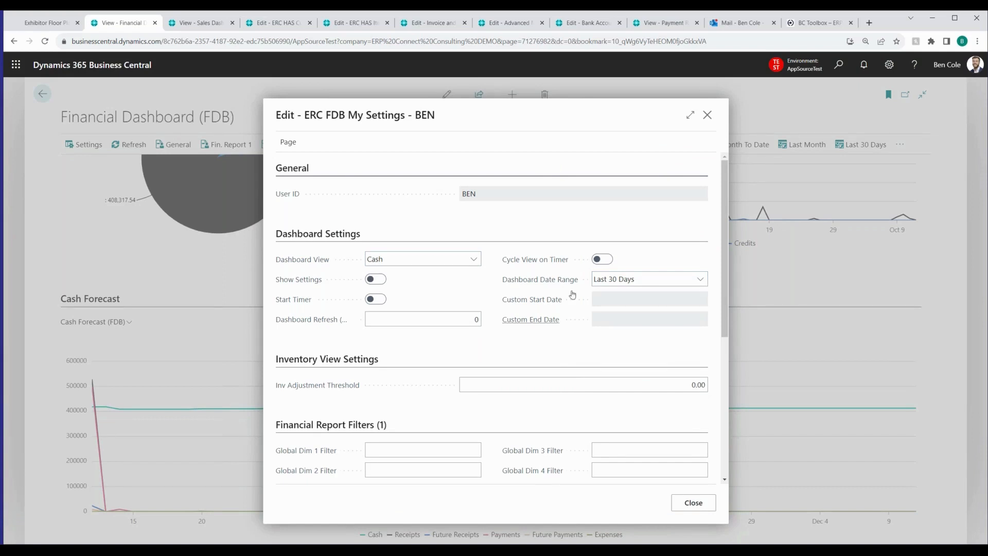
{"action": "left_click", "coordinate": [708, 115]}
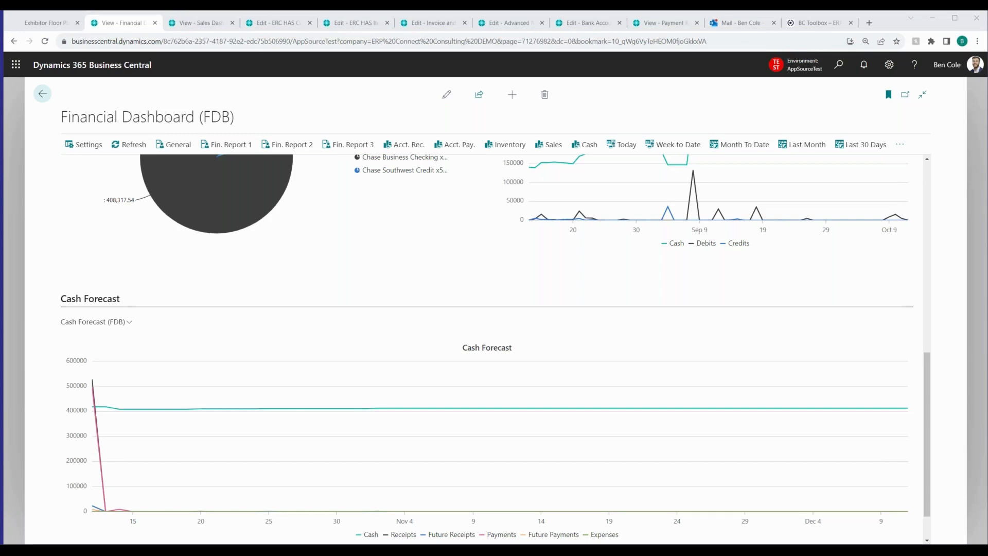
Search for "FDB" and open the Financial Dashboard Setup (FDB) page
{"action": "left_click", "coordinate": [839, 66]}
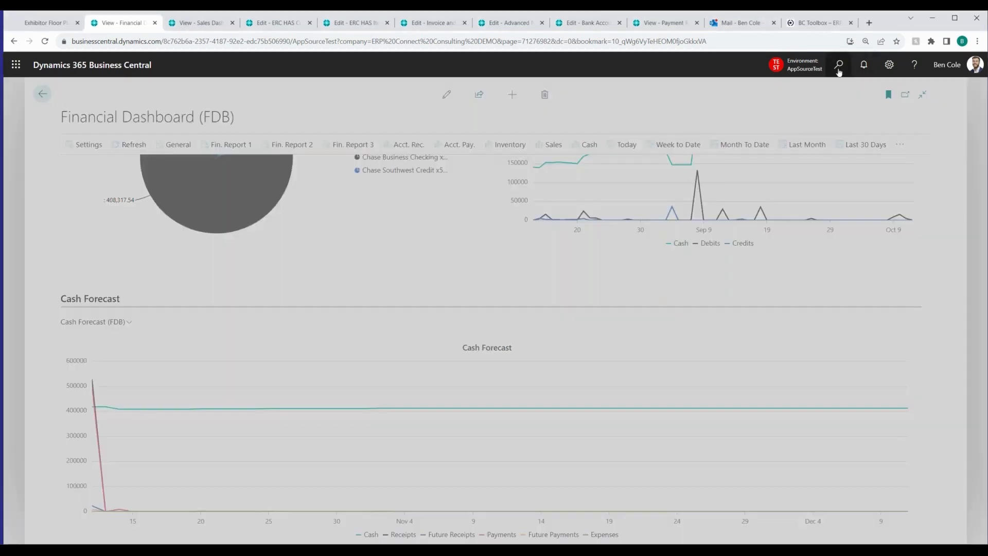
{"action": "type", "text": "FDB"}
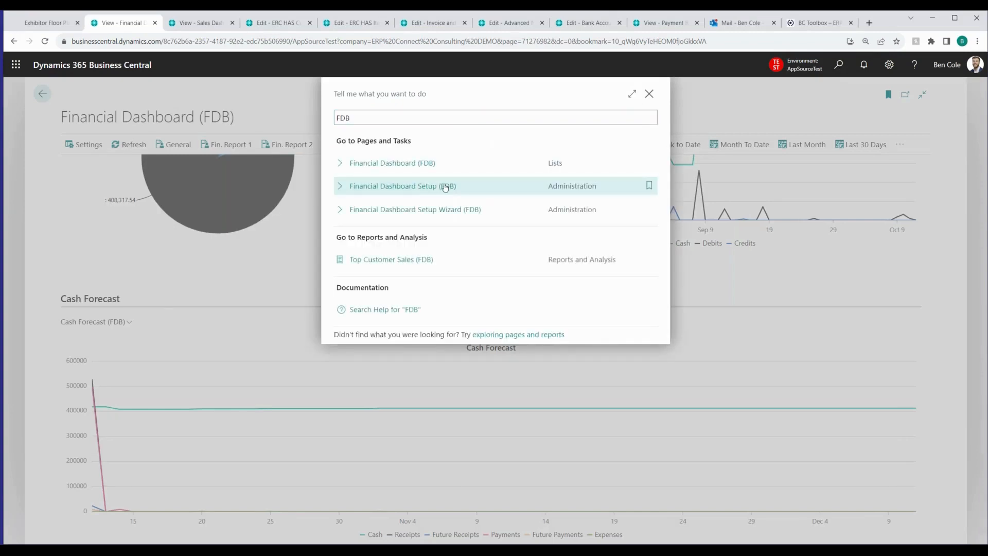
{"action": "left_click", "coordinate": [446, 187]}
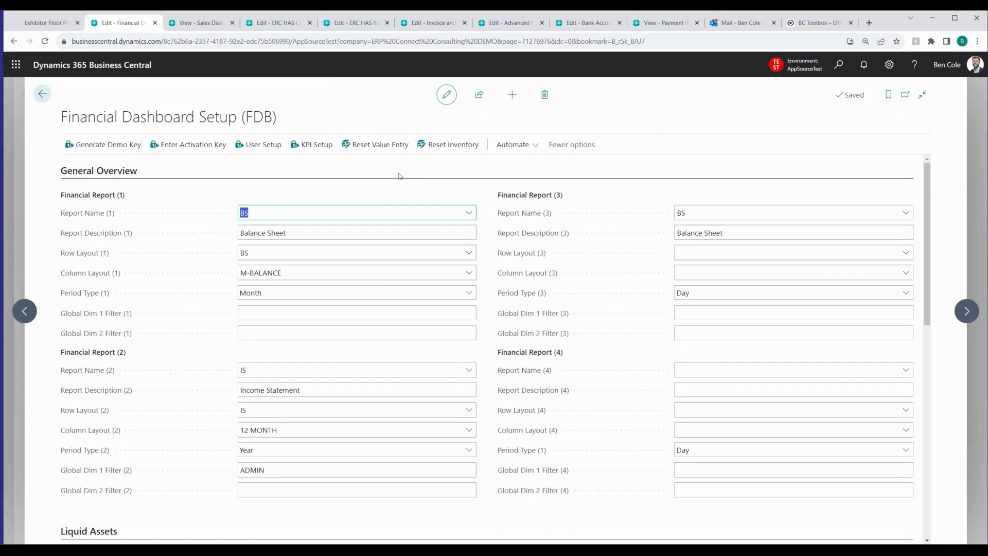
{"action": "left_click_drag", "start_coordinate": [246, 116], "coordinate": [297, 121]}
{"action": "left_click", "coordinate": [298, 121]}
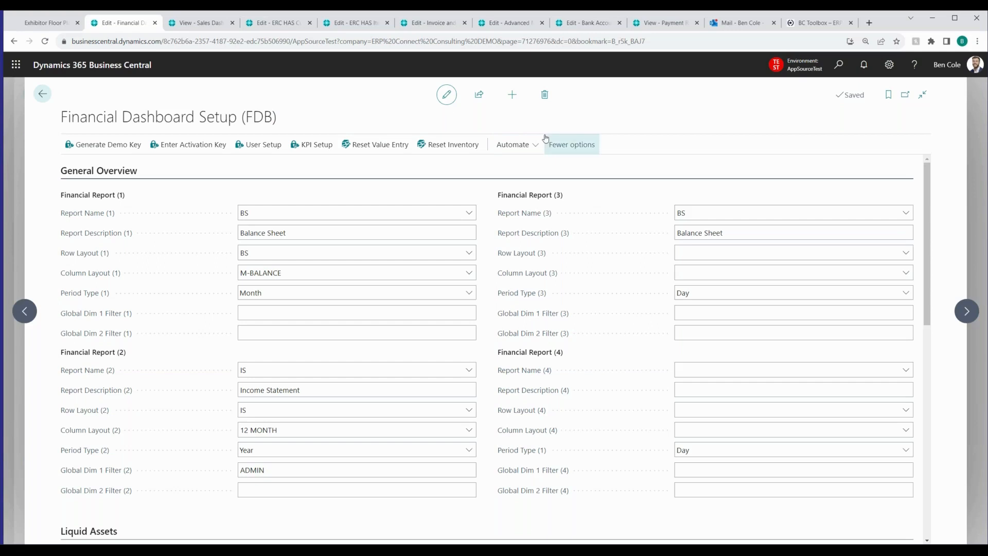
In User Setup (FDB), turn off Can View AR for the last listed user and review that user's Dashboard Date Range choices, keeping Custom
{"action": "left_click", "coordinate": [271, 147]}
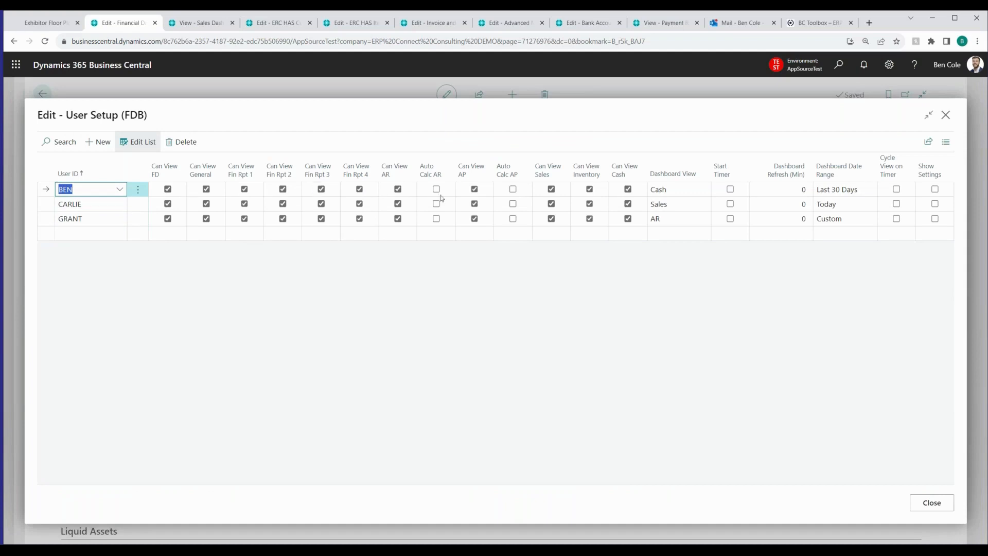
{"action": "left_click", "coordinate": [397, 219]}
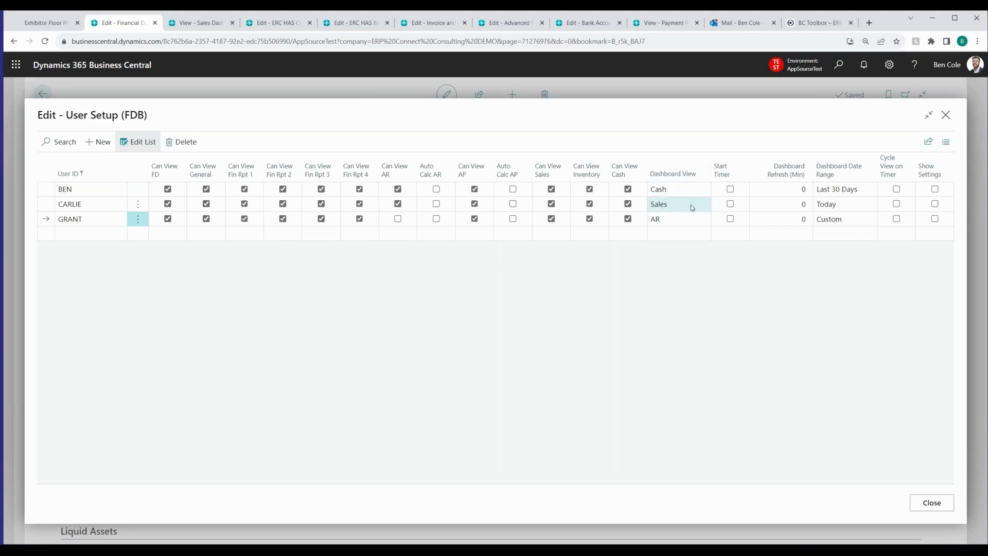
{"action": "left_click", "coordinate": [844, 225]}
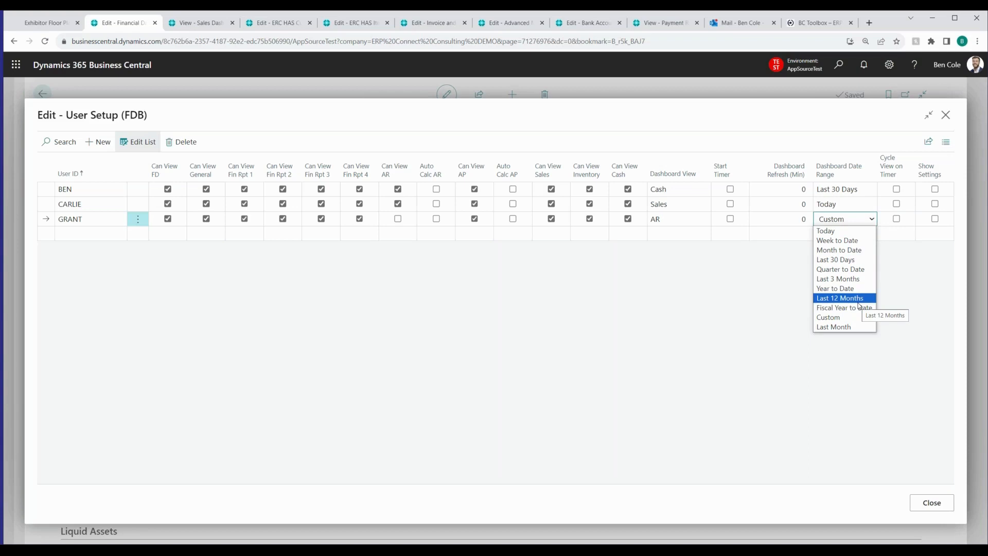
{"action": "left_click", "coordinate": [789, 282]}
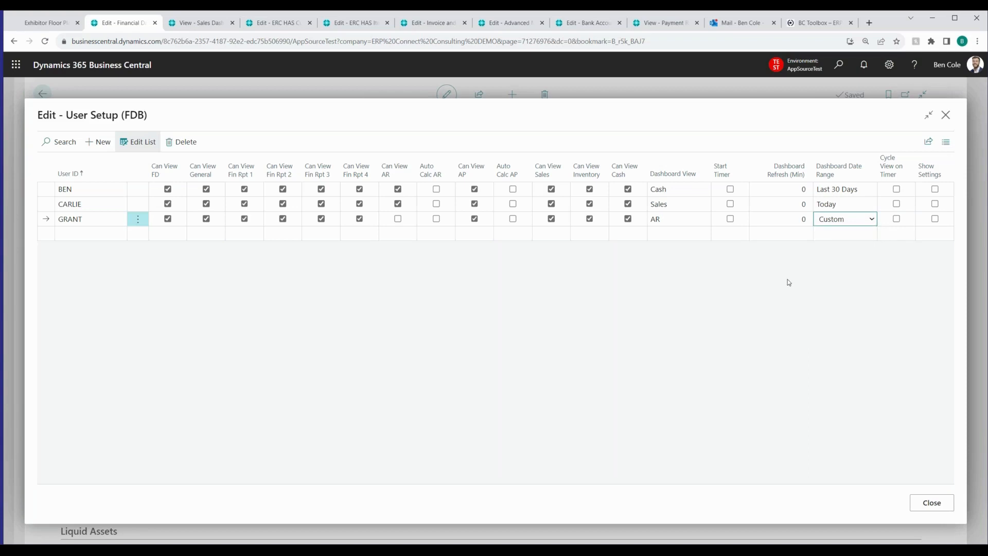
{"action": "left_click", "coordinate": [811, 278]}
{"action": "left_click", "coordinate": [927, 505]}
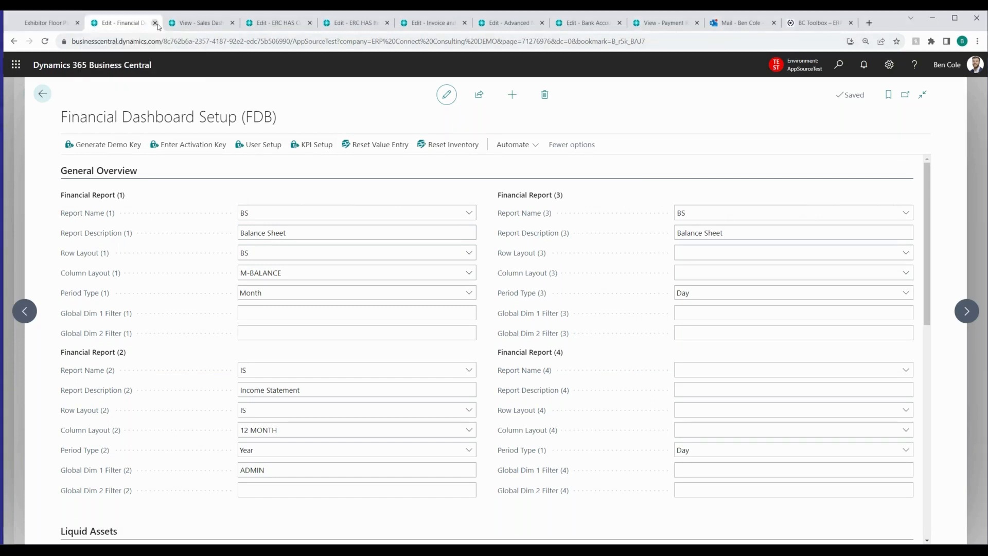
Close the Financial Dashboard Setup page's browser tab to show the Sales Dashboard (SDB)
{"action": "left_click", "coordinate": [155, 23]}
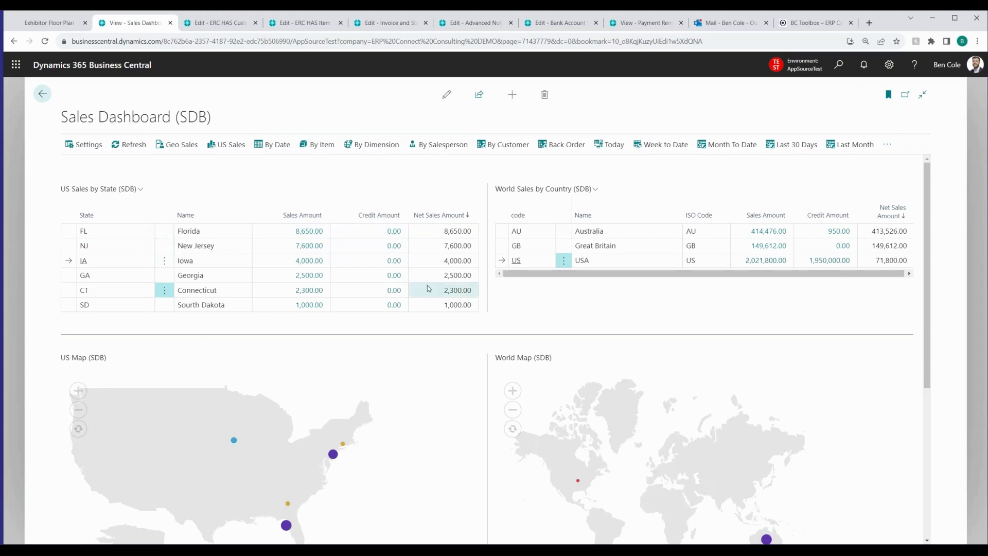
Open the customer ledger entries behind Florida's sales from the US Map, and close them to return to the dashboard
{"action": "scroll", "coordinate": [288, 479], "scroll_direction": "down", "scroll_amount": 1}
{"action": "mouse_move", "coordinate": [288, 477]}
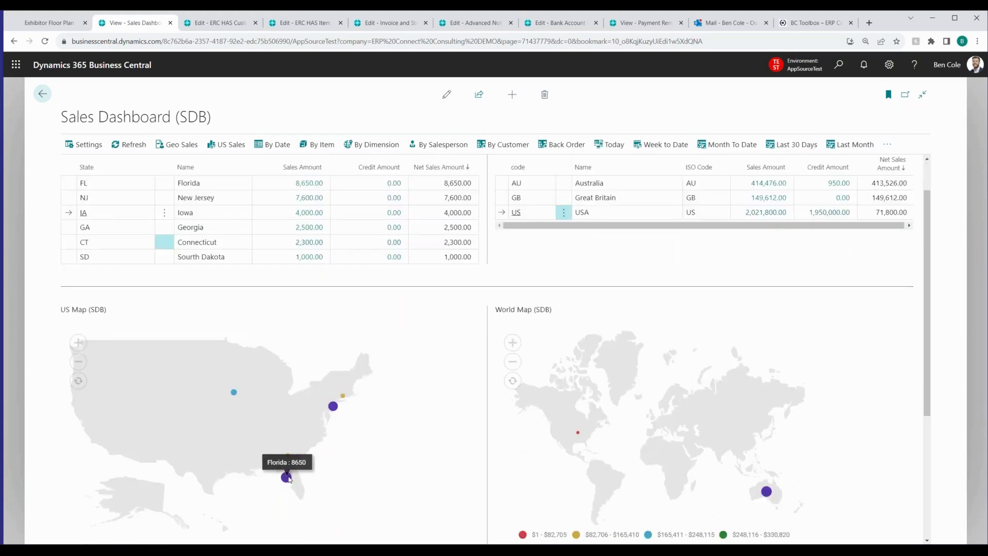
{"action": "left_click", "coordinate": [289, 477]}
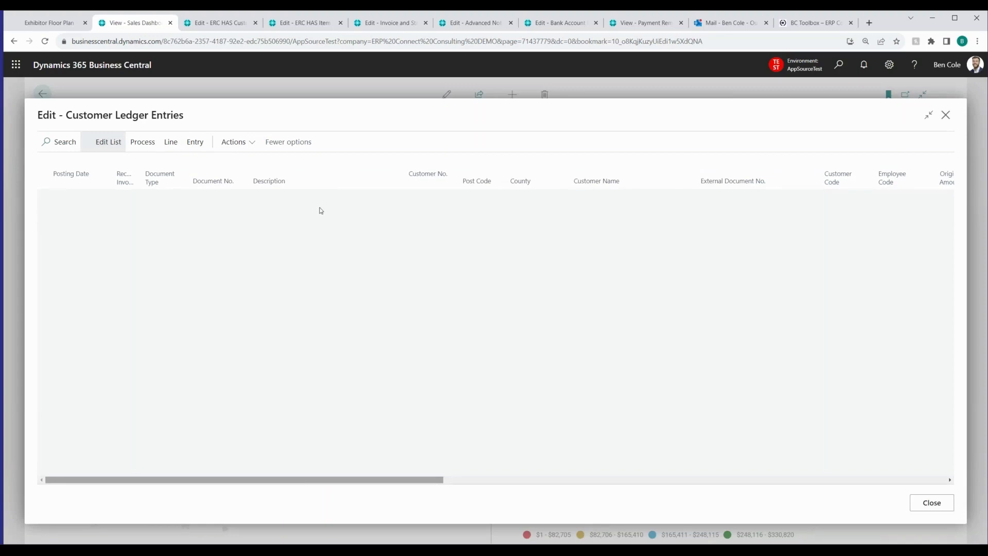
{"action": "left_click", "coordinate": [933, 504]}
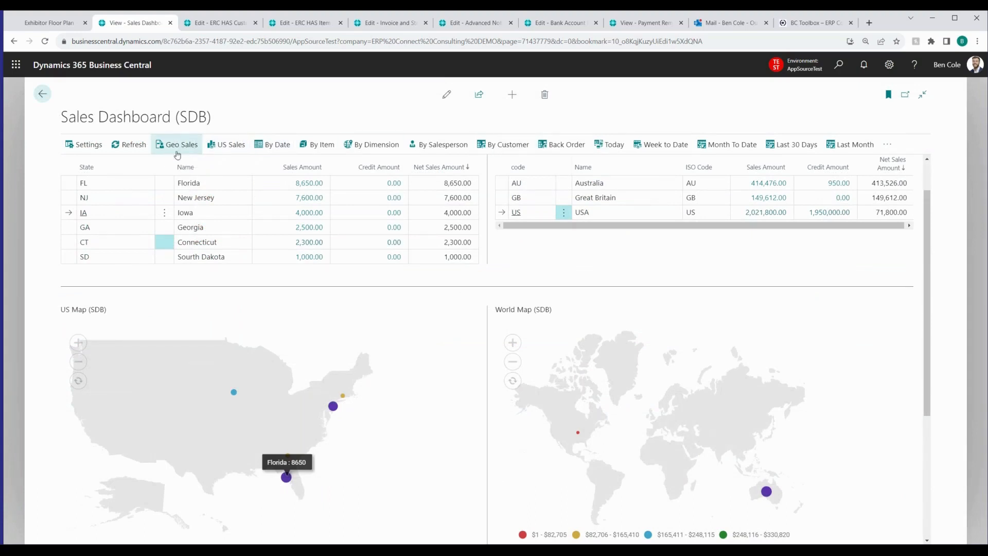
Show sales By Date and review the Sales By Date, Year to Date Sales and Monthly Sales charts
{"action": "left_click", "coordinate": [270, 146]}
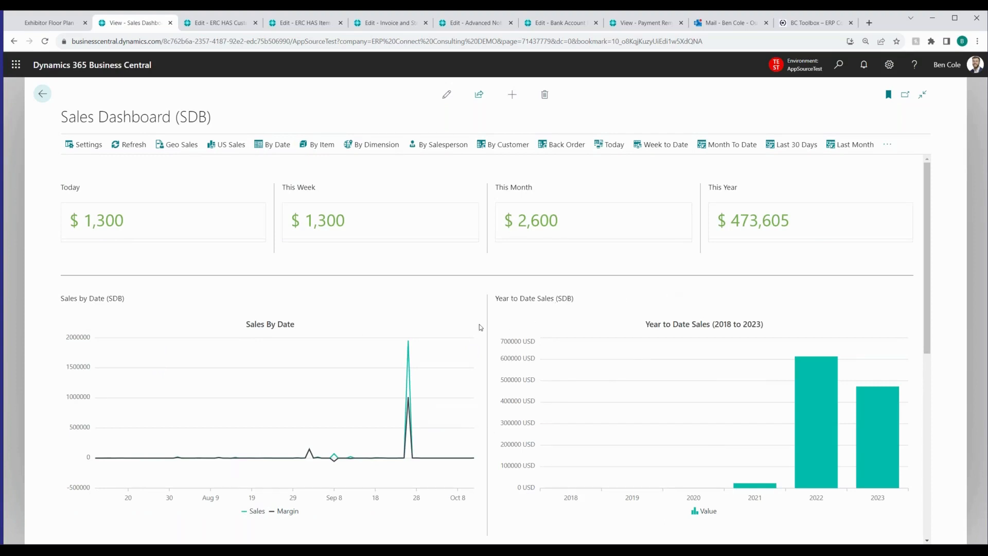
{"action": "scroll", "coordinate": [733, 303], "scroll_direction": "down", "scroll_amount": 1}
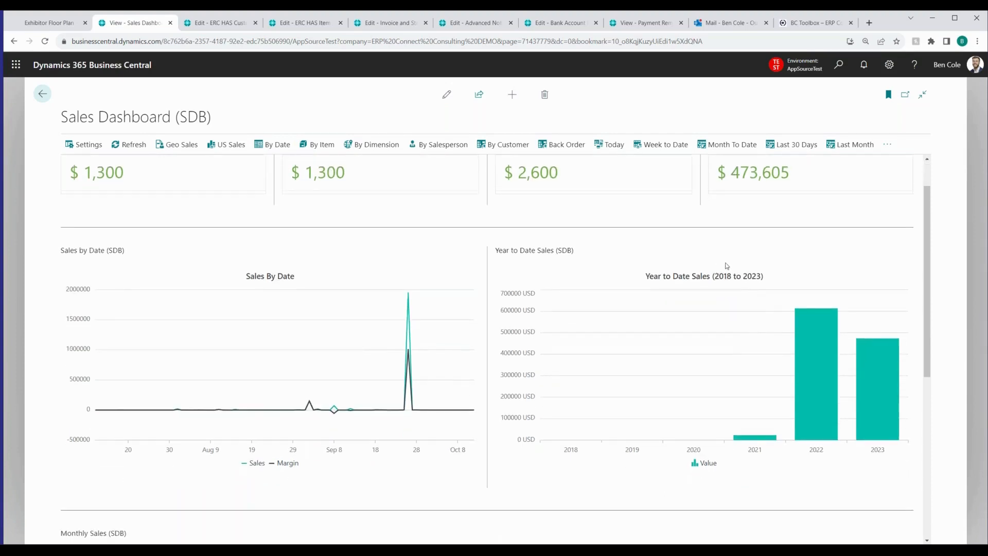
{"action": "mouse_move", "coordinate": [754, 442]}
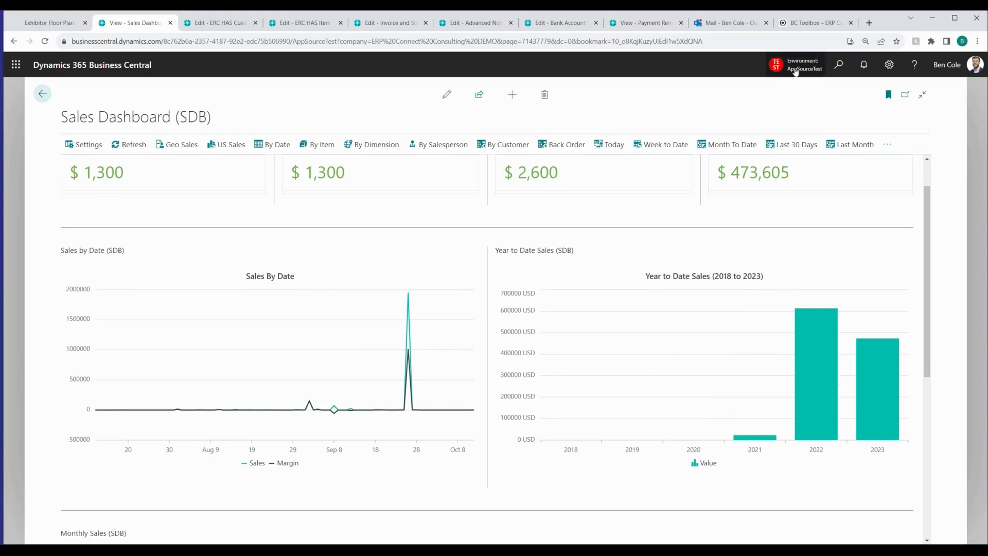
{"action": "scroll", "coordinate": [469, 305], "scroll_direction": "down", "scroll_amount": 5}
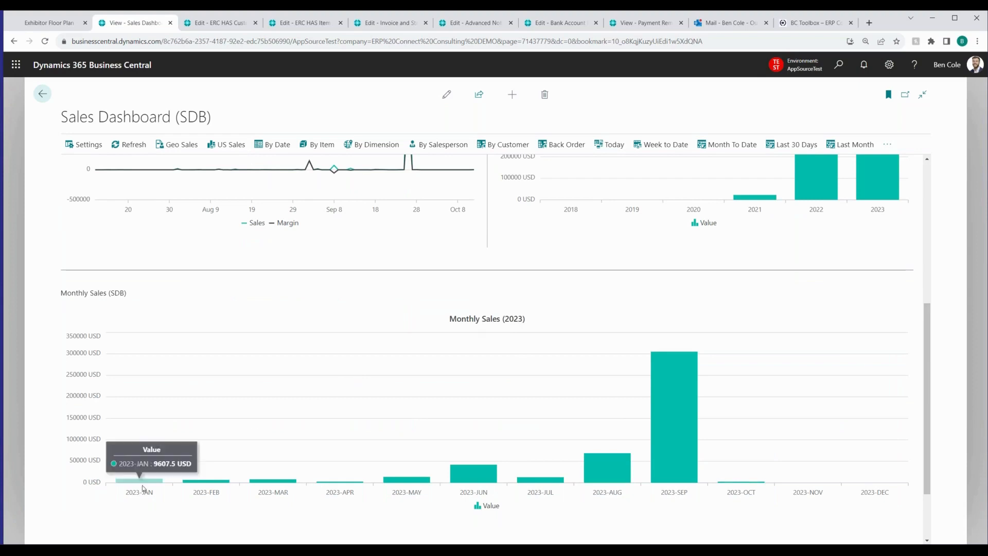
{"action": "mouse_move", "coordinate": [684, 441]}
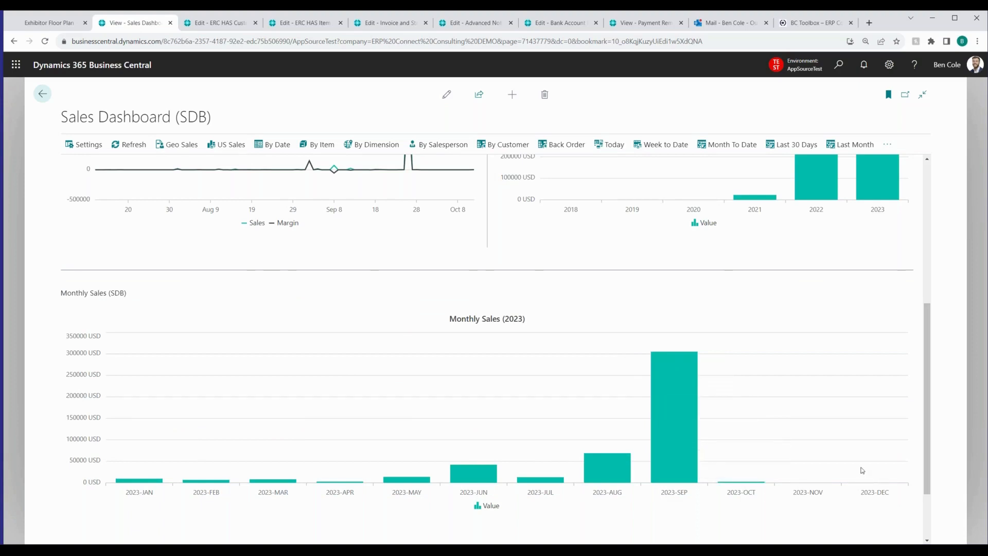
{"action": "scroll", "coordinate": [427, 361], "scroll_direction": "up", "scroll_amount": 5}
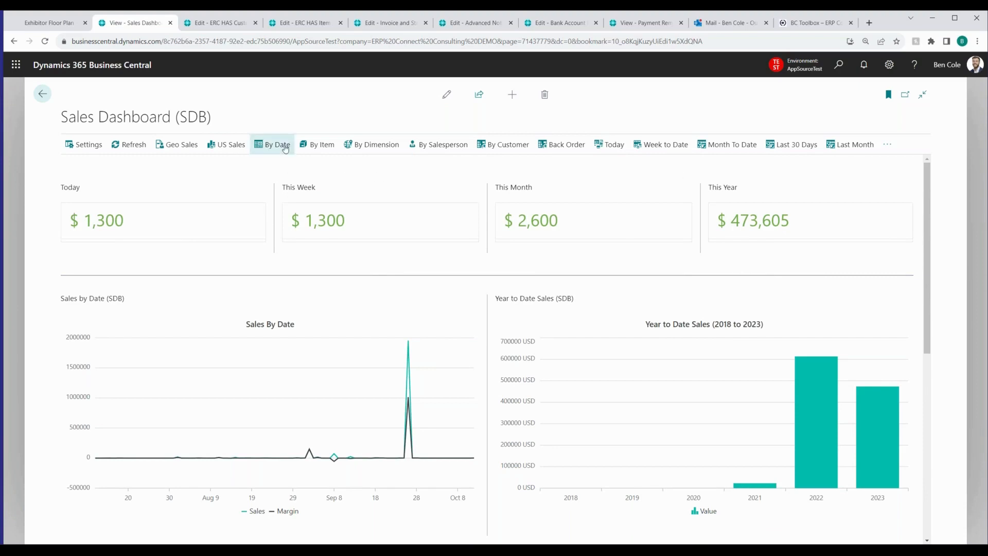
Show sales By Item and review the Customer by Item Category Sales, Item Categories and Items tables
{"action": "left_click", "coordinate": [320, 148]}
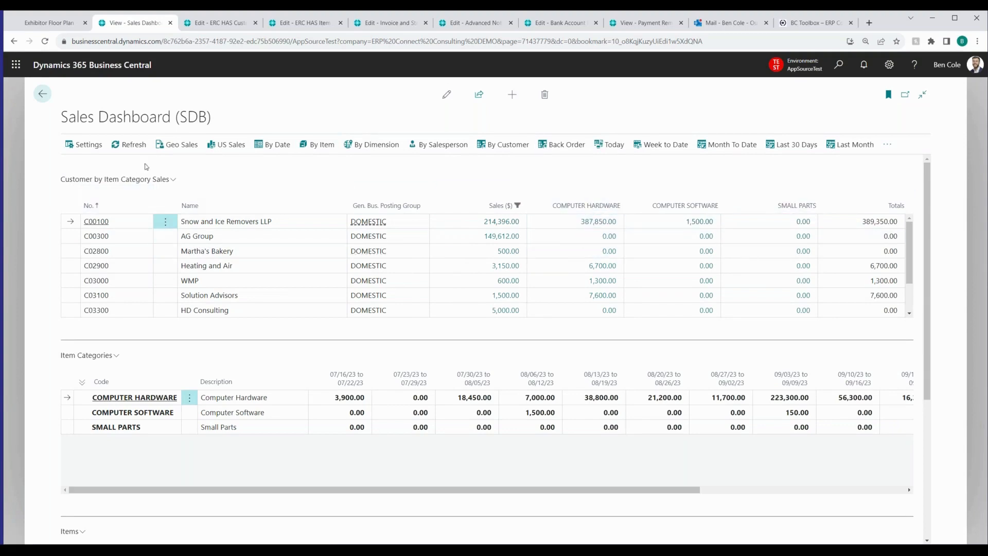
{"action": "scroll", "coordinate": [191, 362], "scroll_direction": "down", "scroll_amount": 1}
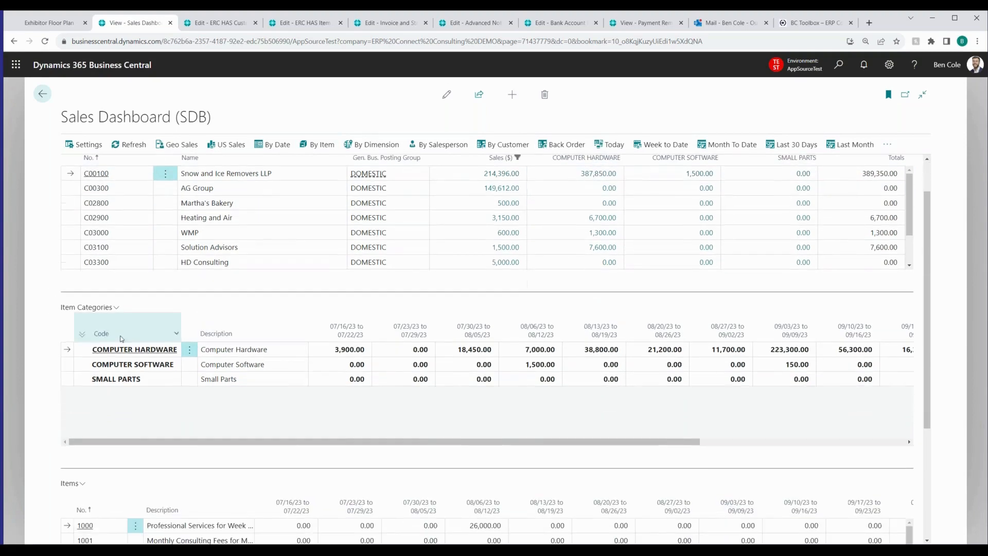
{"action": "scroll", "coordinate": [224, 319], "scroll_direction": "down", "scroll_amount": 2}
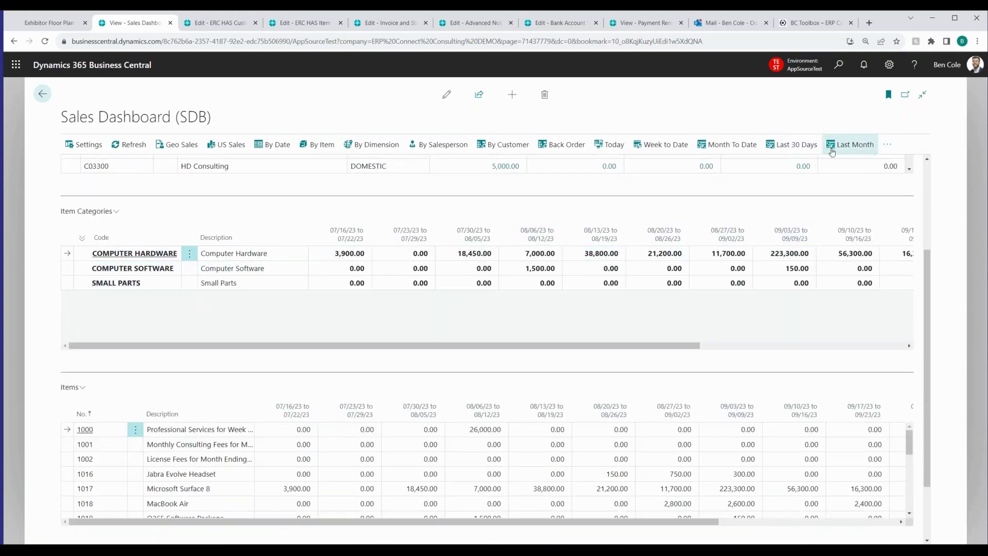
Set the By Item view's date range to Last 30 Days, and switch it to Last 12 Months
{"action": "left_click", "coordinate": [803, 149]}
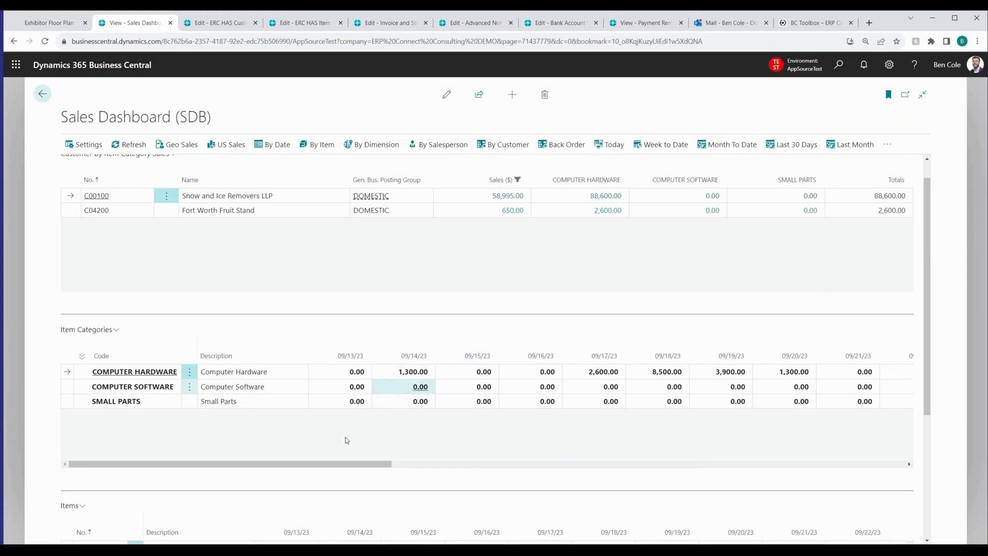
{"action": "left_click_drag", "start_coordinate": [373, 467], "coordinate": [206, 450]}
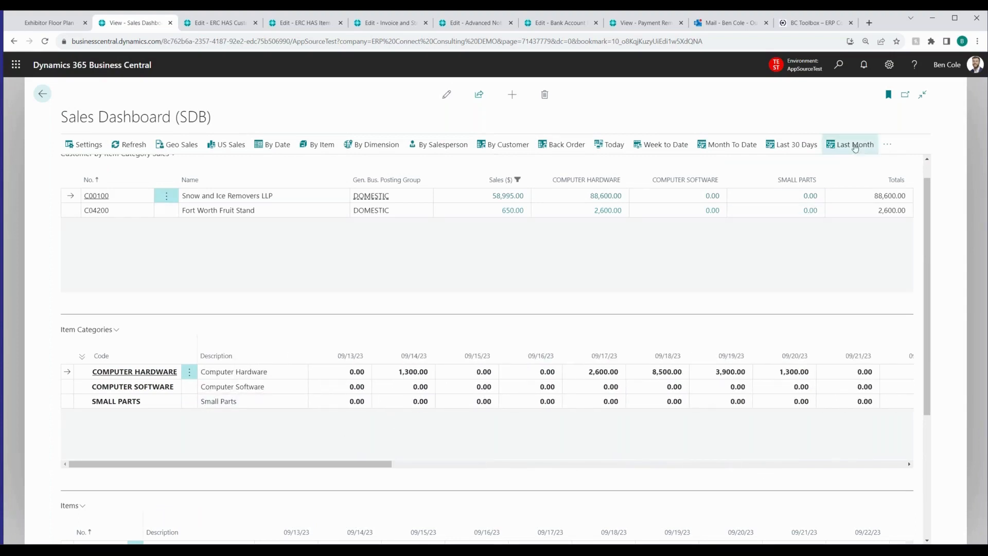
{"action": "left_click", "coordinate": [887, 144]}
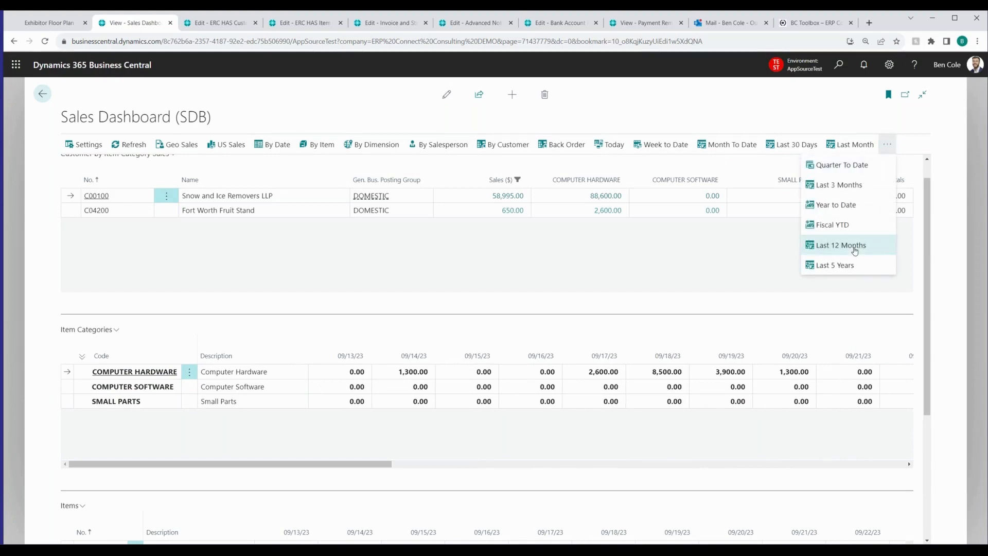
{"action": "left_click", "coordinate": [855, 246]}
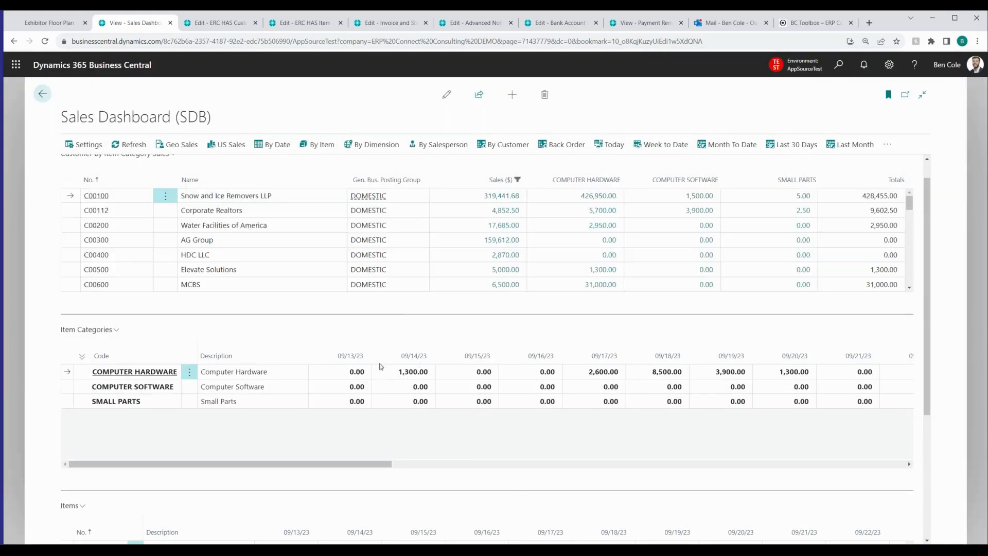
Open the posted sales invoice lines behind Computer Hardware's January 2023 amount, and close the list
{"action": "scroll", "coordinate": [383, 381], "scroll_direction": "down", "scroll_amount": 1}
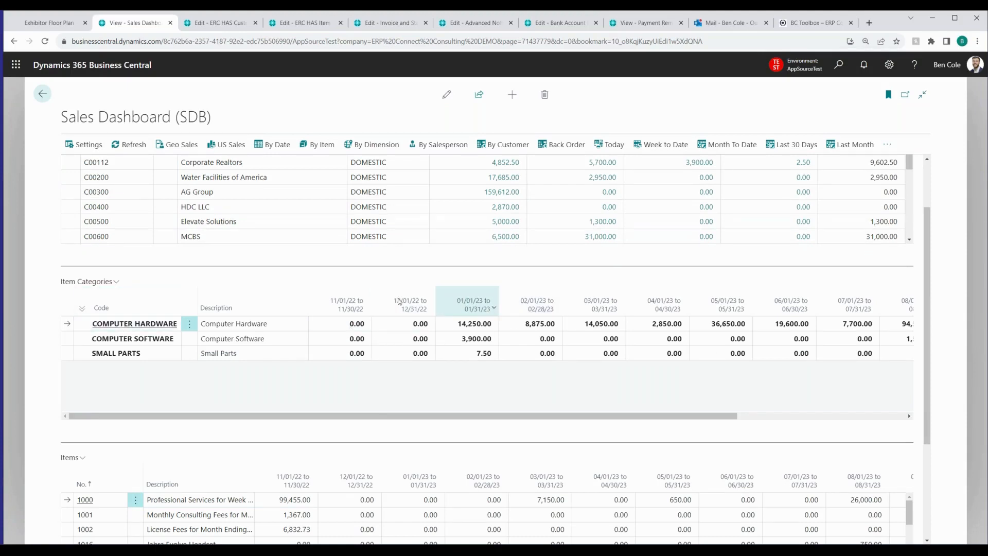
{"action": "left_click", "coordinate": [473, 328]}
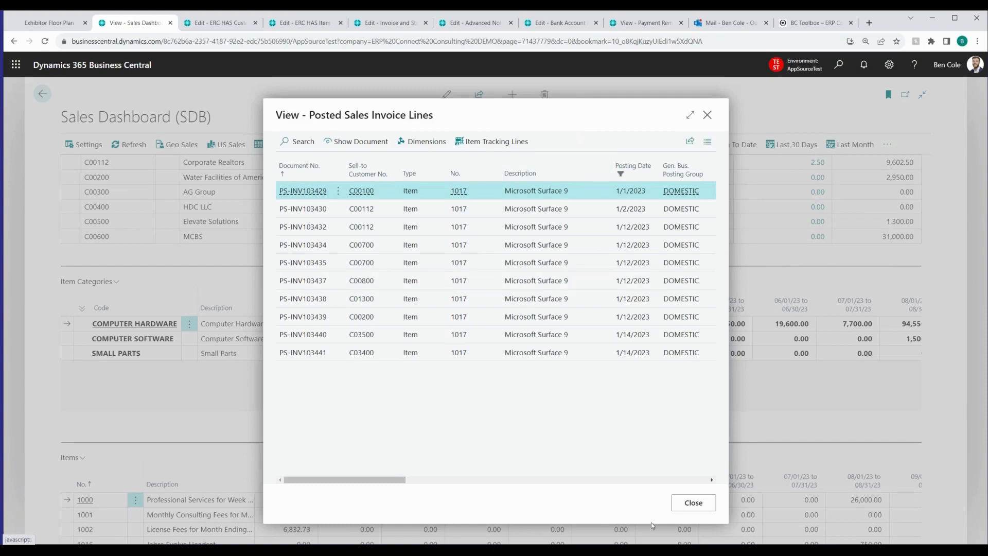
{"action": "left_click", "coordinate": [694, 502]}
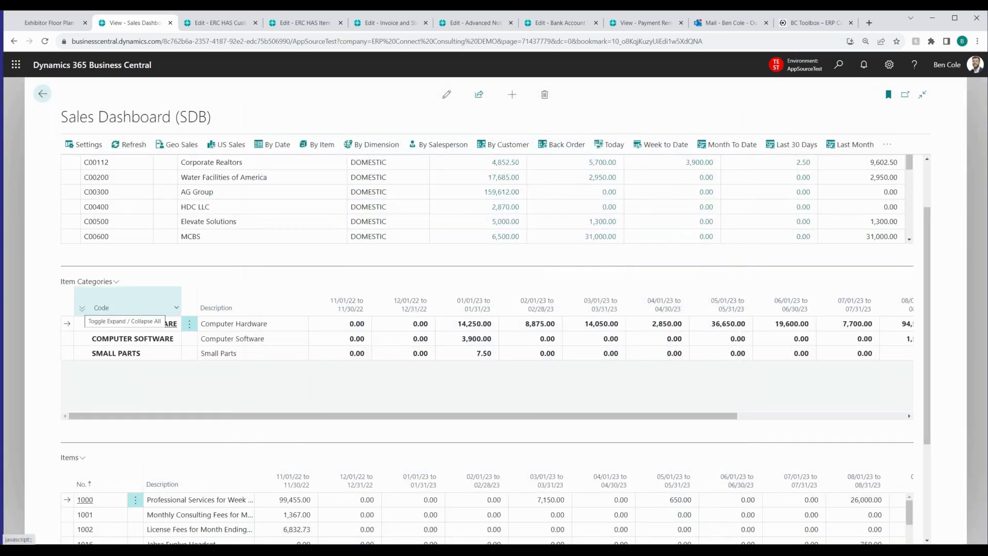
Toggle expanding and collapsing all Item Categories, and review the monthly Items table below them
{"action": "left_click", "coordinate": [82, 309]}
{"action": "left_click", "coordinate": [81, 310]}
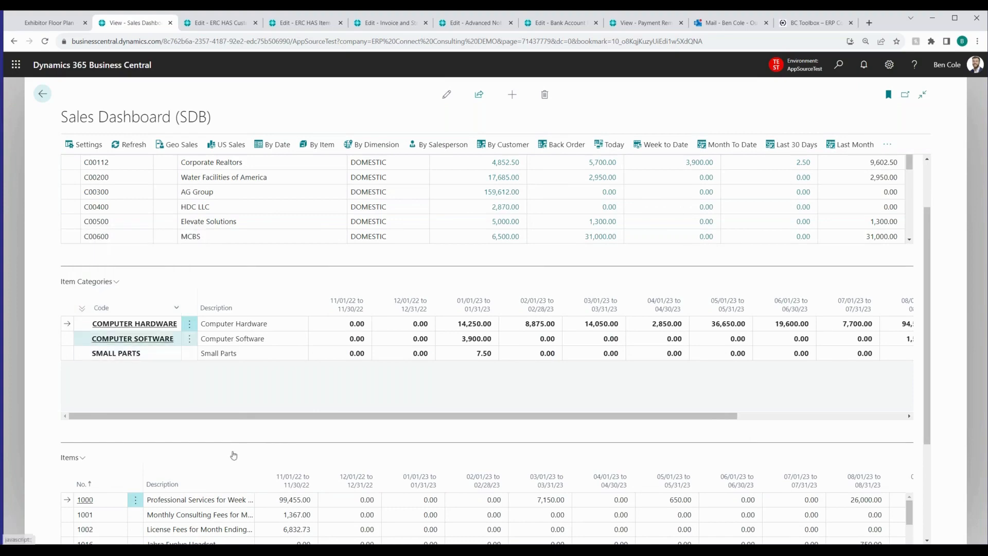
{"action": "scroll", "coordinate": [231, 456], "scroll_direction": "down", "scroll_amount": 2}
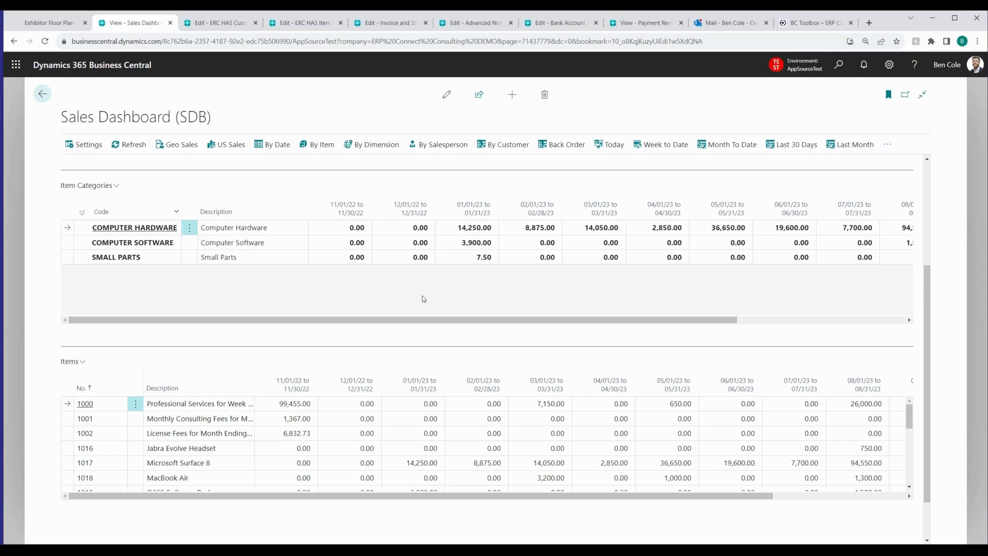
{"action": "left_click_drag", "start_coordinate": [925, 303], "coordinate": [931, 180]}
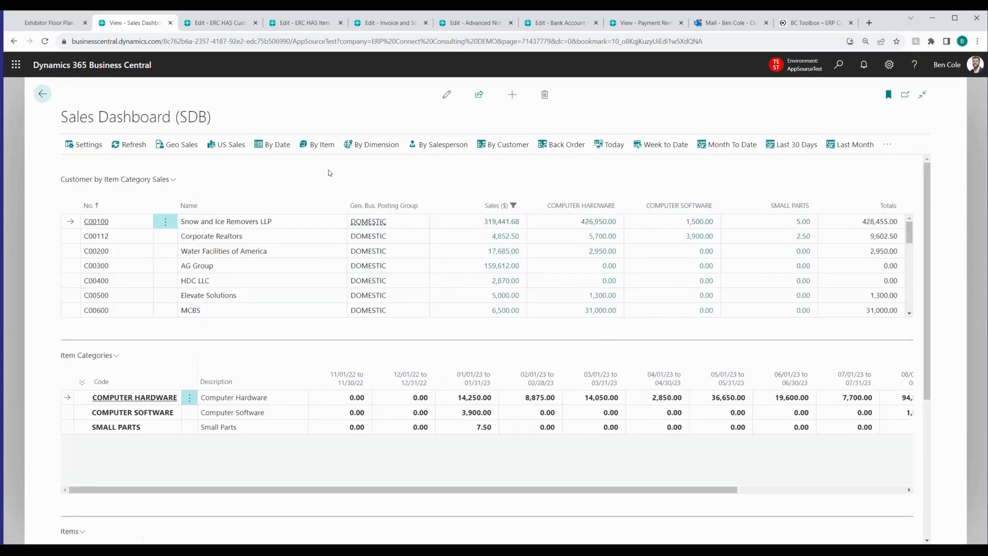
Show sales By Dimension and review the dimension matrix, the customer and employee charts, and the Sales By Dimension table
{"action": "left_click", "coordinate": [373, 146]}
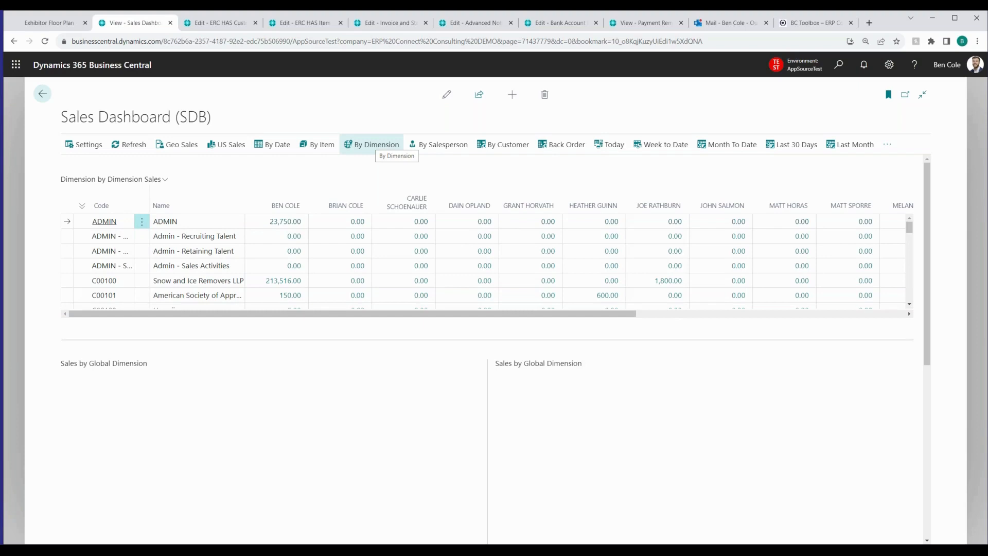
{"action": "scroll", "coordinate": [397, 264], "scroll_direction": "down", "scroll_amount": 4}
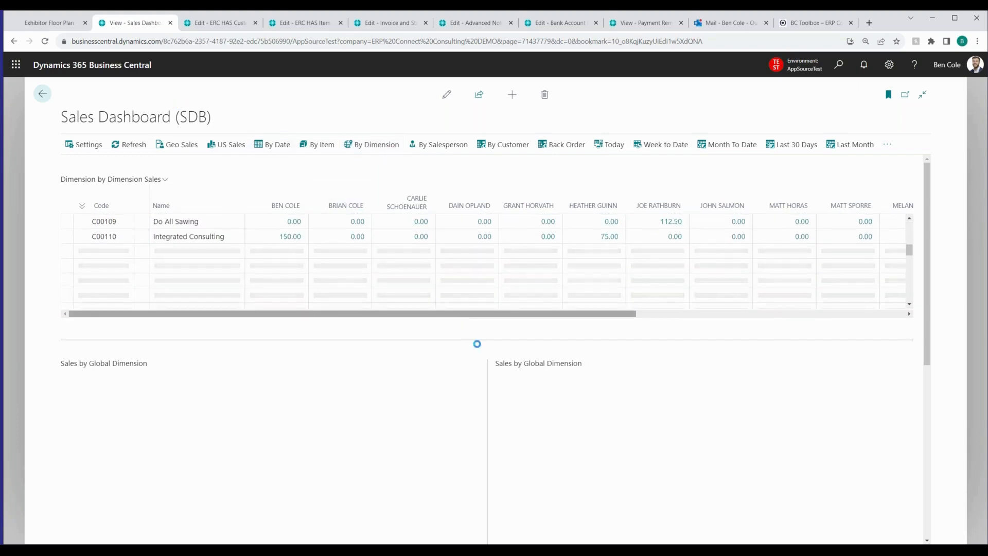
{"action": "scroll", "coordinate": [496, 289], "scroll_direction": "up", "scroll_amount": 4}
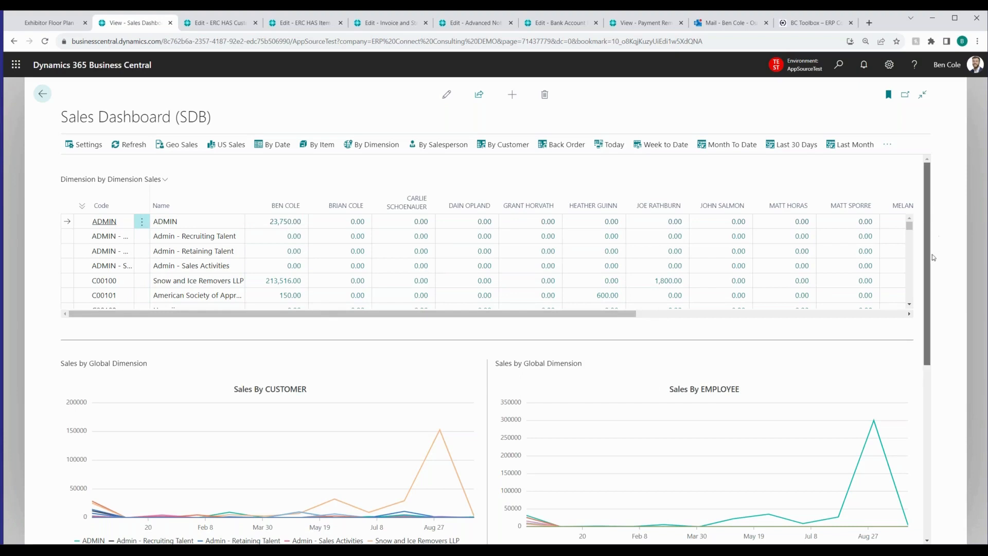
{"action": "scroll", "coordinate": [934, 258], "scroll_direction": "down", "scroll_amount": 2}
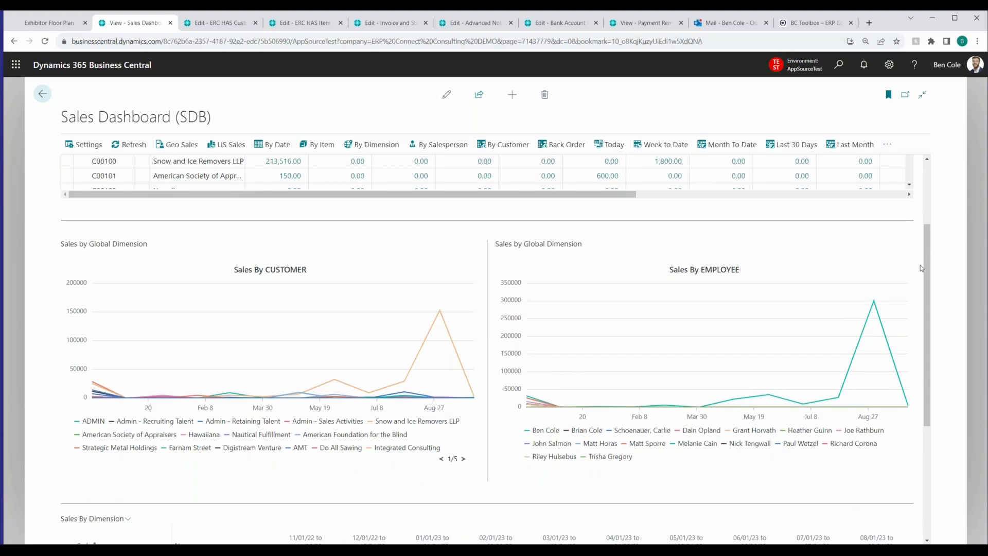
{"action": "left_click_drag", "start_coordinate": [925, 323], "coordinate": [925, 392]}
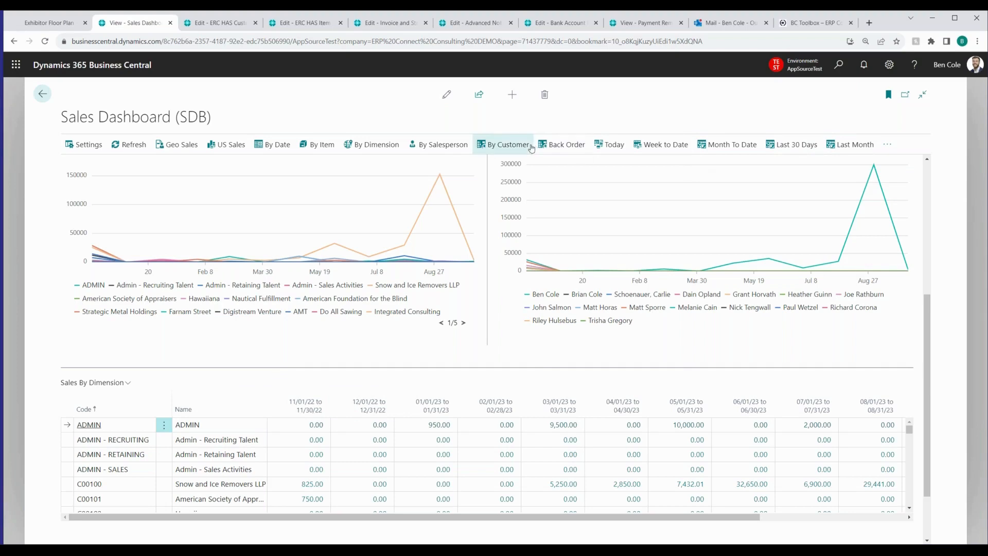
Display the By Customer view, switch to By Salesperson, and review the salesperson charts
{"action": "left_click", "coordinate": [447, 145]}
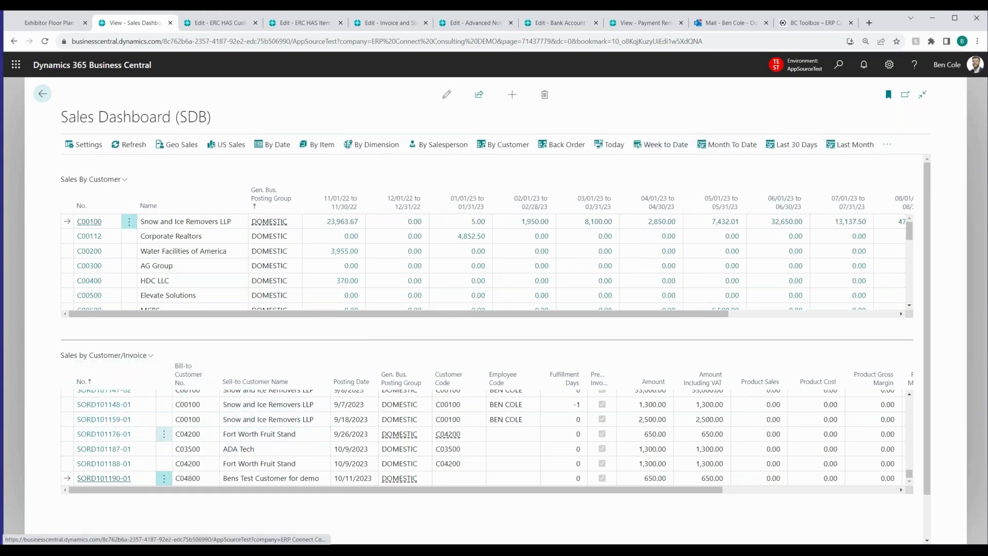
{"action": "left_click", "coordinate": [463, 149]}
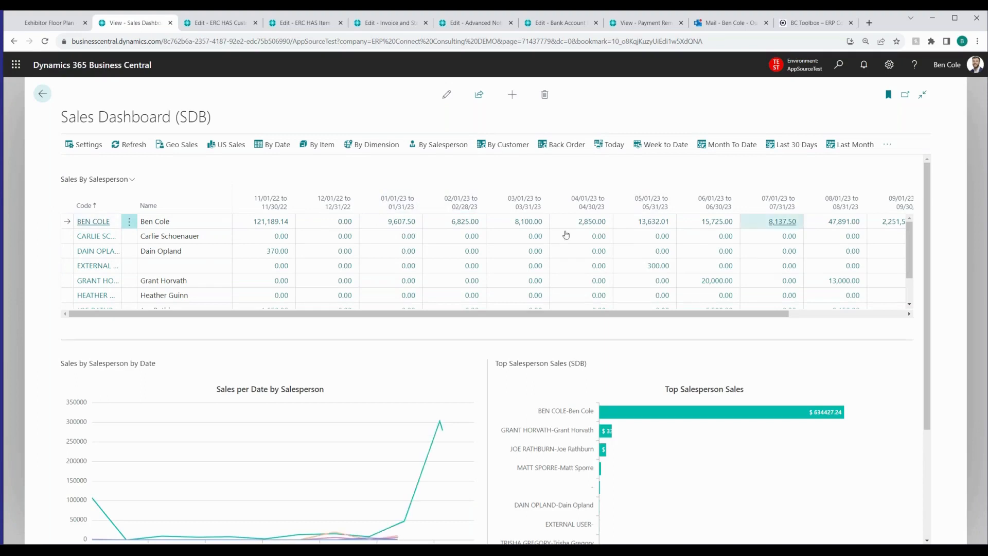
{"action": "scroll", "coordinate": [373, 378], "scroll_direction": "down", "scroll_amount": 2}
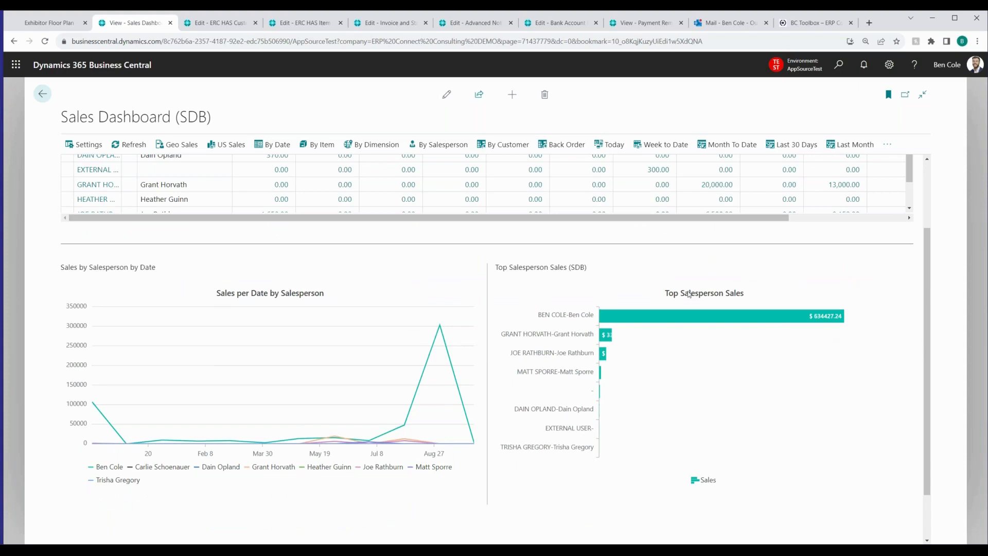
Set the By Salesperson view's date range to Last 30 Days and review its daily sales table
{"action": "left_click", "coordinate": [795, 143]}
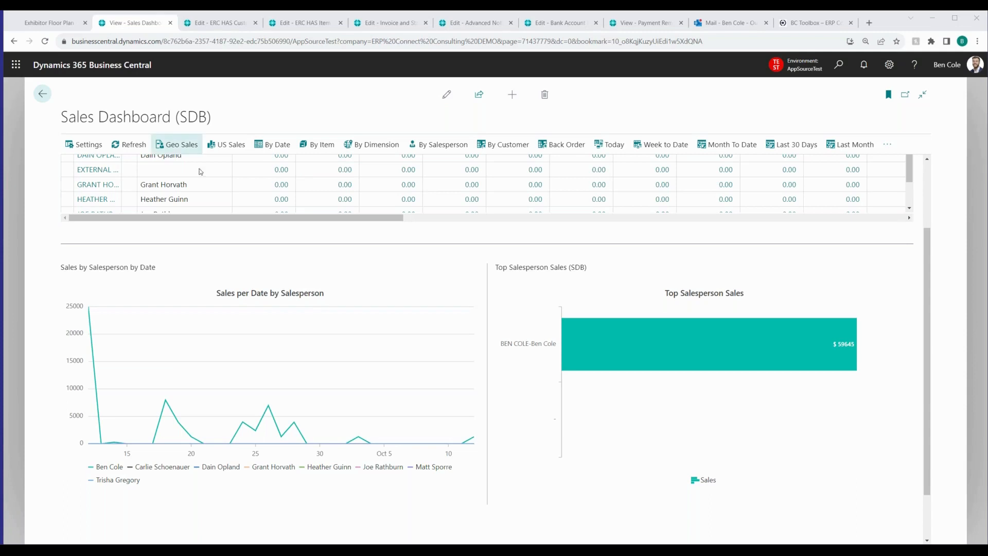
{"action": "scroll", "coordinate": [450, 293], "scroll_direction": "up", "scroll_amount": 1}
{"action": "scroll", "coordinate": [450, 293], "scroll_direction": "up", "scroll_amount": 1}
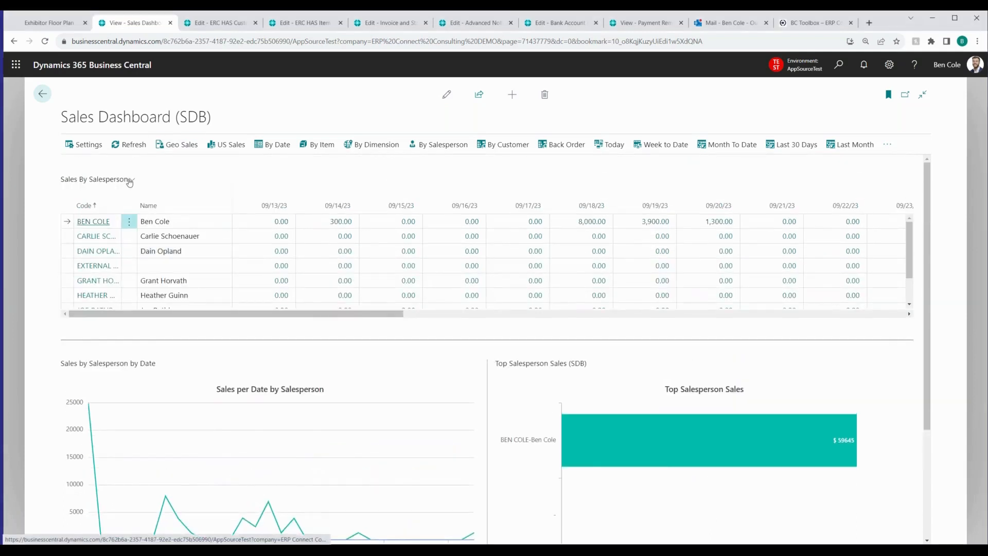
Show the Sales By Salesperson list's actions, including Open in Excel, and return to the salesperson charts
{"action": "left_click", "coordinate": [130, 180]}
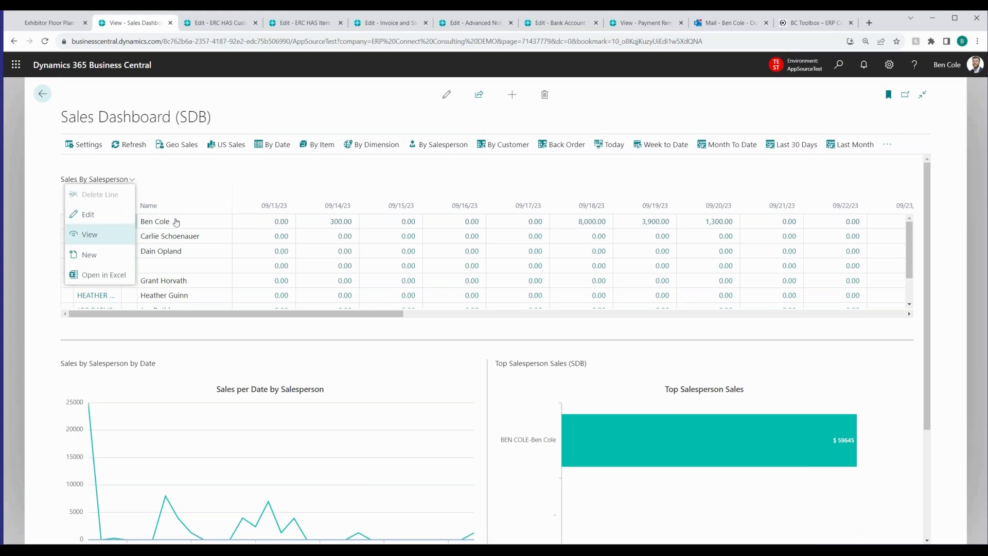
{"action": "left_click", "coordinate": [96, 282]}
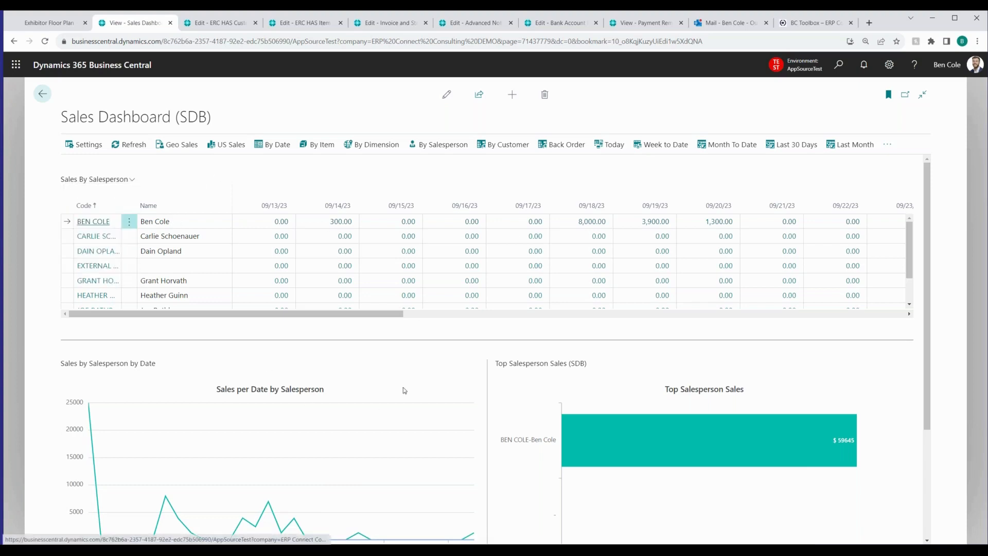
{"action": "scroll", "coordinate": [463, 384], "scroll_direction": "down", "scroll_amount": 2}
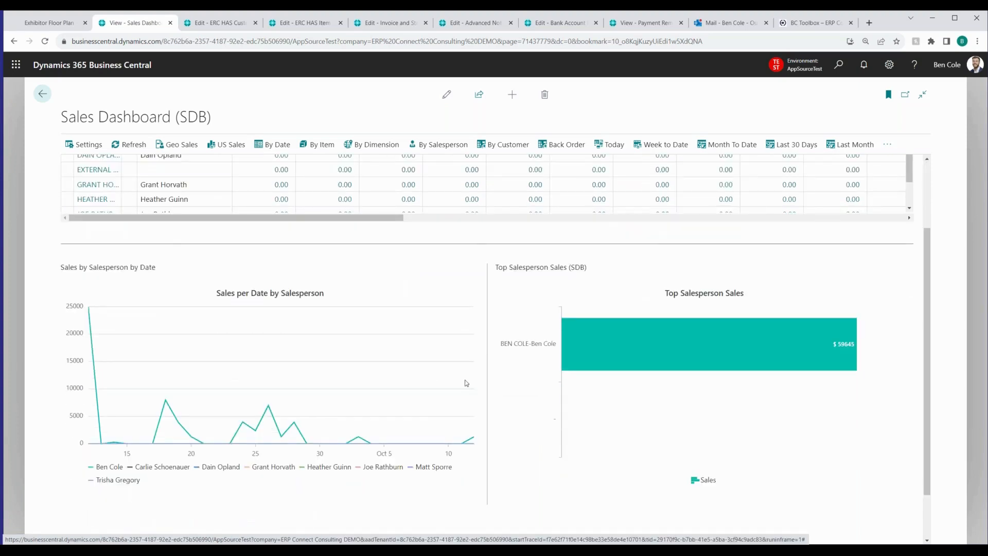
Export the Sales By Salesperson list to Excel and open the downloaded Sales By Salesperson.xlsx
{"action": "scroll", "coordinate": [282, 236], "scroll_direction": "up", "scroll_amount": 2}
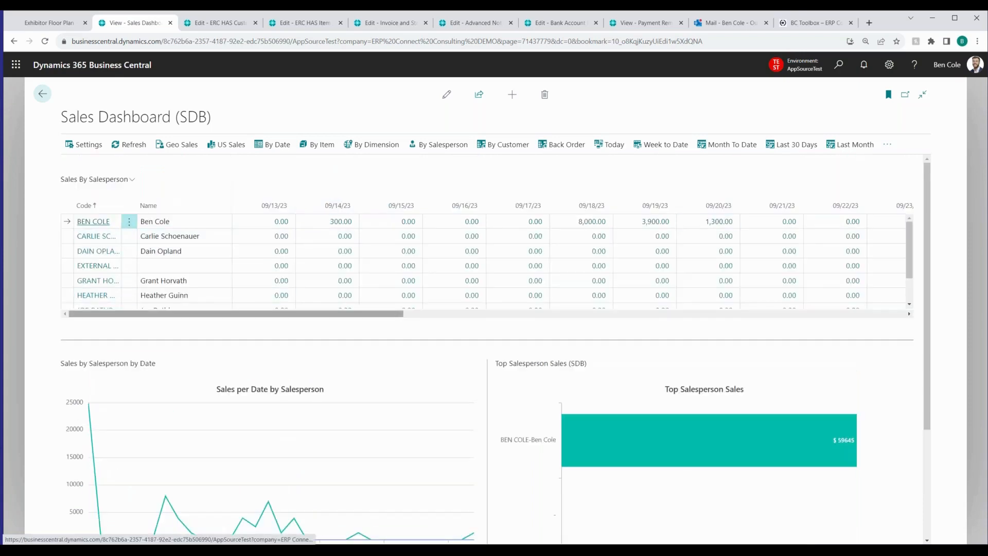
{"action": "left_click", "coordinate": [132, 179]}
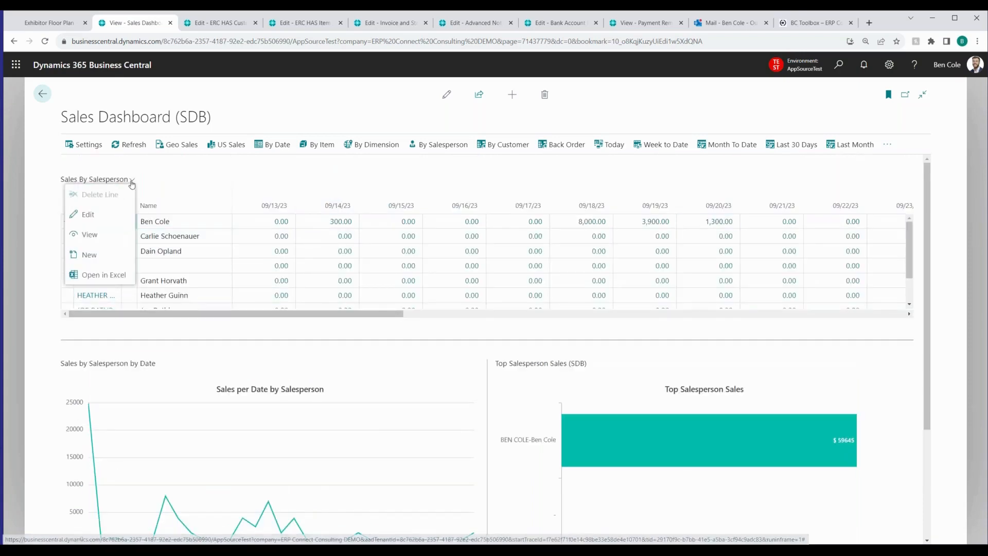
{"action": "left_click", "coordinate": [114, 277]}
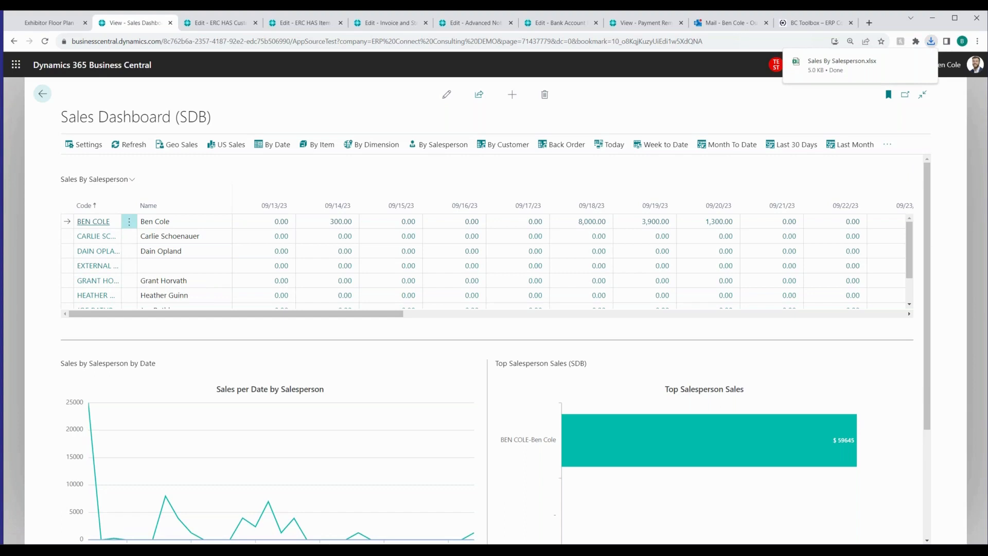
{"action": "left_click", "coordinate": [841, 65]}
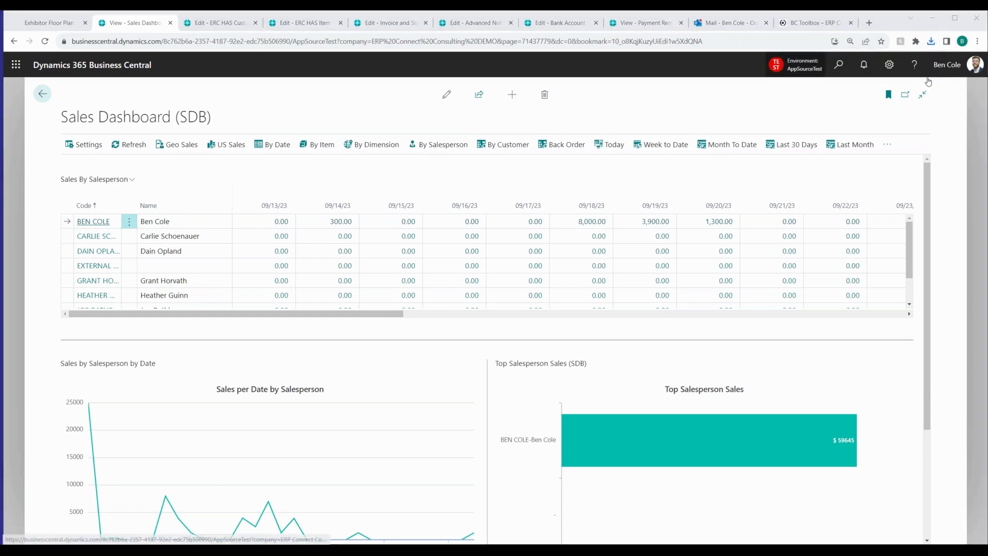
Close the Sales Dashboard and review the key figures on the ERC HAS Customer History page for Snow and Ice Removers LLP
{"action": "left_click", "coordinate": [171, 23]}
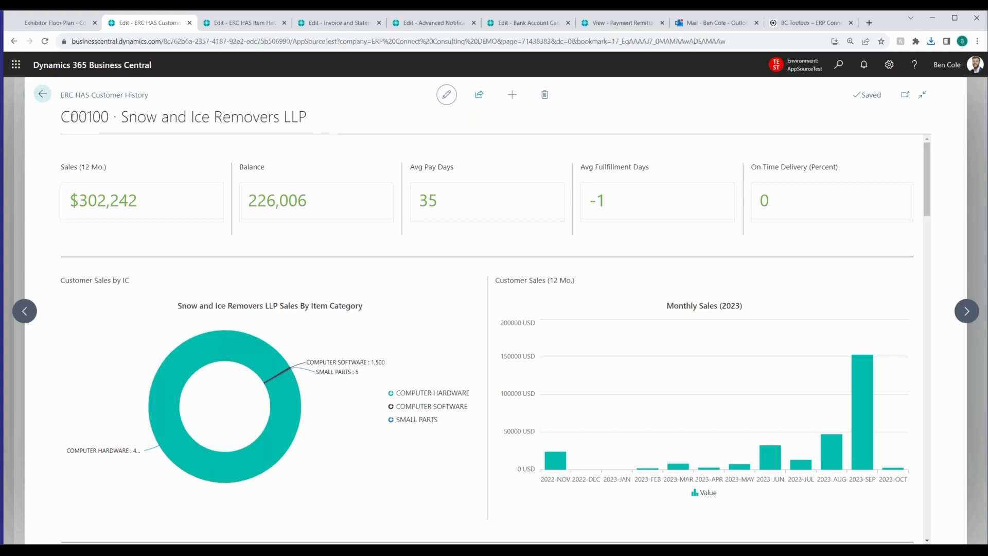
{"action": "left_click_drag", "start_coordinate": [231, 114], "coordinate": [61, 116]}
{"action": "left_click", "coordinate": [304, 117]}
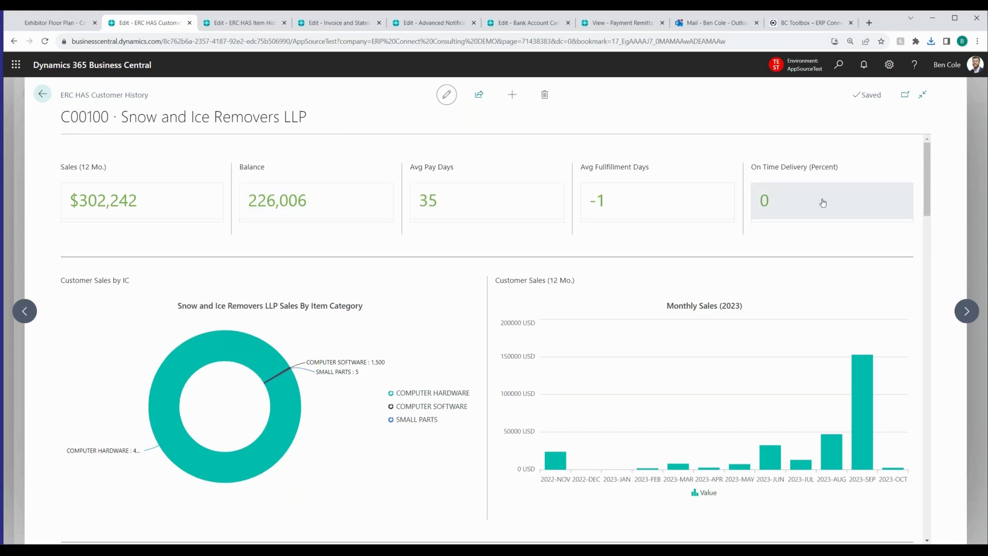
Hide and restore the COMPUTER HARDWARE category in the customer's Sales By Item Category chart, also toggling COMPUTER SOFTWARE
{"action": "scroll", "coordinate": [469, 236], "scroll_direction": "down", "scroll_amount": 2}
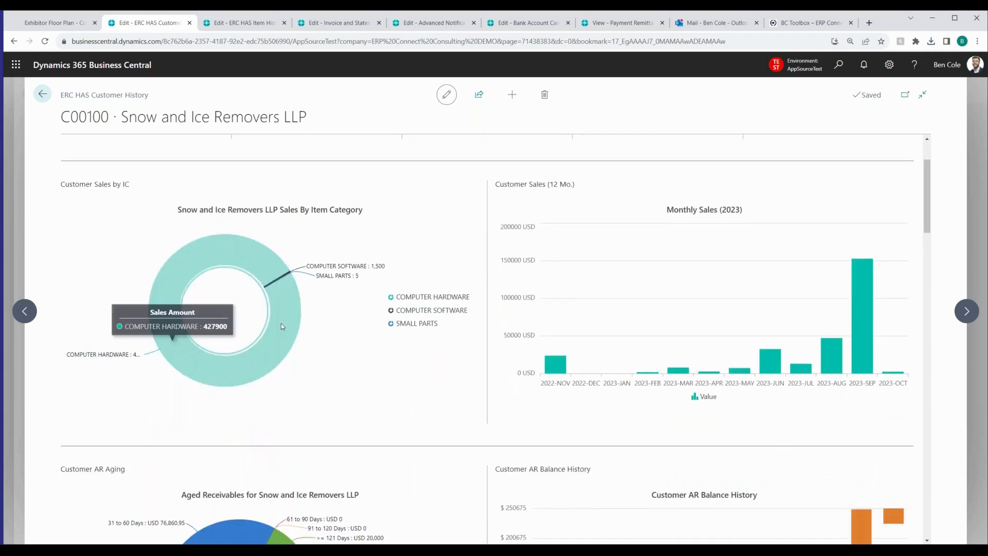
{"action": "left_click", "coordinate": [420, 299]}
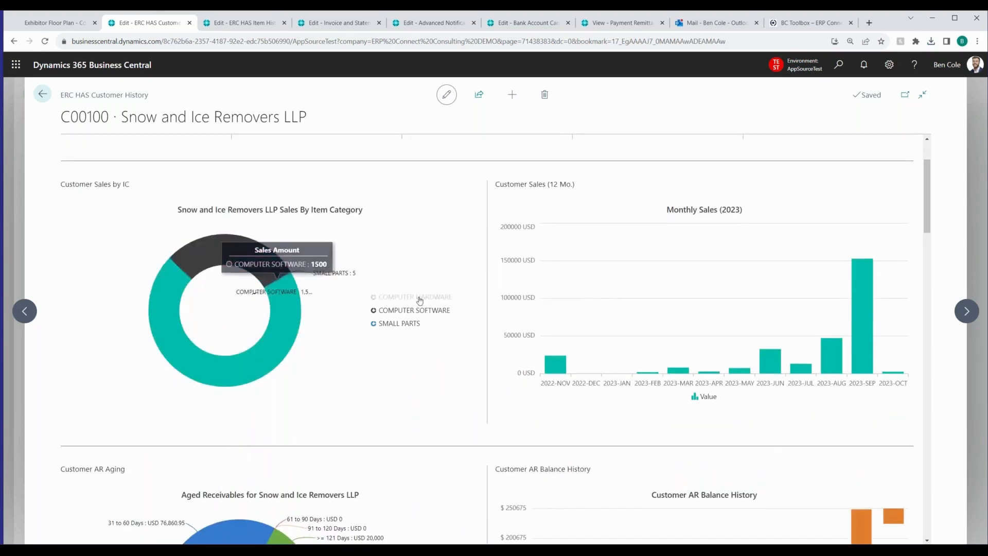
{"action": "left_click", "coordinate": [405, 313]}
{"action": "left_click", "coordinate": [410, 312]}
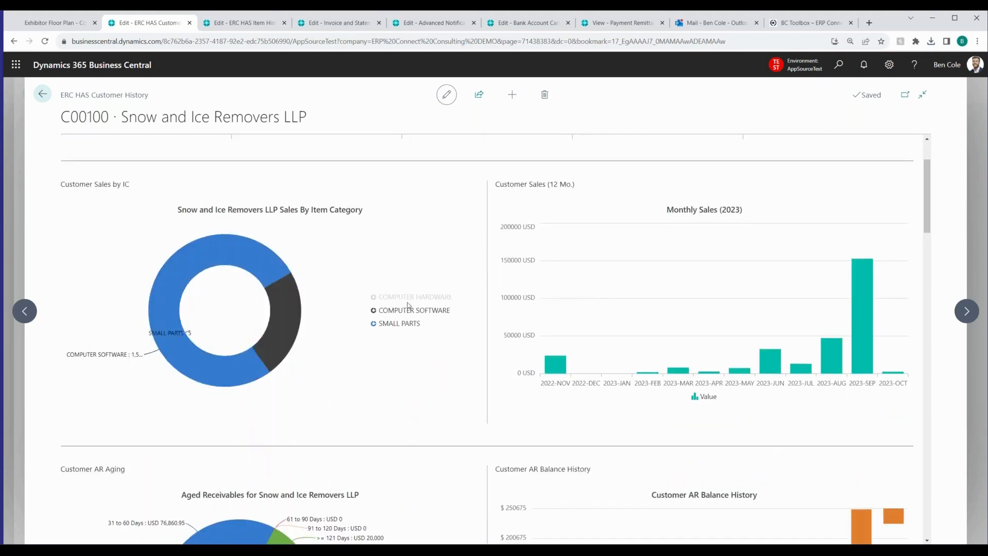
{"action": "left_click", "coordinate": [408, 299]}
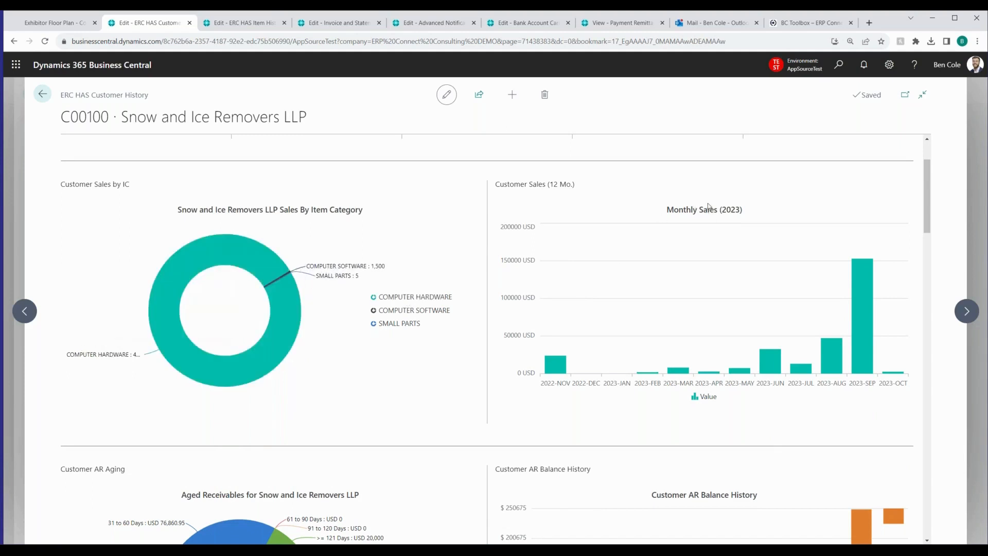
Show the values for November 2022, April 2023 and September 2023 in the customer's Monthly Sales chart
{"action": "mouse_move", "coordinate": [559, 364]}
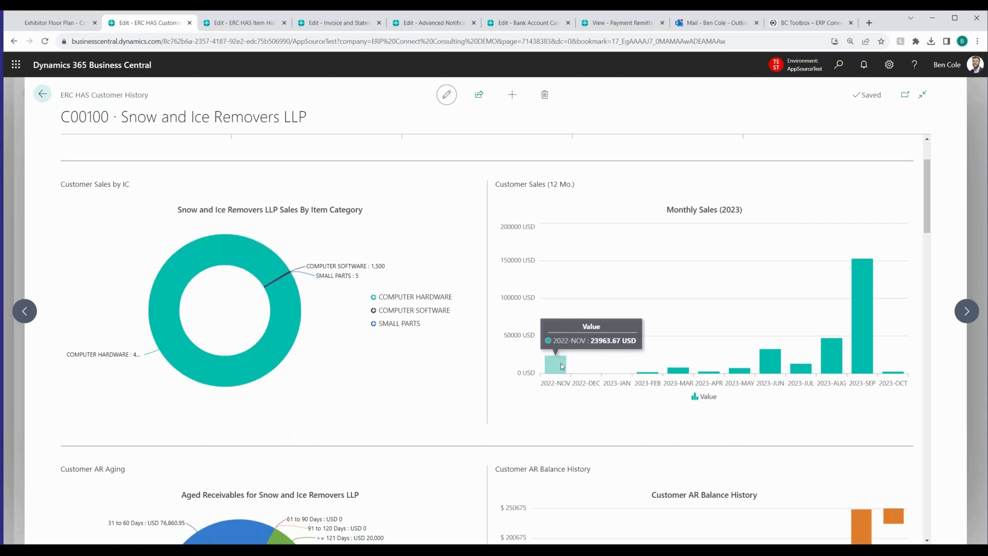
{"action": "mouse_move", "coordinate": [726, 375]}
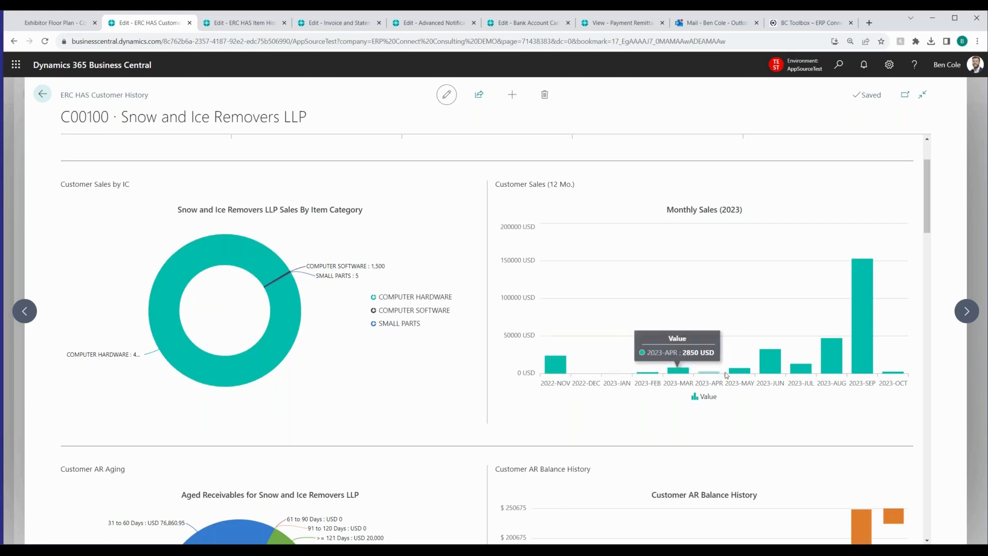
{"action": "mouse_move", "coordinate": [863, 335]}
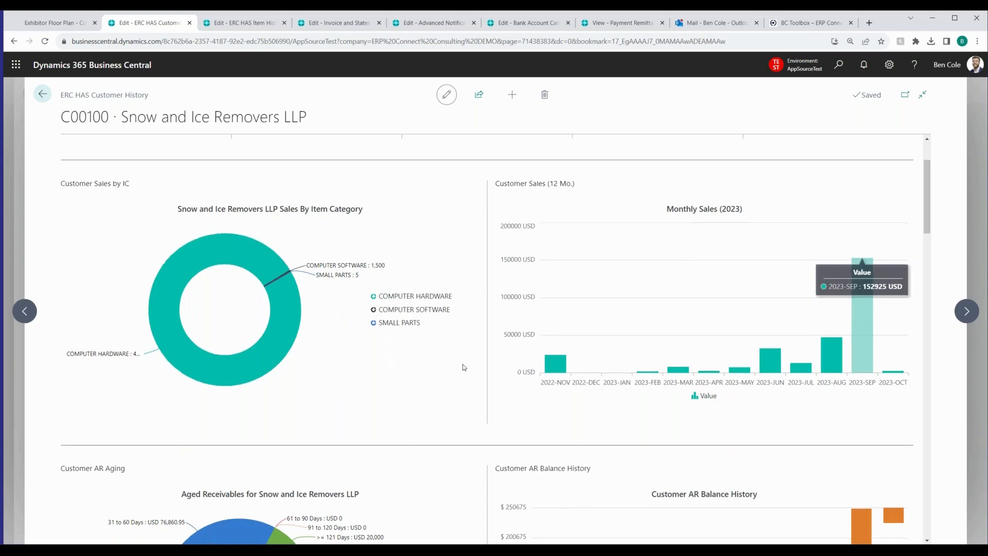
Review the customer's AR Aging and AR Balance History charts, the Top Item sales chart and the Customer Map
{"action": "scroll", "coordinate": [465, 360], "scroll_direction": "down", "scroll_amount": 3}
{"action": "scroll", "coordinate": [373, 423], "scroll_direction": "down", "scroll_amount": 1}
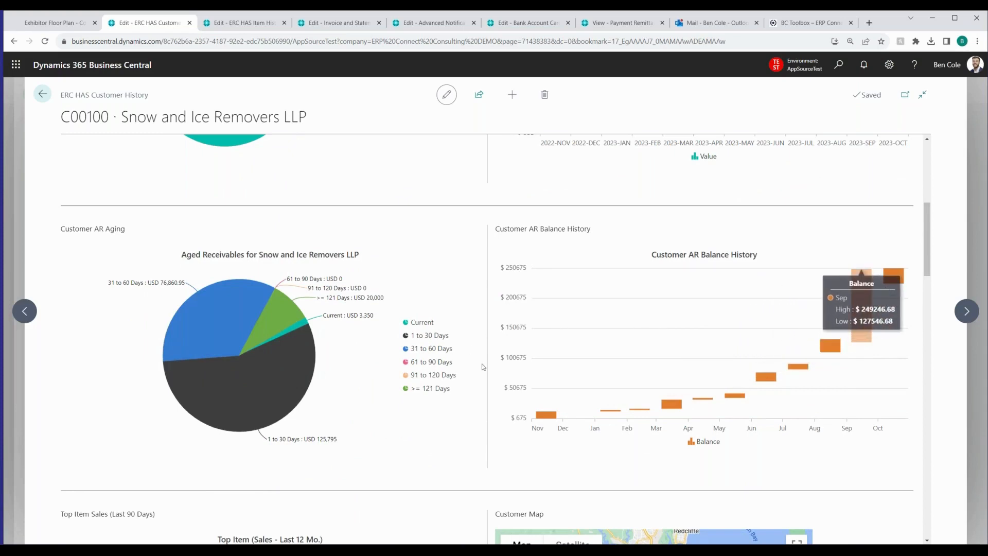
{"action": "scroll", "coordinate": [483, 370], "scroll_direction": "down", "scroll_amount": 4}
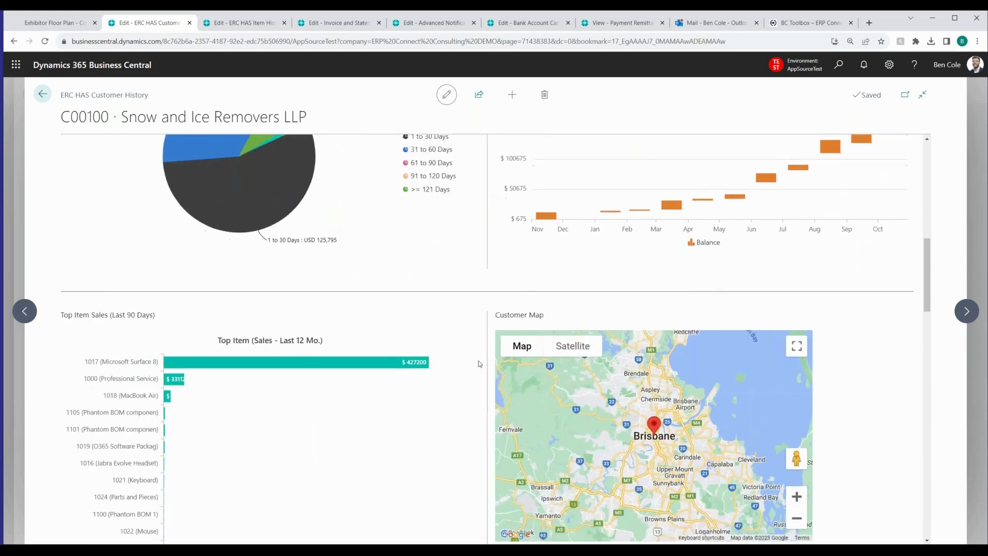
{"action": "scroll", "coordinate": [480, 366], "scroll_direction": "down", "scroll_amount": 2}
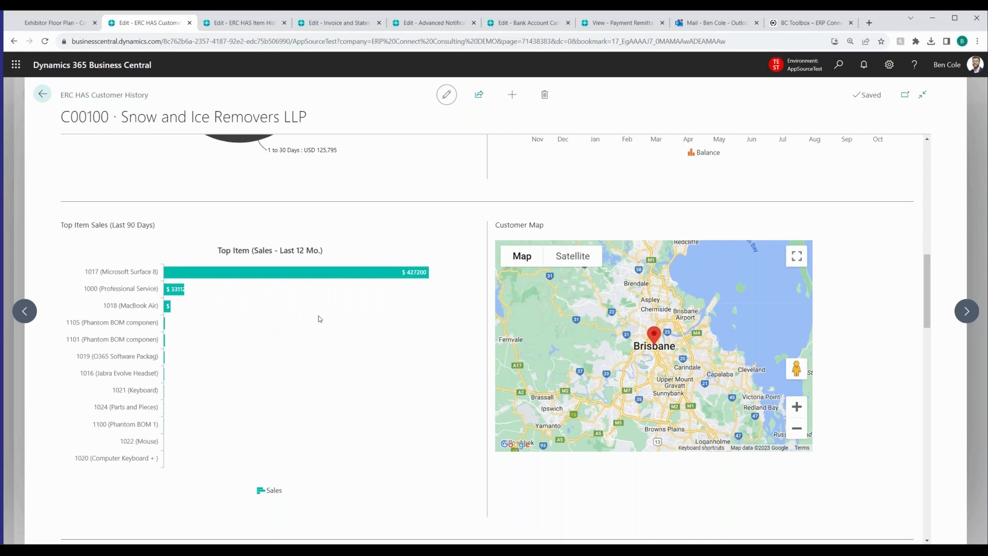
Examine the customer's lists, from Customer Items and Open Order Line Status through quotes, returns and Posted Invoices to the Change Log
{"action": "scroll", "coordinate": [319, 330], "scroll_direction": "down", "scroll_amount": 1}
{"action": "scroll", "coordinate": [316, 353], "scroll_direction": "down", "scroll_amount": 5}
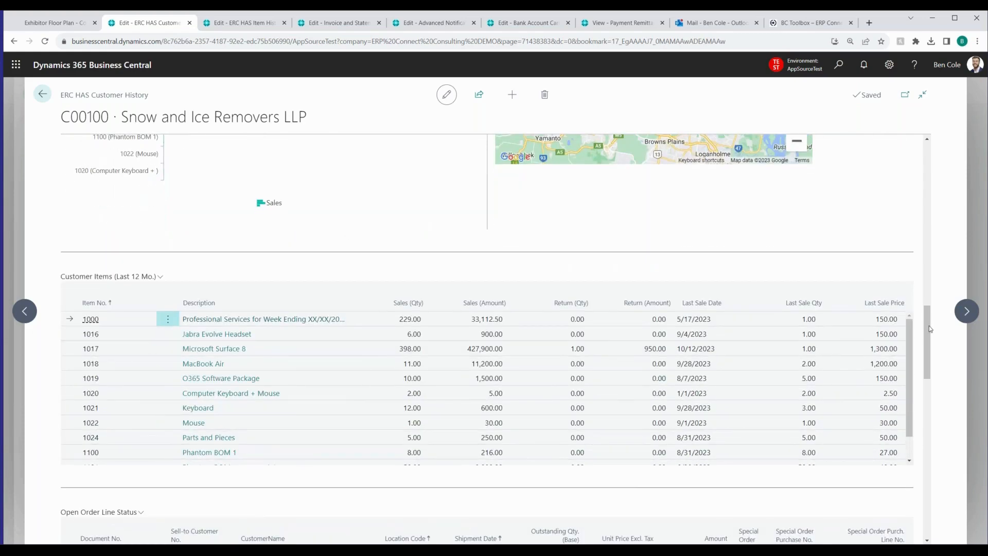
{"action": "left_click_drag", "start_coordinate": [930, 336], "coordinate": [930, 348]}
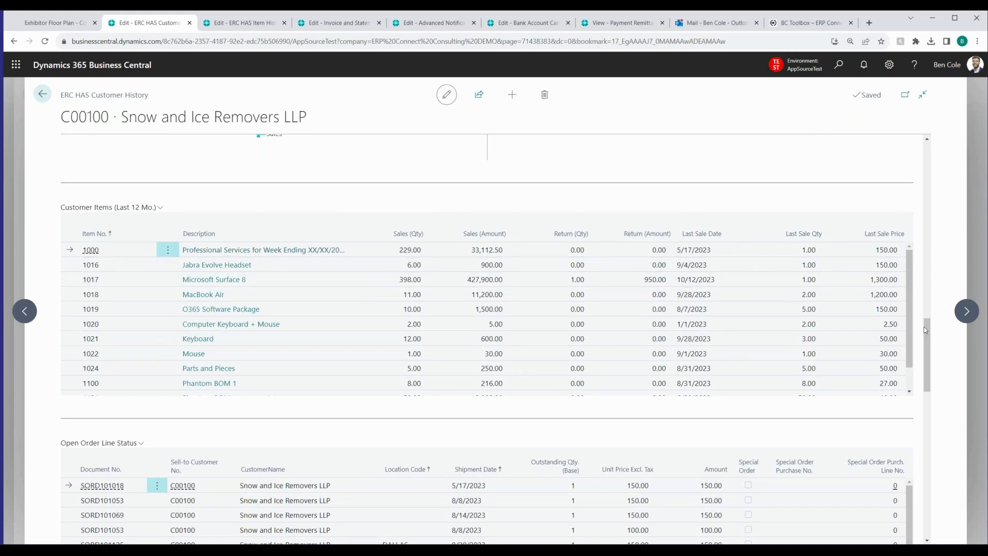
{"action": "left_click_drag", "start_coordinate": [929, 334], "coordinate": [935, 382]}
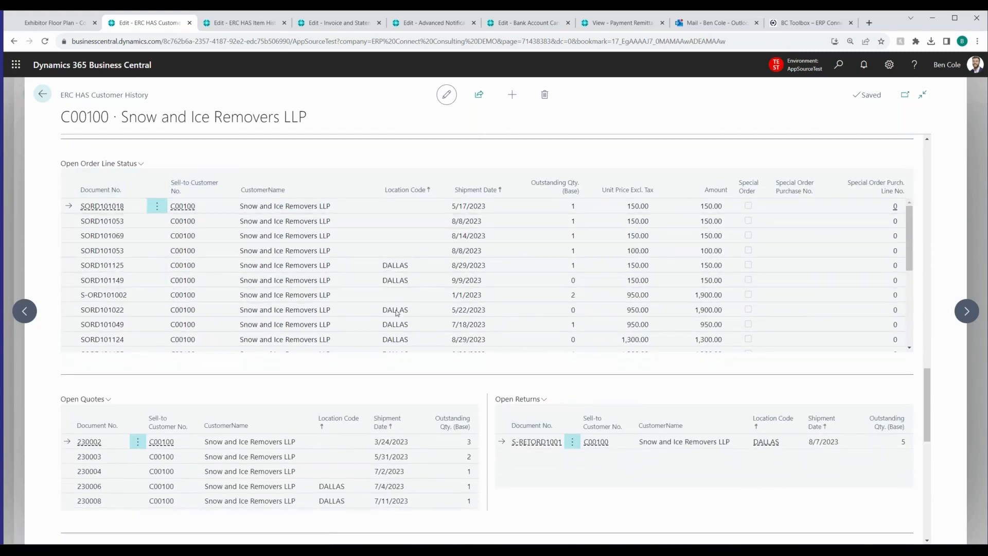
{"action": "left_click_drag", "start_coordinate": [931, 377], "coordinate": [935, 421]}
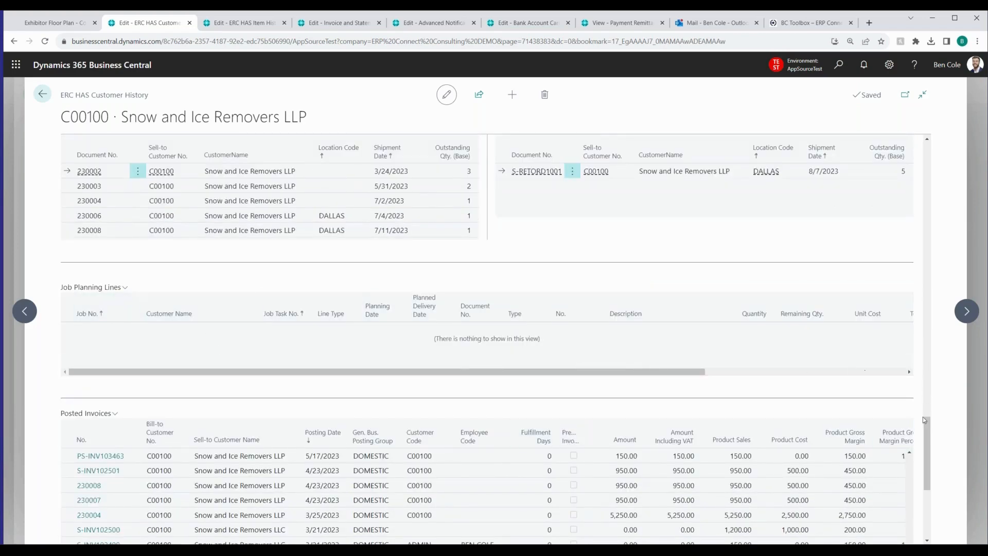
{"action": "left_click_drag", "start_coordinate": [931, 439], "coordinate": [921, 491]}
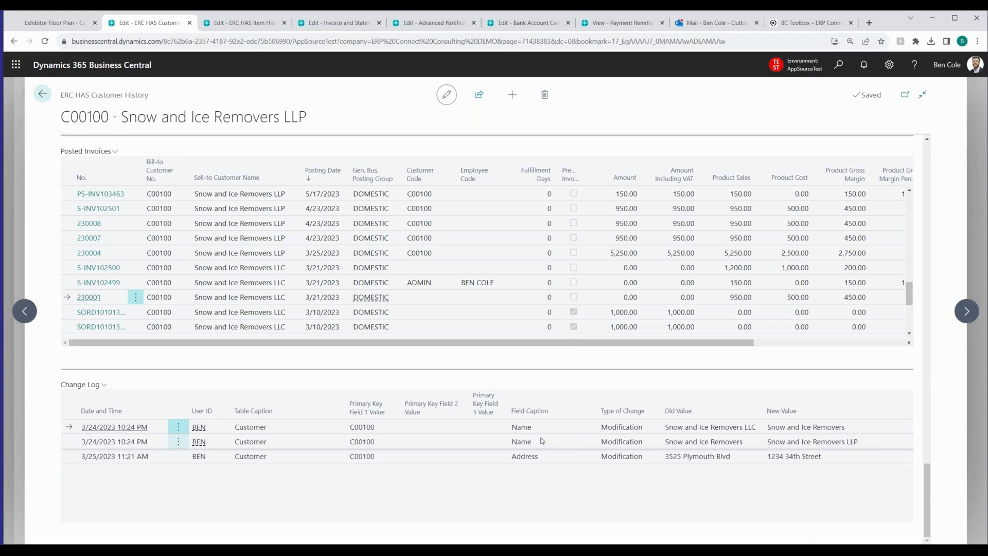
{"action": "mouse_move", "coordinate": [528, 395]}
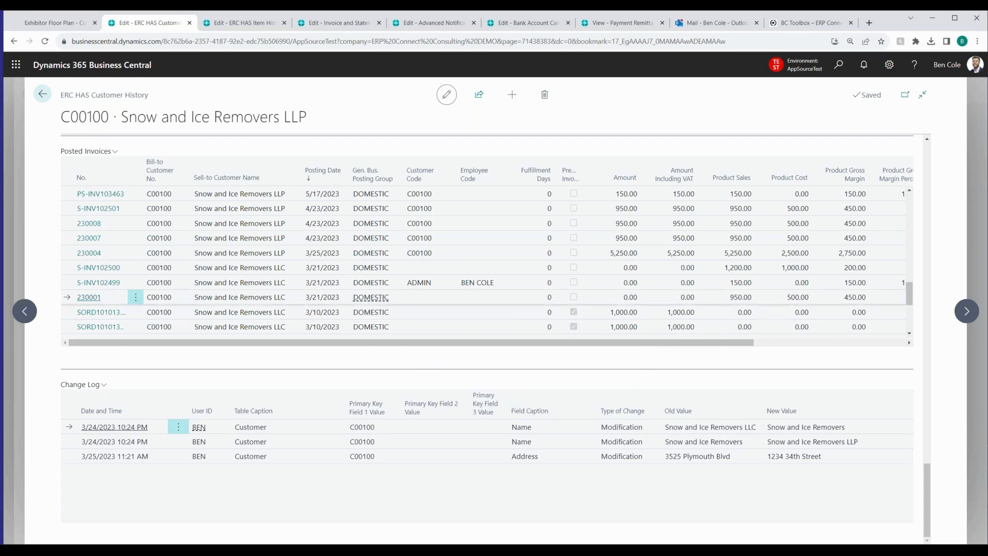
Close the customer history and review the inventory key figures, including Days Supply, on the Item History page for Microsoft Surface 8
{"action": "left_click", "coordinate": [190, 23]}
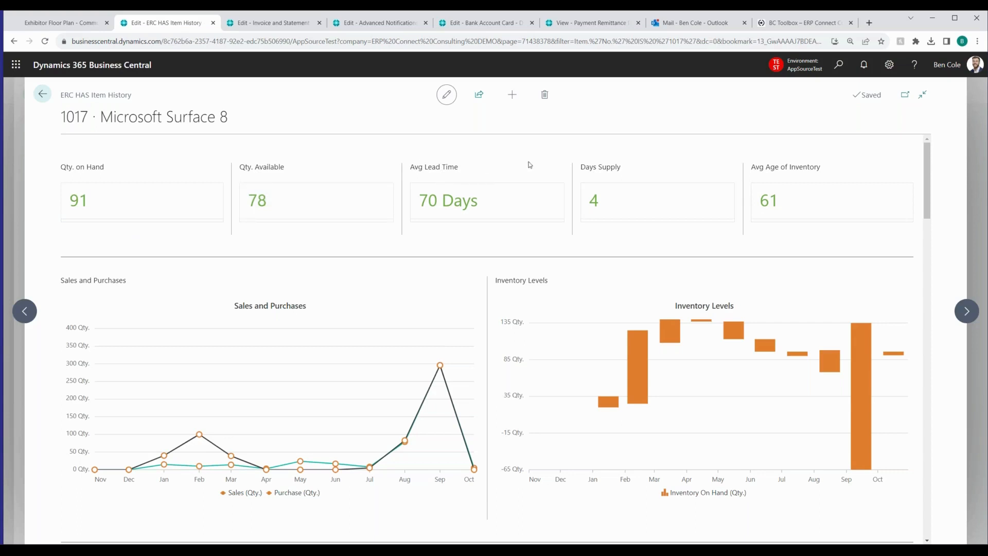
{"action": "left_click_drag", "start_coordinate": [587, 168], "coordinate": [631, 170]}
{"action": "left_click", "coordinate": [710, 147]}
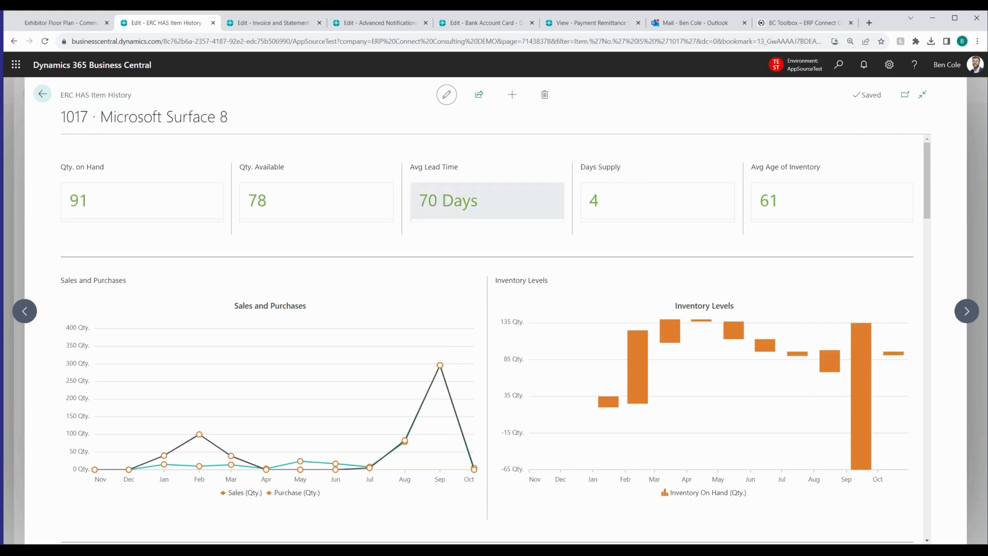
Examine the item's Sales and Purchases, Inventory Levels, Purchase Price Trend and Sales Price Trend charts, showing individual data values
{"action": "scroll", "coordinate": [314, 250], "scroll_direction": "down", "scroll_amount": 1}
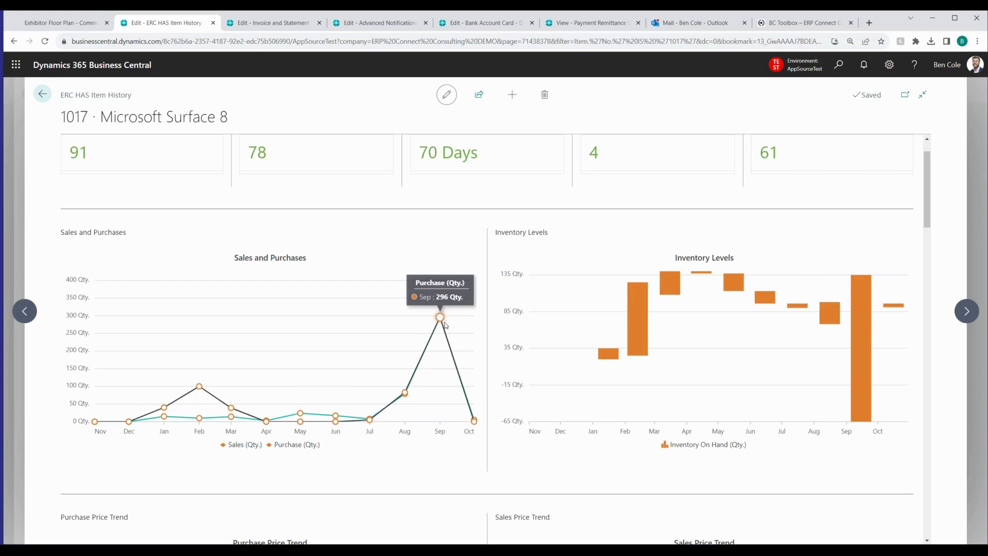
{"action": "mouse_move", "coordinate": [608, 374]}
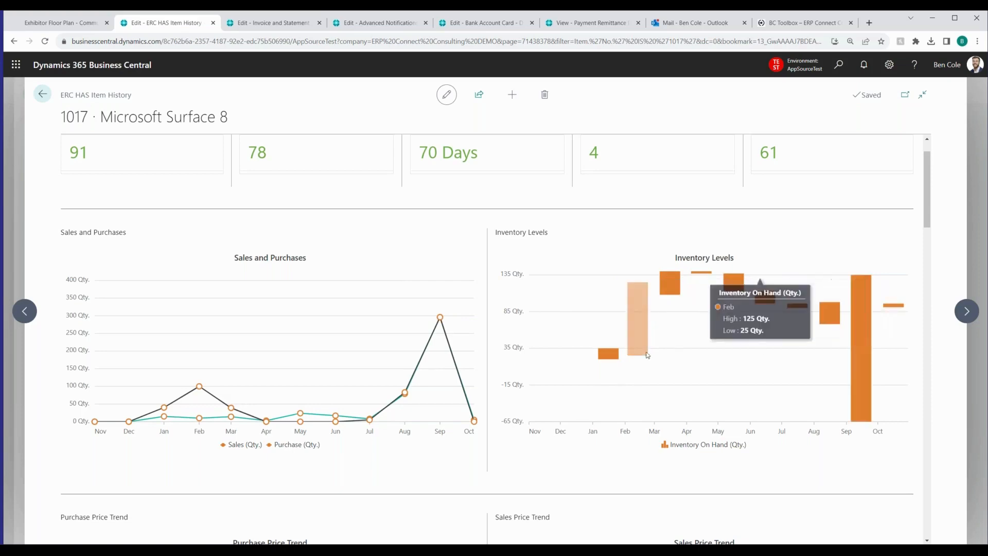
{"action": "scroll", "coordinate": [476, 343], "scroll_direction": "down", "scroll_amount": 1}
{"action": "scroll", "coordinate": [476, 344], "scroll_direction": "down", "scroll_amount": 5}
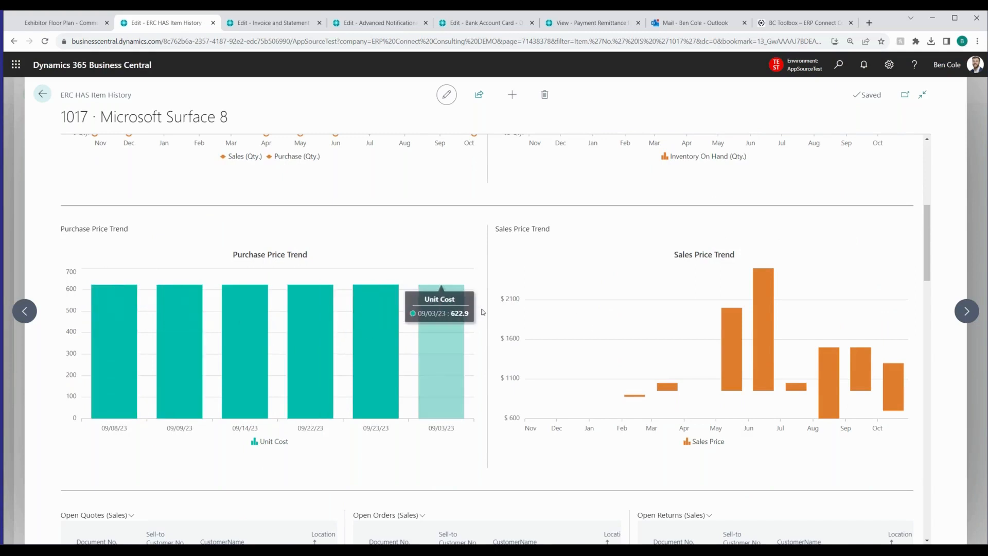
{"action": "scroll", "coordinate": [532, 297], "scroll_direction": "down", "scroll_amount": 1}
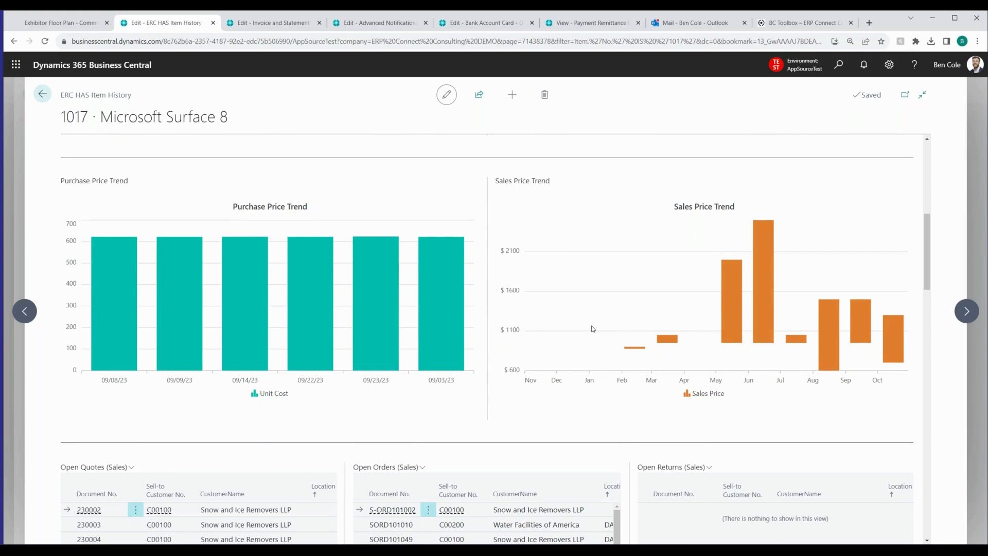
{"action": "mouse_move", "coordinate": [760, 227]}
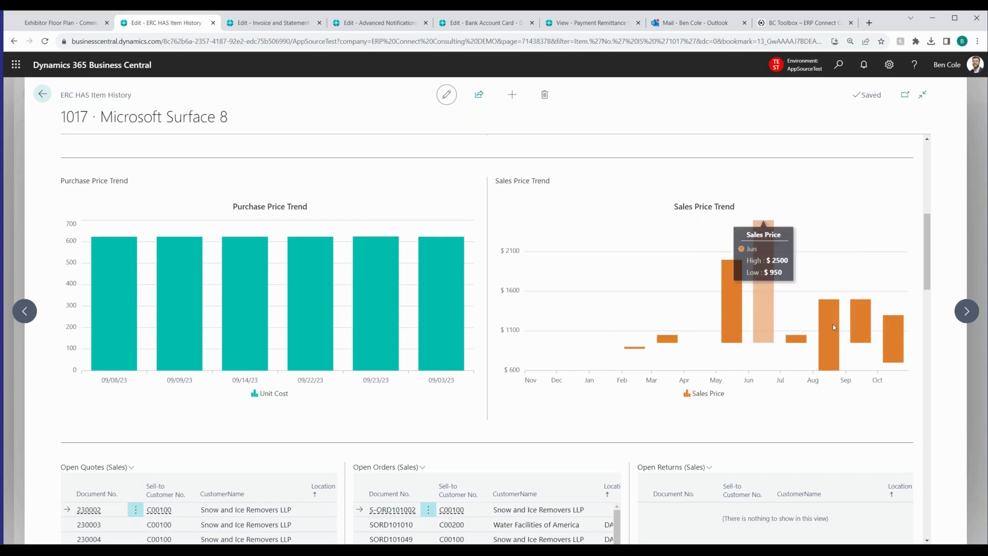
{"action": "mouse_move", "coordinate": [837, 348]}
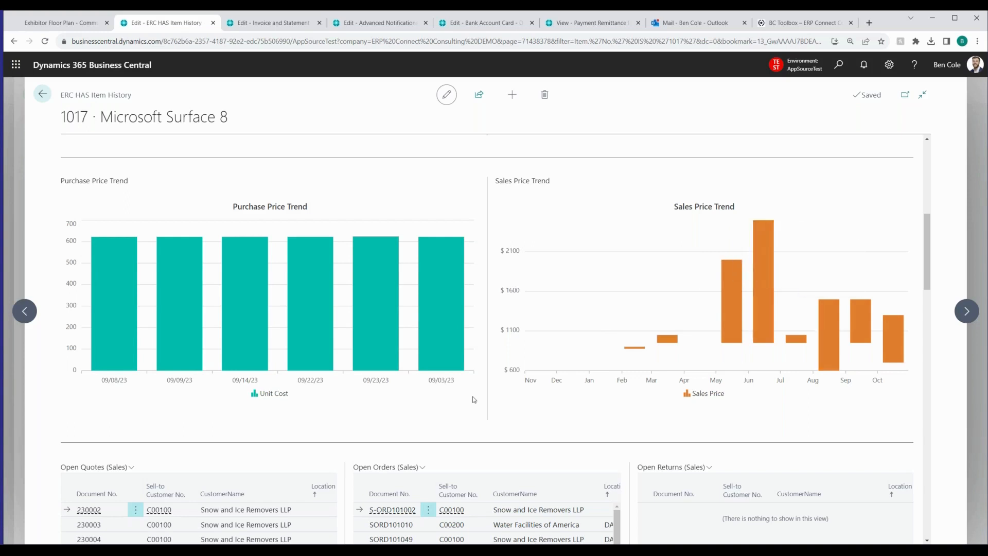
Review the item's open quotes, orders and returns lists for both sales and purchases
{"action": "scroll", "coordinate": [479, 404], "scroll_direction": "down", "scroll_amount": 1}
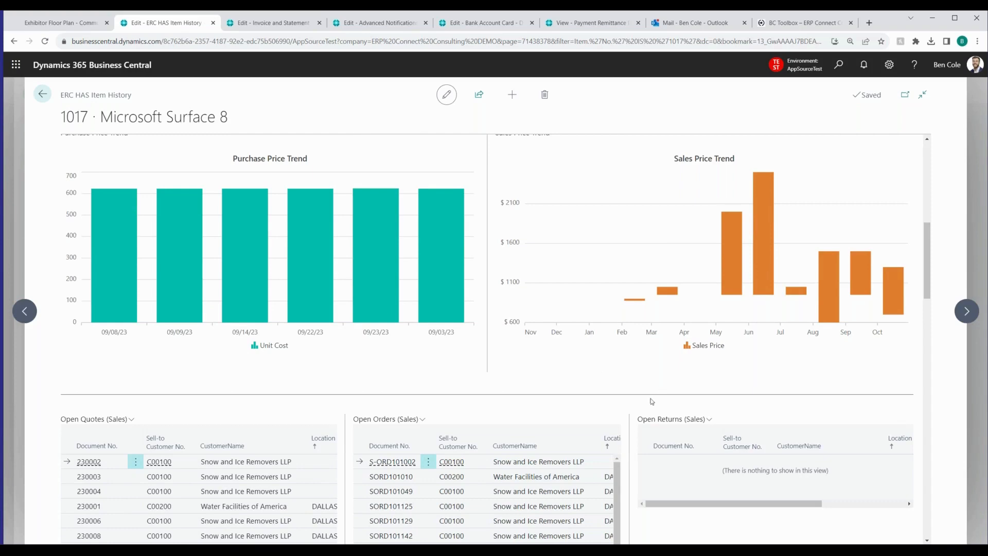
{"action": "scroll", "coordinate": [643, 410], "scroll_direction": "down", "scroll_amount": 3}
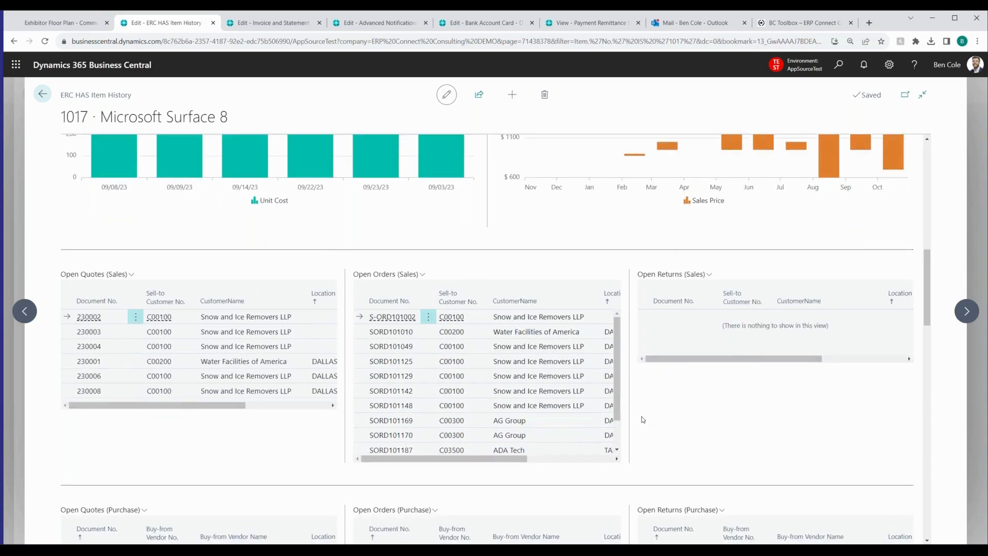
{"action": "scroll", "coordinate": [643, 420], "scroll_direction": "down", "scroll_amount": 1}
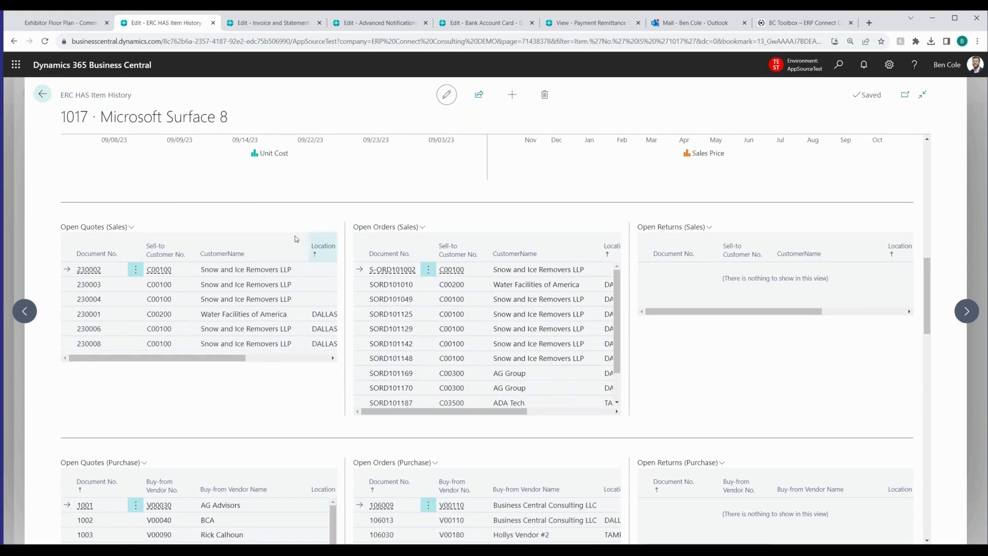
{"action": "scroll", "coordinate": [249, 395], "scroll_direction": "down", "scroll_amount": 1}
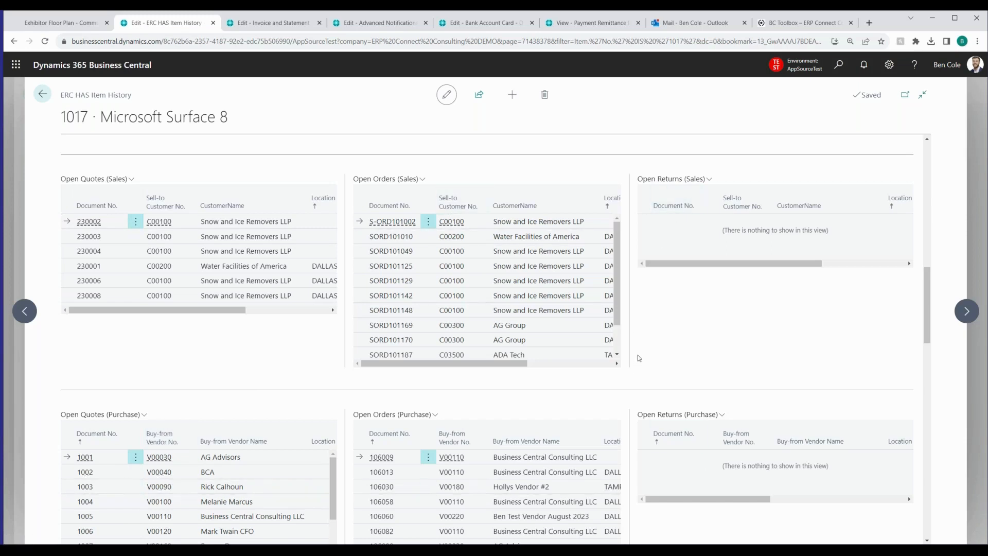
{"action": "scroll", "coordinate": [638, 355], "scroll_direction": "down", "scroll_amount": 3}
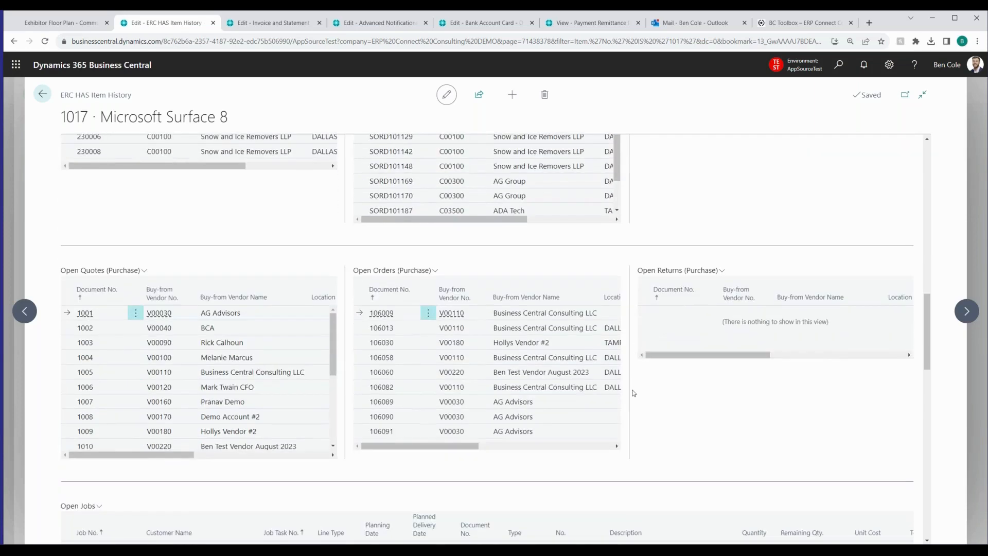
Review the item's open jobs and production orders, and examine the Inventory by Location chart, showing quantities for individual locations such as Tampa and Dallas
{"action": "scroll", "coordinate": [633, 393], "scroll_direction": "down", "scroll_amount": 2}
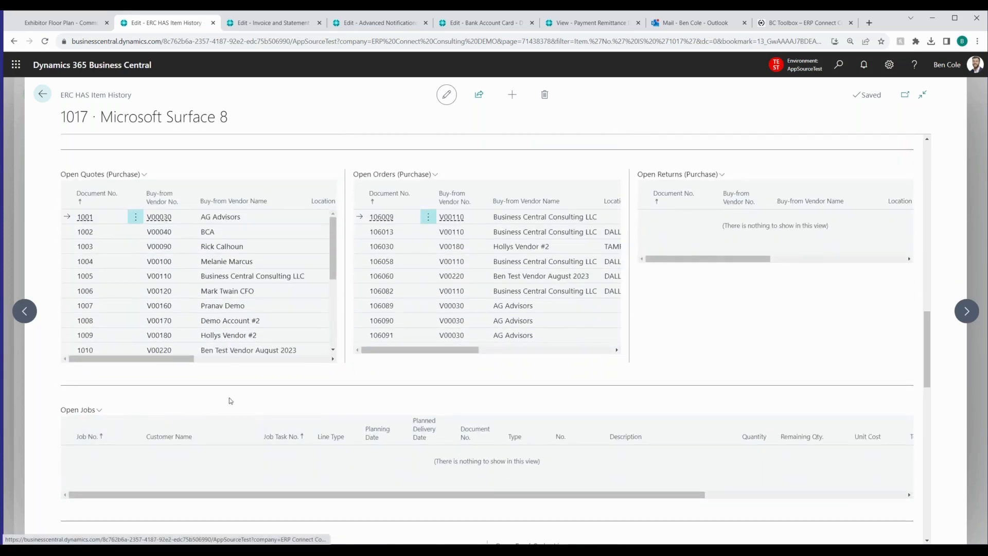
{"action": "scroll", "coordinate": [368, 307], "scroll_direction": "down", "scroll_amount": 2}
{"action": "scroll", "coordinate": [273, 452], "scroll_direction": "down", "scroll_amount": 2}
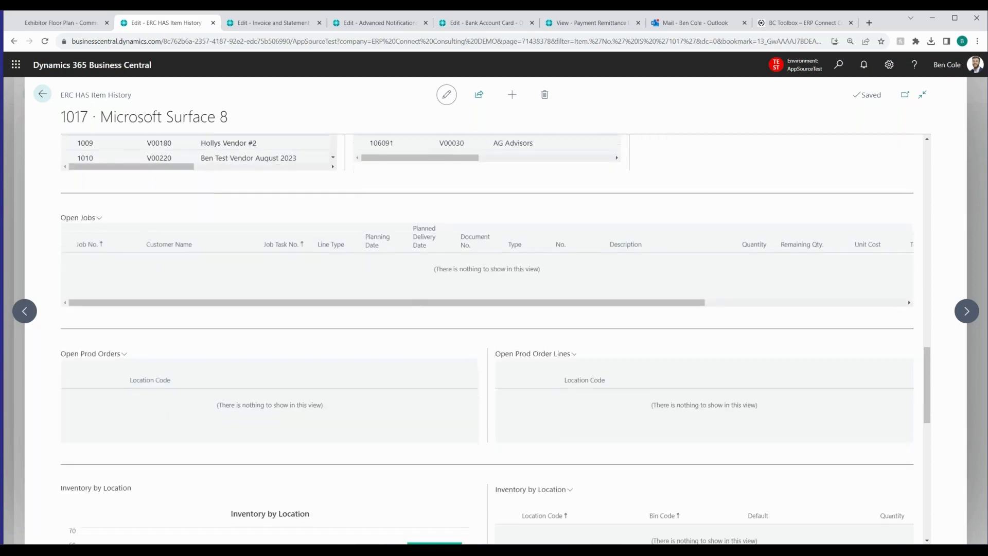
{"action": "scroll", "coordinate": [291, 383], "scroll_direction": "down", "scroll_amount": 1}
{"action": "scroll", "coordinate": [290, 384], "scroll_direction": "down", "scroll_amount": 3}
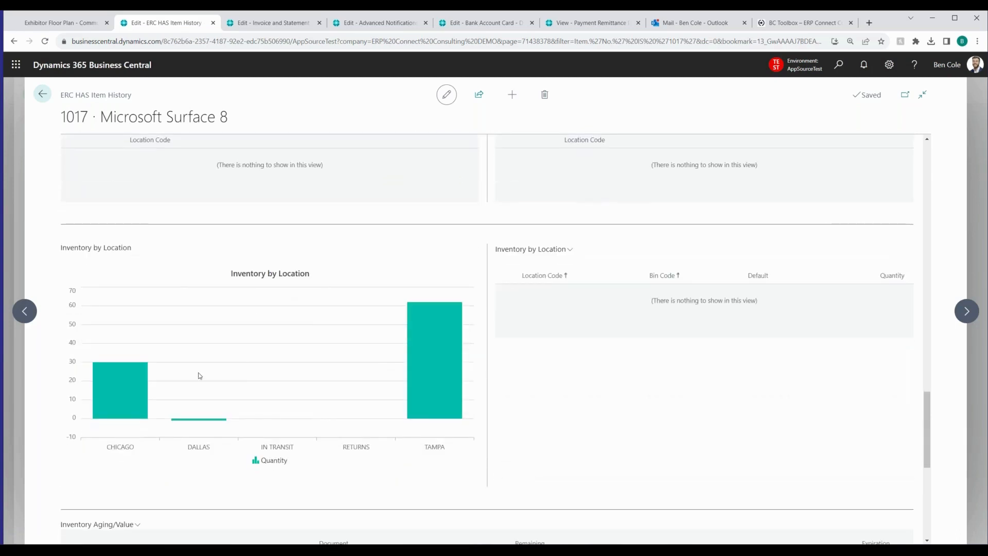
{"action": "mouse_move", "coordinate": [123, 465]}
{"action": "mouse_move", "coordinate": [442, 367]}
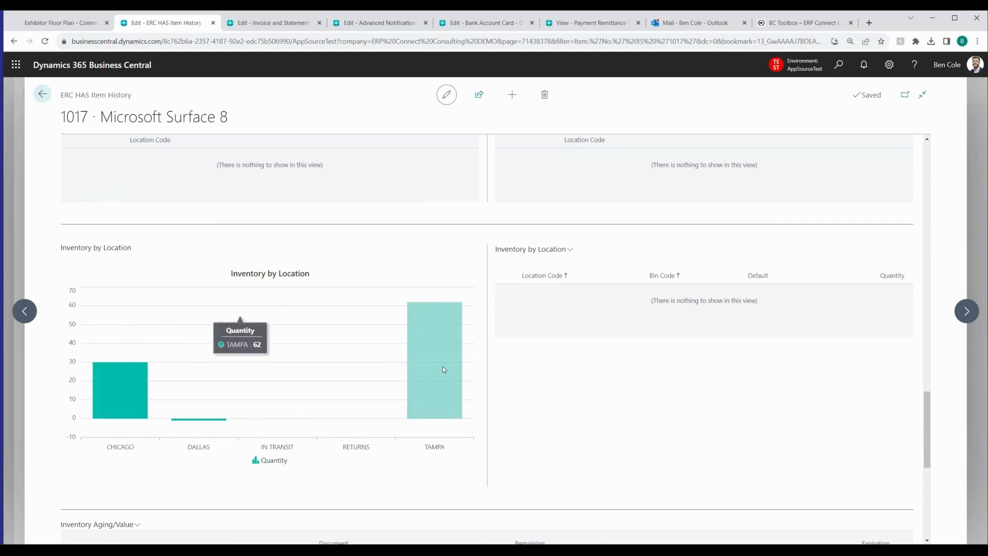
{"action": "mouse_move", "coordinate": [216, 422]}
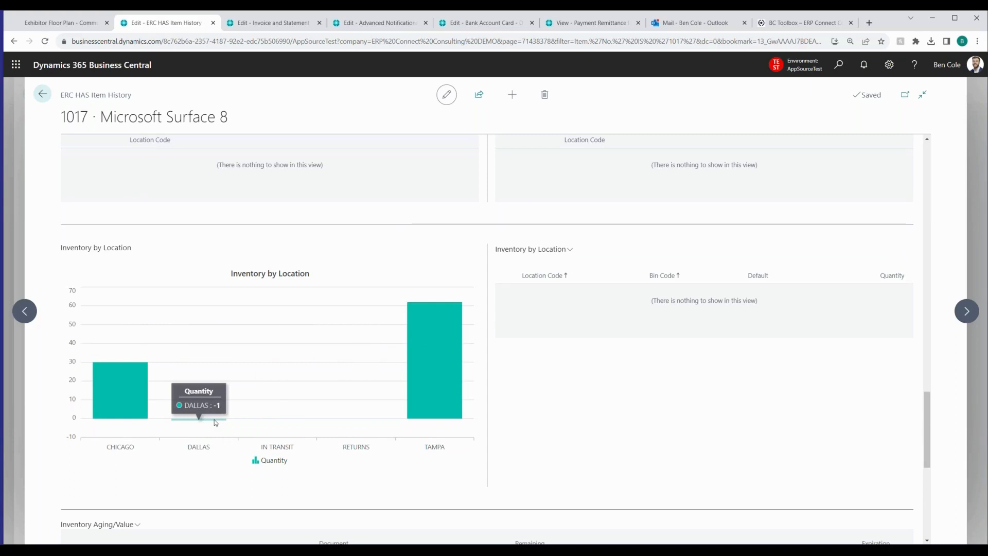
{"action": "mouse_move", "coordinate": [363, 423]}
{"action": "mouse_move", "coordinate": [433, 349]}
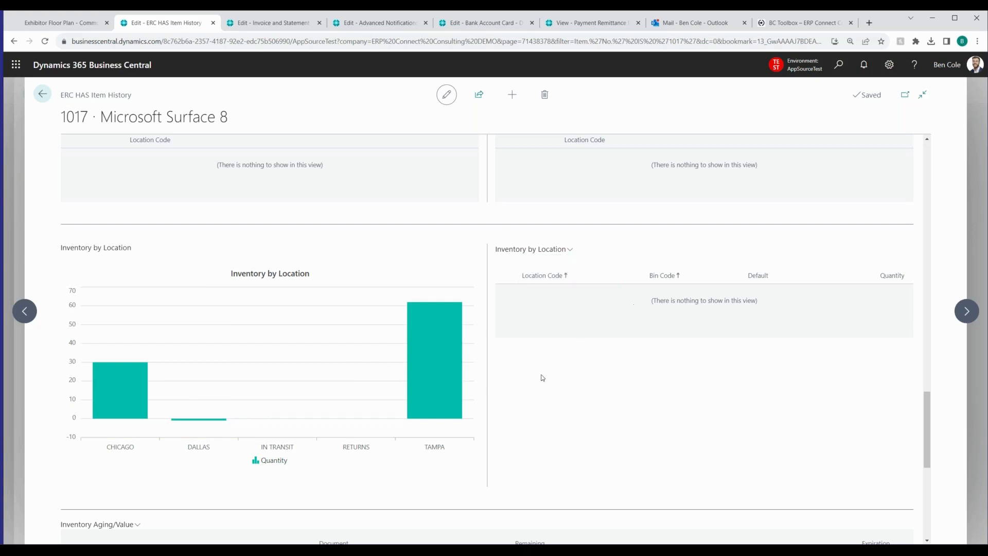
Review the item's Inventory Aging/Value entries from the earliest posting date, and examine the old and new description values in the Change Log
{"action": "scroll", "coordinate": [547, 330], "scroll_direction": "down", "scroll_amount": 2}
{"action": "scroll", "coordinate": [545, 319], "scroll_direction": "down", "scroll_amount": 2}
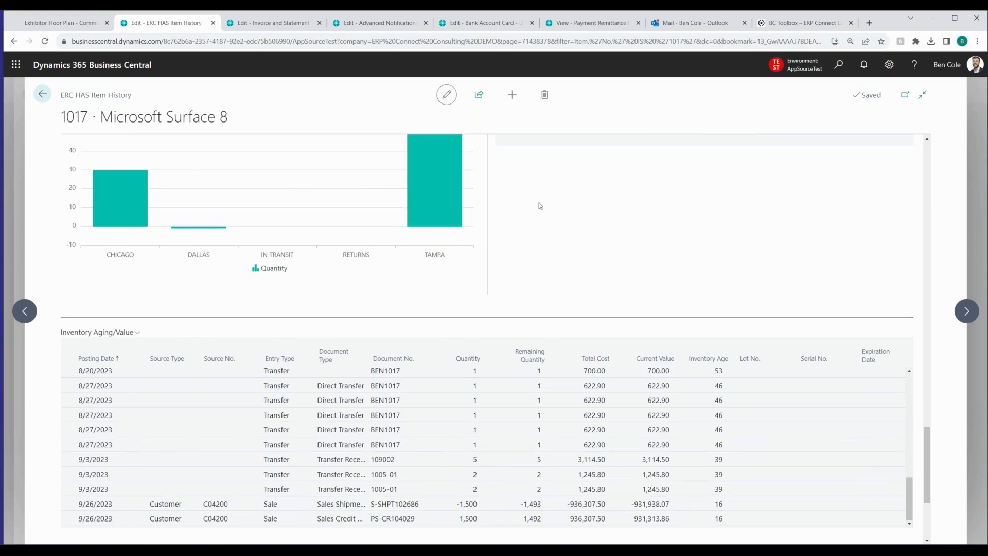
{"action": "scroll", "coordinate": [633, 216], "scroll_direction": "down", "scroll_amount": 2}
{"action": "scroll", "coordinate": [690, 183], "scroll_direction": "down", "scroll_amount": 1}
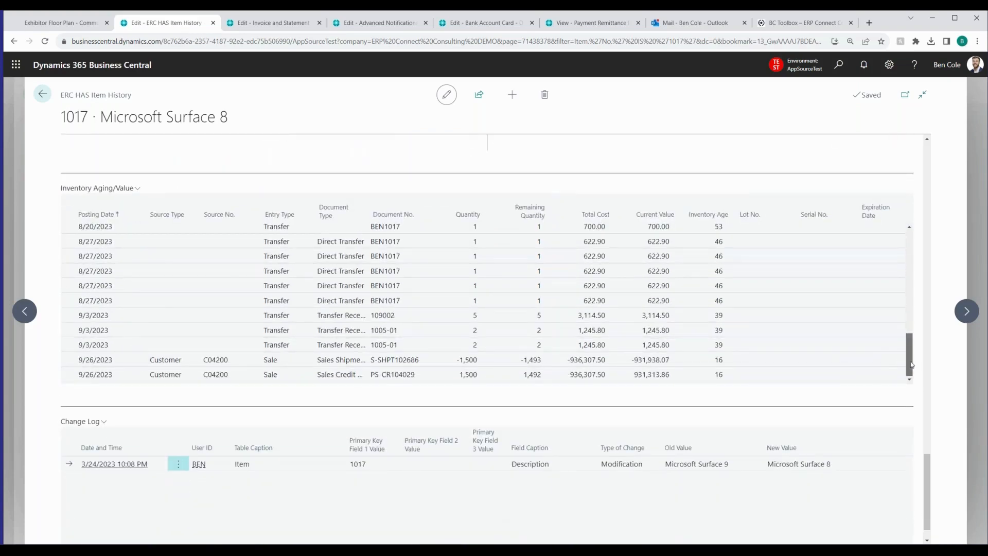
{"action": "left_click_drag", "start_coordinate": [910, 344], "coordinate": [907, 234]}
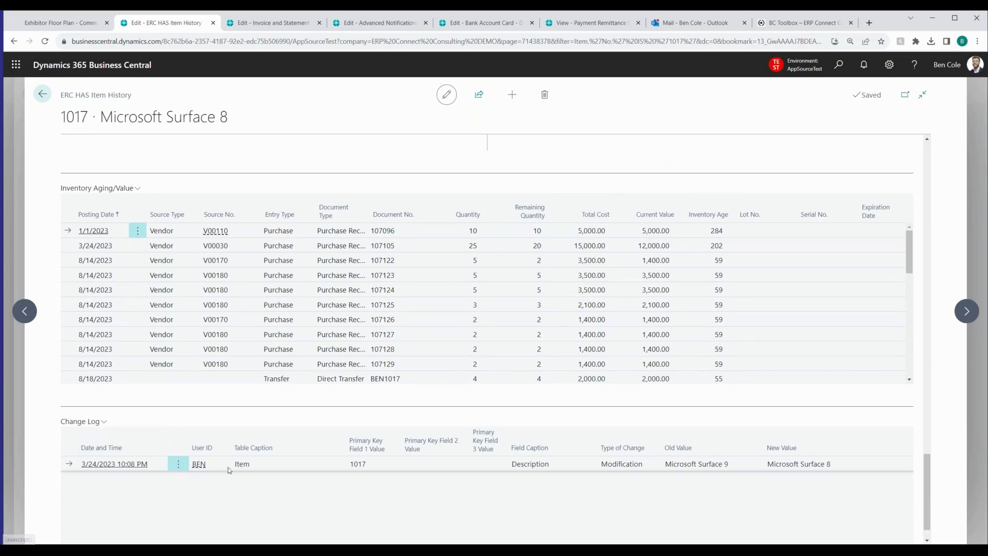
{"action": "left_click_drag", "start_coordinate": [666, 465], "coordinate": [832, 466]}
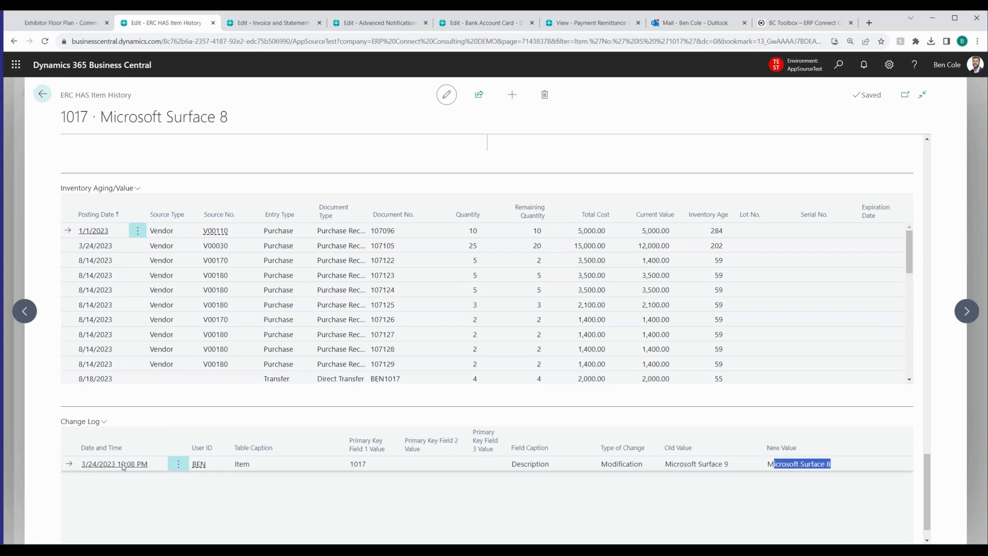
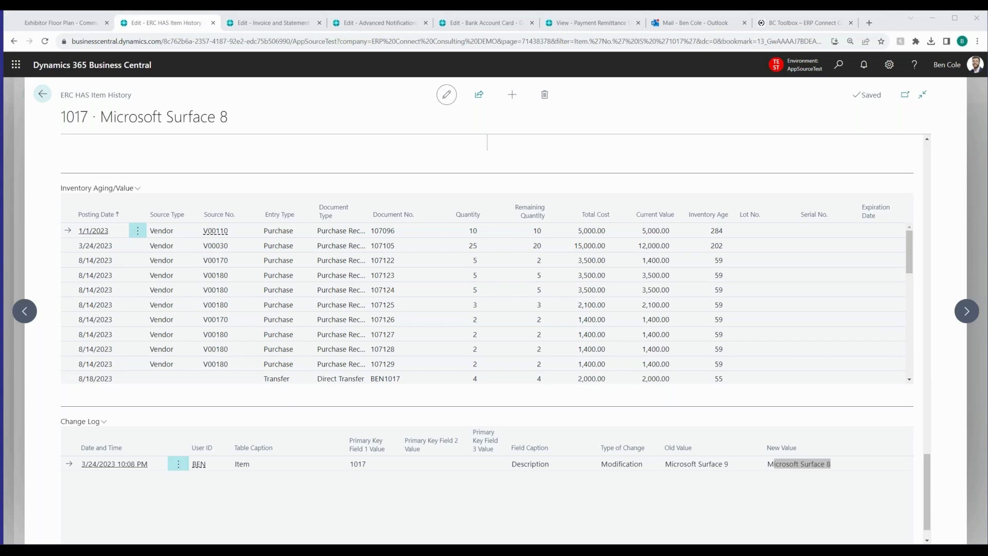
Switch to Microsoft AppSource in a new browser tab and open the Invoice and Statement Delivery listing from the ERP Connect Consulting results
{"action": "left_click", "coordinate": [869, 22]}
{"action": "left_click", "coordinate": [745, 59]}
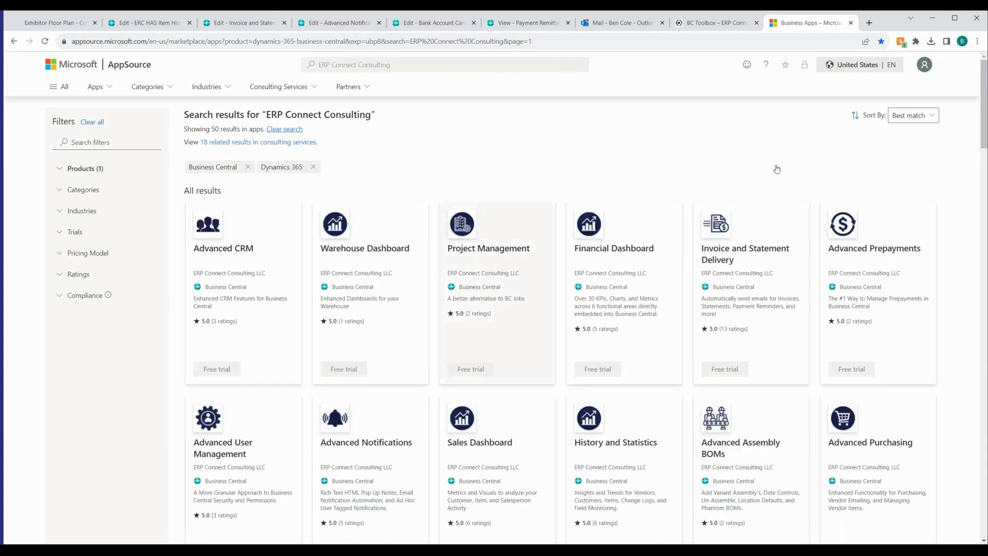
{"action": "left_click", "coordinate": [761, 273]}
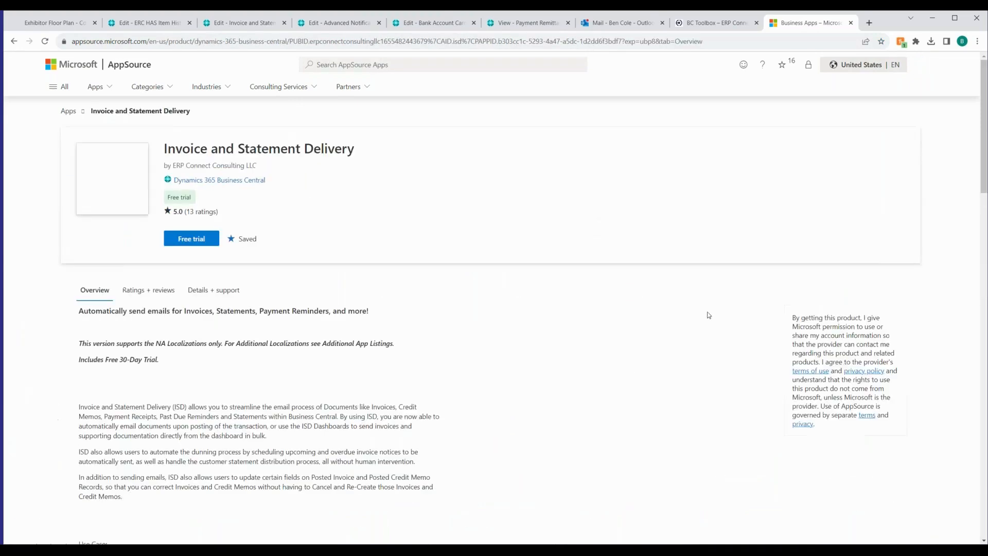
Read the listing's overview and At a glance media, highlighting the use cases from automatic invoice sending through overdue invoice emails
{"action": "scroll", "coordinate": [152, 323], "scroll_direction": "down", "scroll_amount": 2}
{"action": "scroll", "coordinate": [162, 365], "scroll_direction": "down", "scroll_amount": 7}
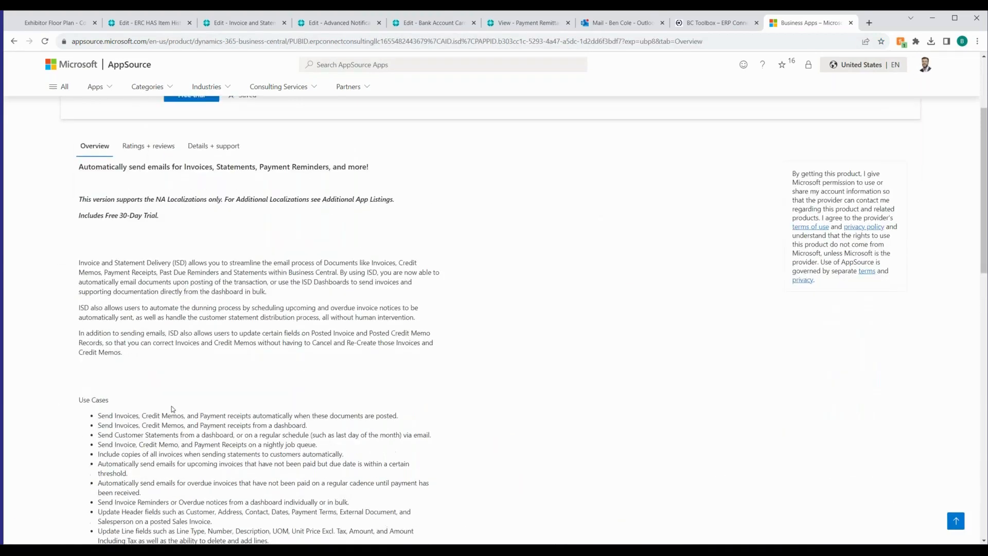
{"action": "scroll", "coordinate": [595, 395], "scroll_direction": "down", "scroll_amount": 2}
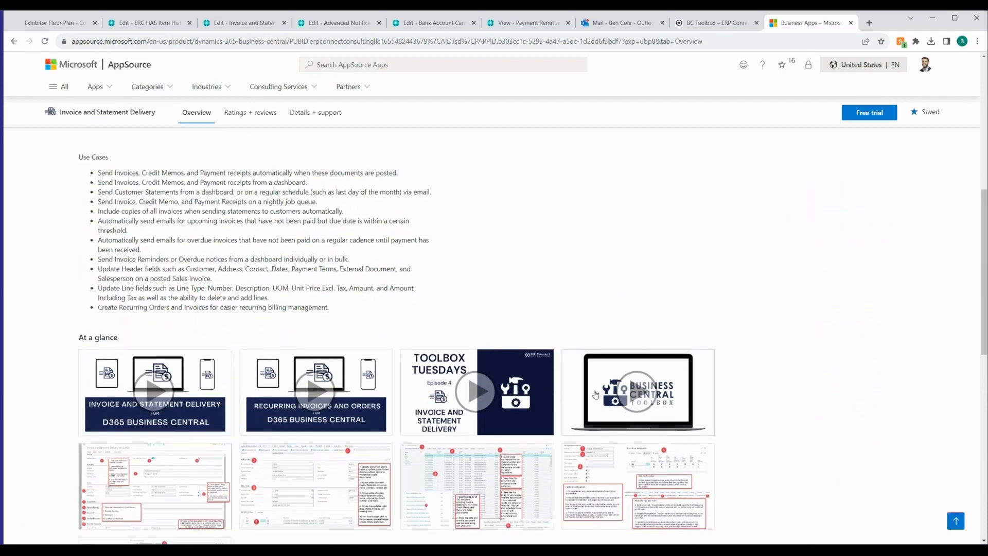
{"action": "scroll", "coordinate": [359, 408], "scroll_direction": "up", "scroll_amount": 6}
{"action": "left_click_drag", "start_coordinate": [98, 367], "coordinate": [105, 368]}
{"action": "left_click_drag", "start_coordinate": [148, 392], "coordinate": [157, 446]}
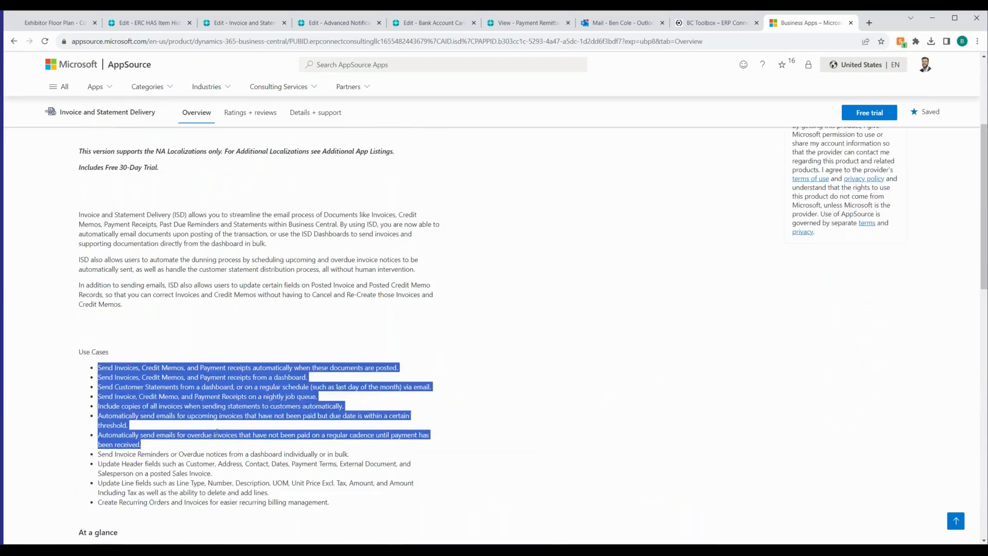
Review the marketplace ratings and customer reviews of Invoice and Statement Delivery
{"action": "scroll", "coordinate": [159, 411], "scroll_direction": "up", "scroll_amount": 4}
{"action": "left_click", "coordinate": [159, 297]}
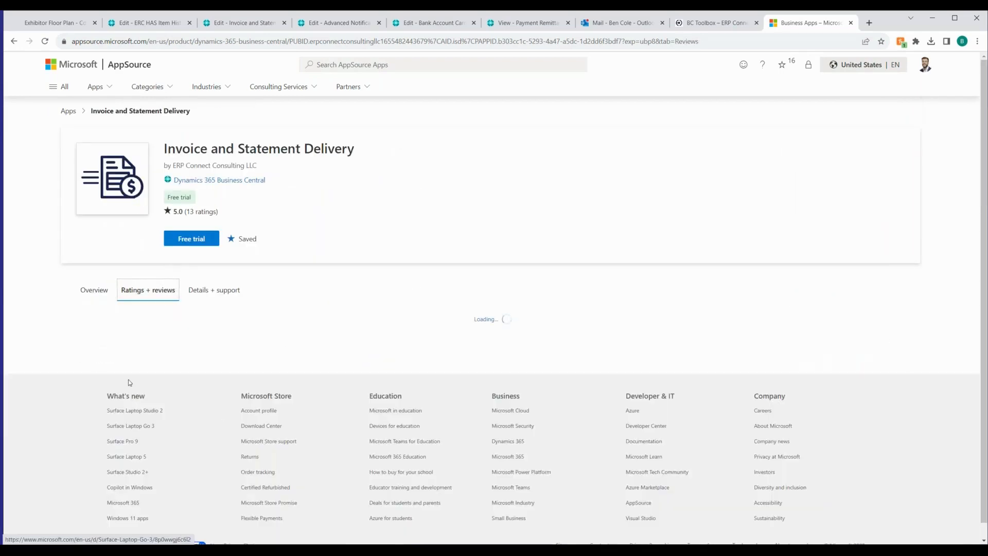
{"action": "scroll", "coordinate": [291, 359], "scroll_direction": "down", "scroll_amount": 1}
{"action": "scroll", "coordinate": [292, 360], "scroll_direction": "down", "scroll_amount": 5}
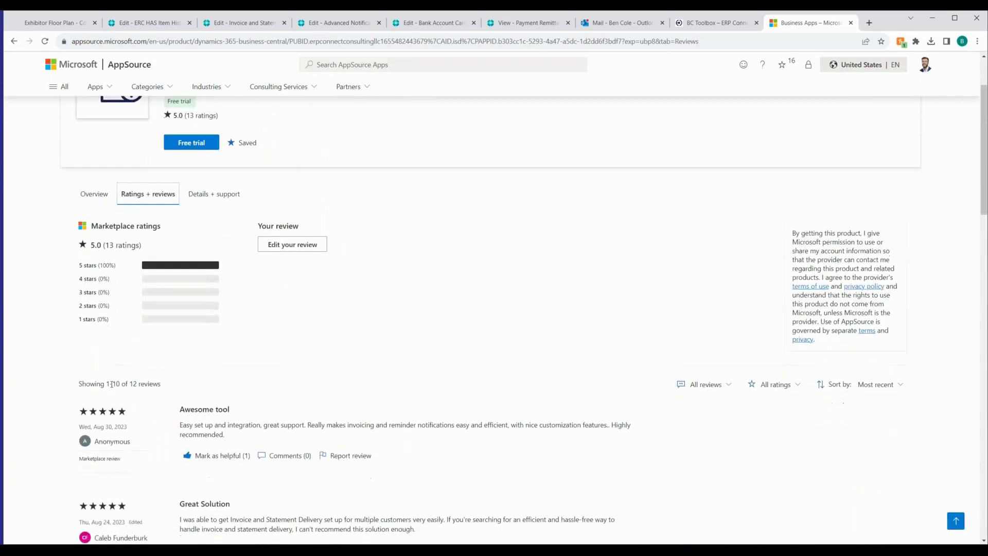
{"action": "scroll", "coordinate": [249, 355], "scroll_direction": "up", "scroll_amount": 3}
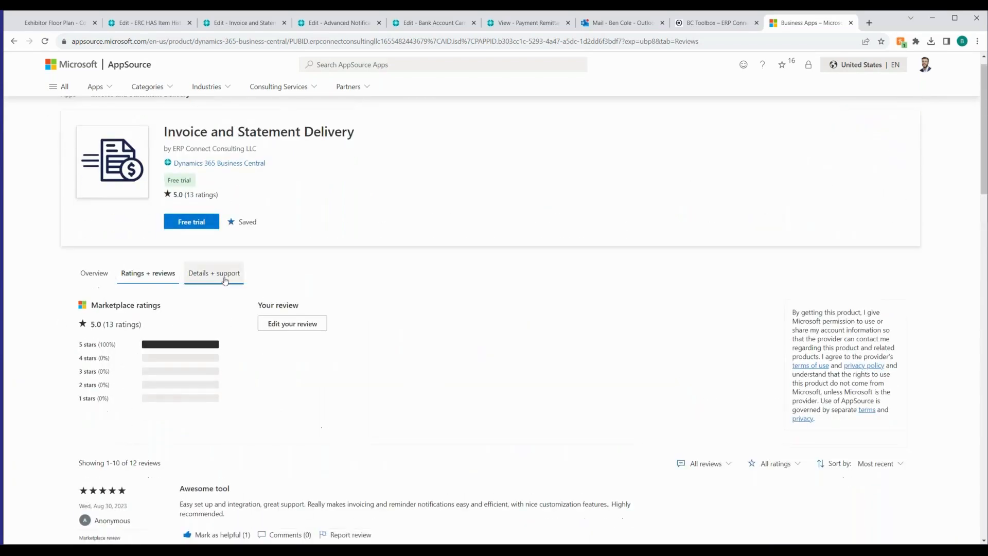
Open the Invoice and Statement Delivery Setup and User Guide from the listing's support details and read as far as the Permissions section
{"action": "left_click", "coordinate": [213, 273]}
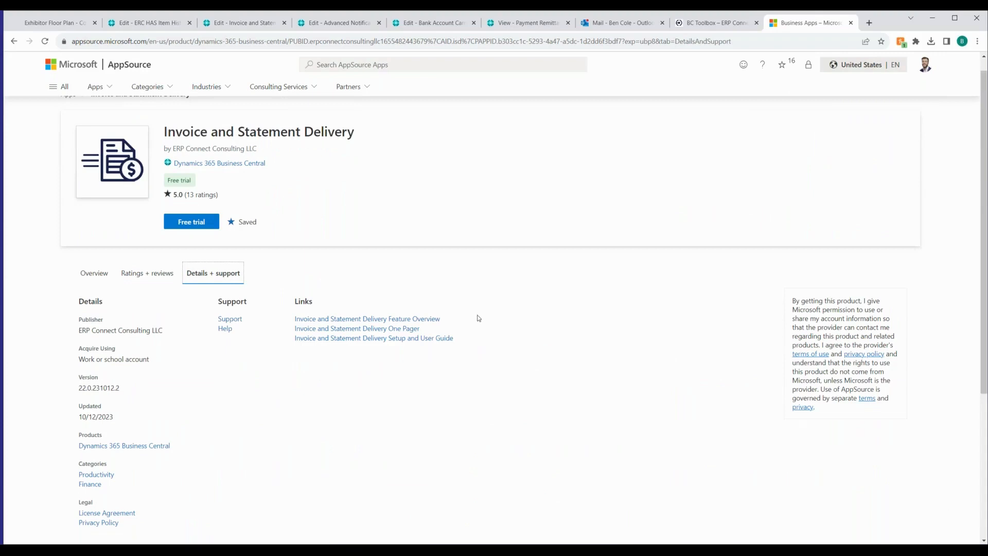
{"action": "left_click", "coordinate": [420, 338]}
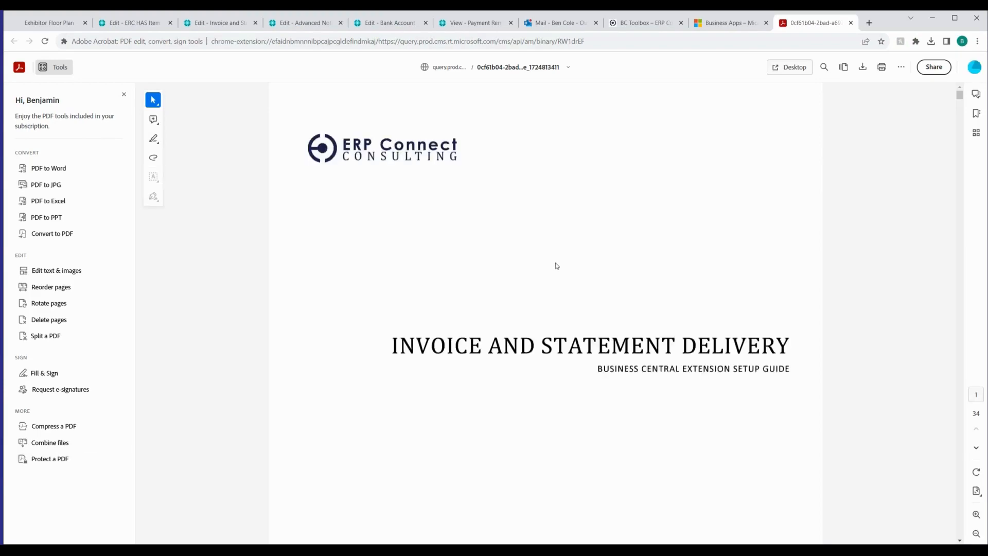
{"action": "scroll", "coordinate": [557, 265], "scroll_direction": "down", "scroll_amount": 9}
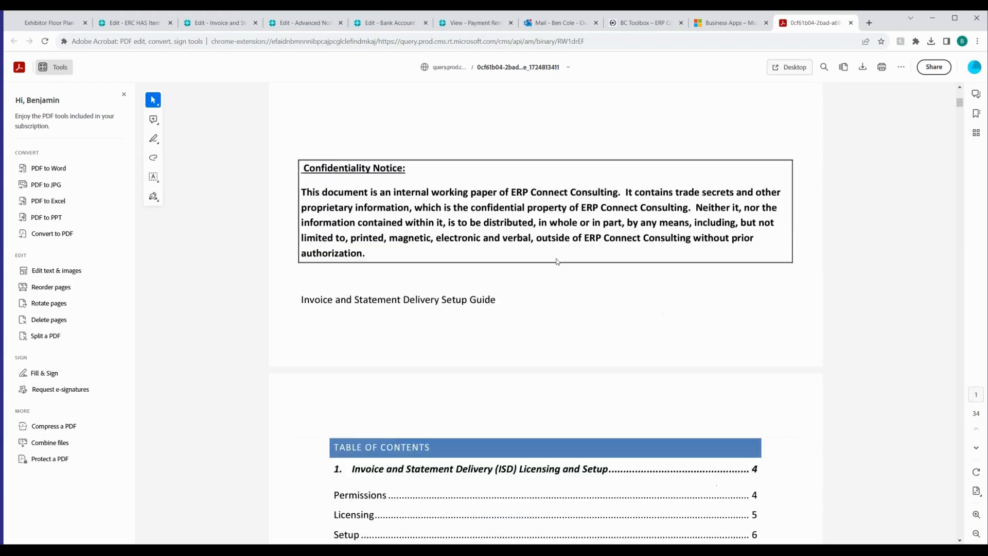
{"action": "scroll", "coordinate": [556, 259], "scroll_direction": "down", "scroll_amount": 15}
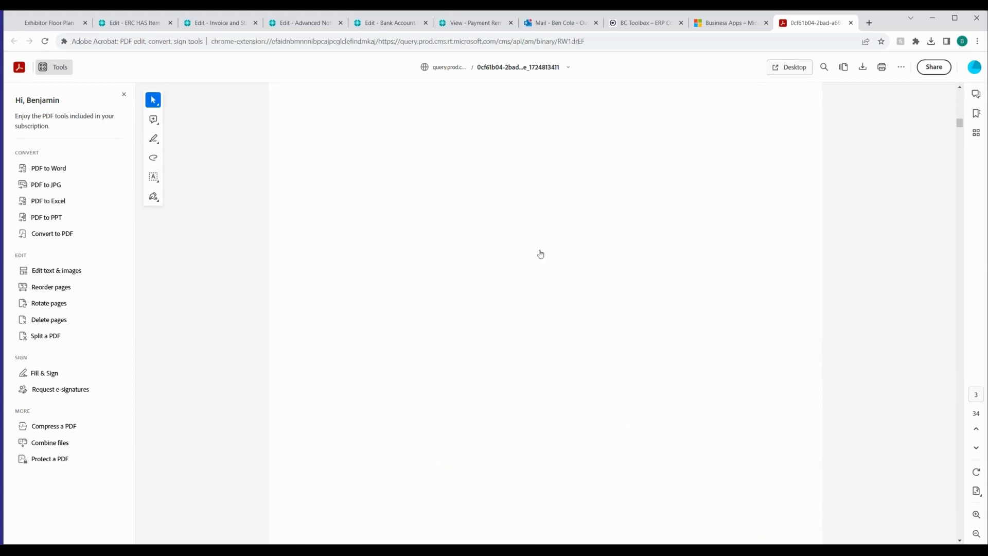
{"action": "scroll", "coordinate": [670, 282], "scroll_direction": "down", "scroll_amount": 5}
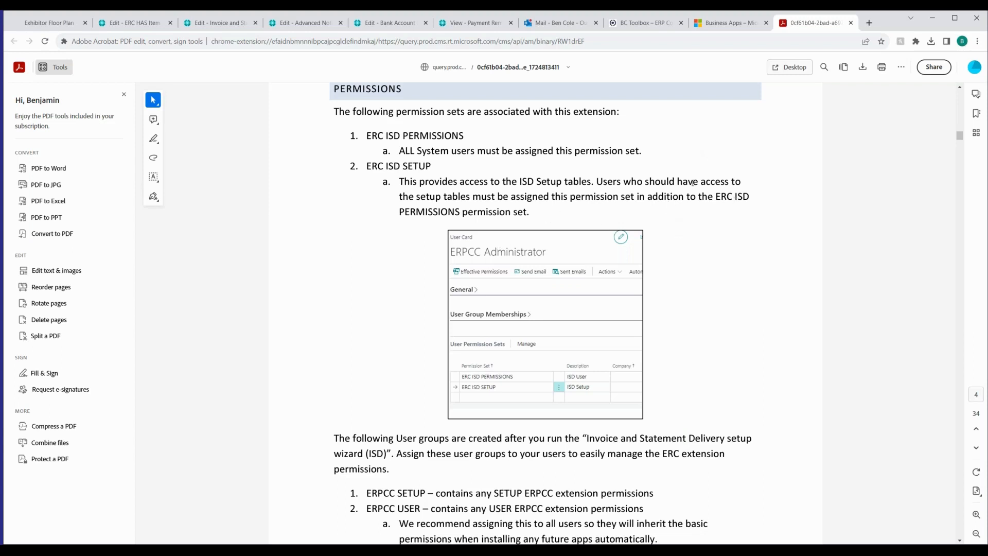
Switch back to Business Central, leave item 1017's history and card, and close that tab to reach the Invoice and Statement Delivery Setup page
{"action": "left_click", "coordinate": [731, 23]}
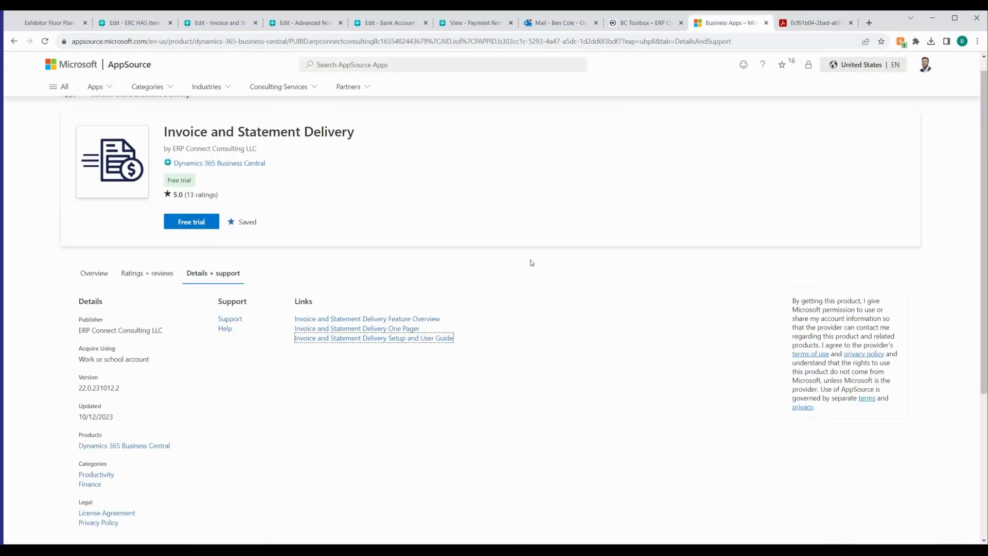
{"action": "left_click", "coordinate": [146, 24]}
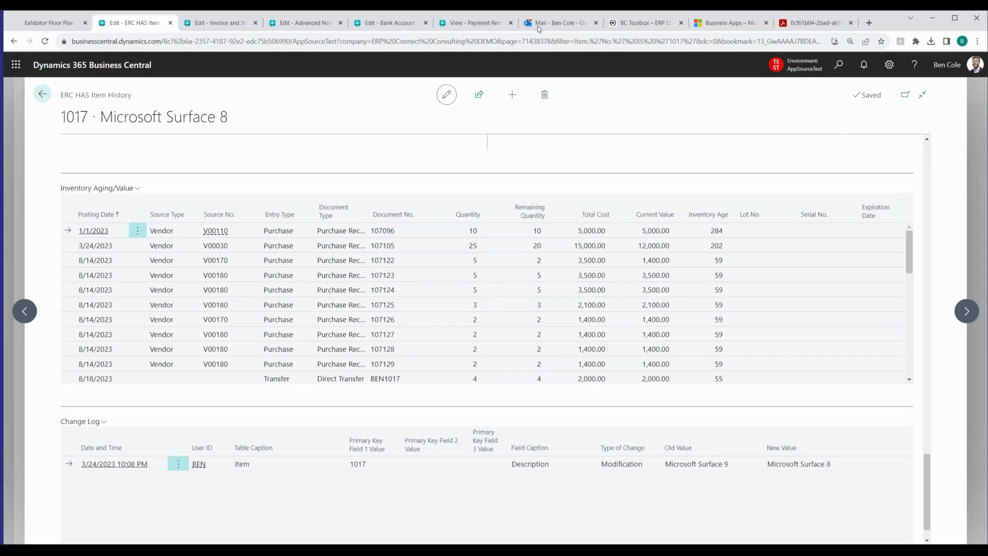
{"action": "key", "text": "alt+Left"}
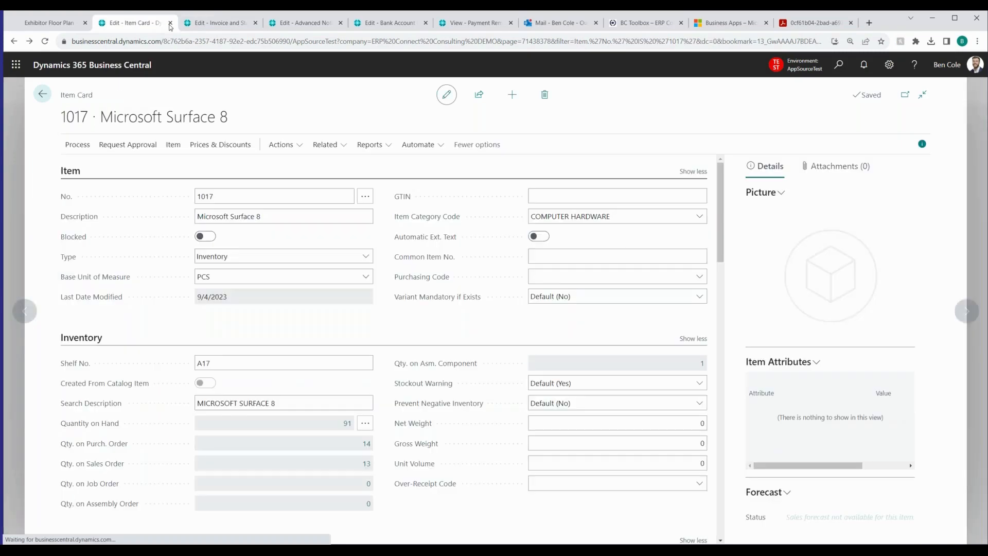
{"action": "left_click", "coordinate": [170, 23]}
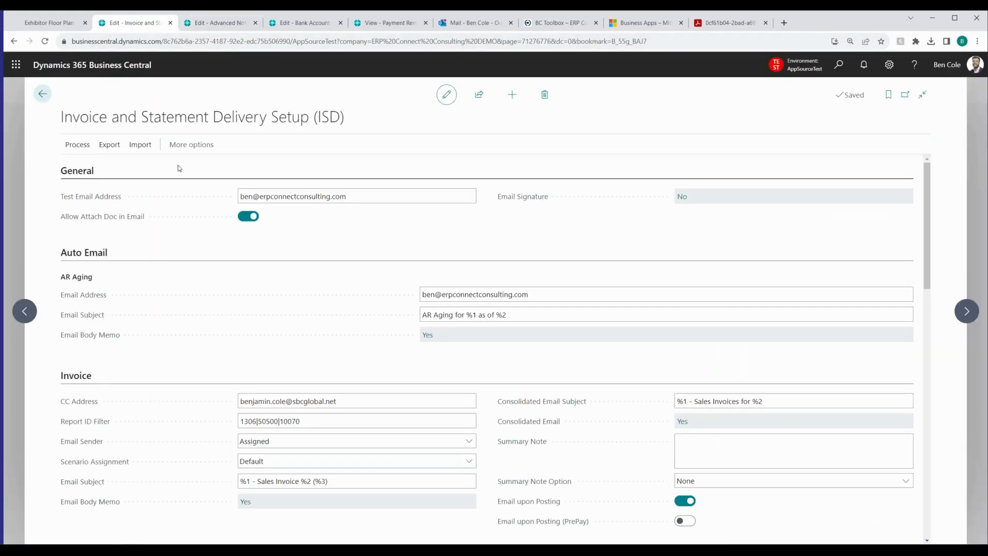
{"action": "left_click", "coordinate": [84, 148]}
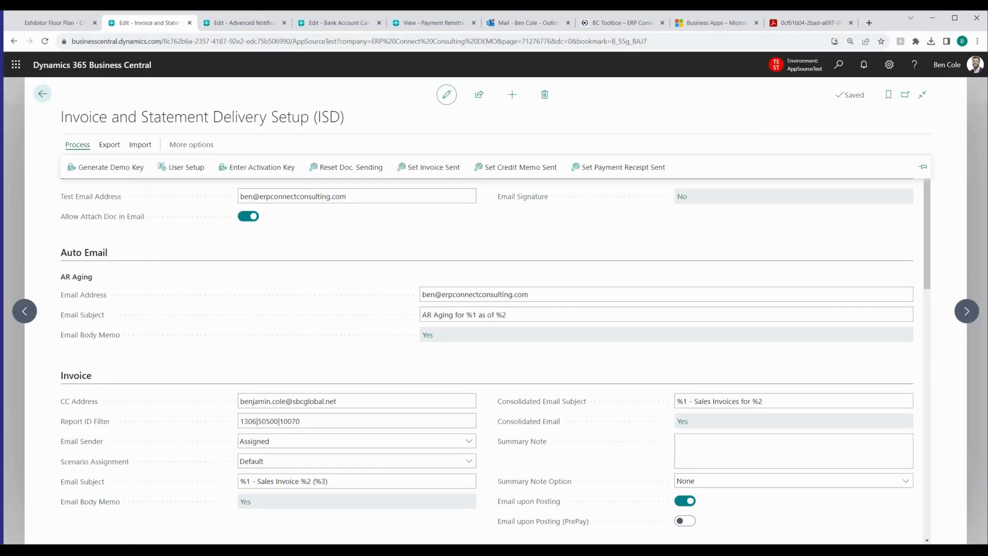
Check the activation key's expiration date on the Invoice and Statement Delivery Setup page and look over the available processing actions
{"action": "scroll", "coordinate": [305, 249], "scroll_direction": "down", "scroll_amount": 15}
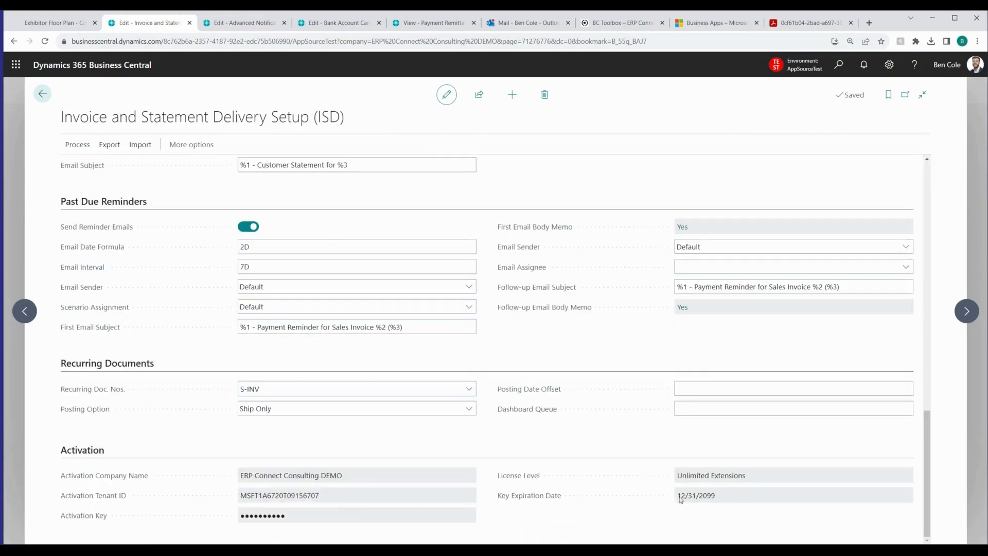
{"action": "left_click_drag", "start_coordinate": [678, 497], "coordinate": [721, 497]}
{"action": "left_click", "coordinate": [721, 498]}
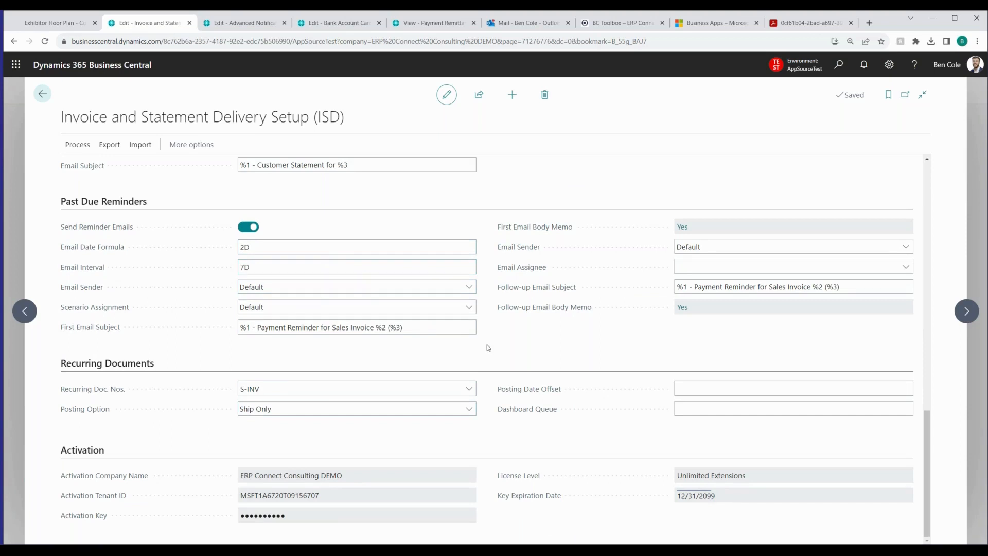
{"action": "left_click", "coordinate": [77, 144]}
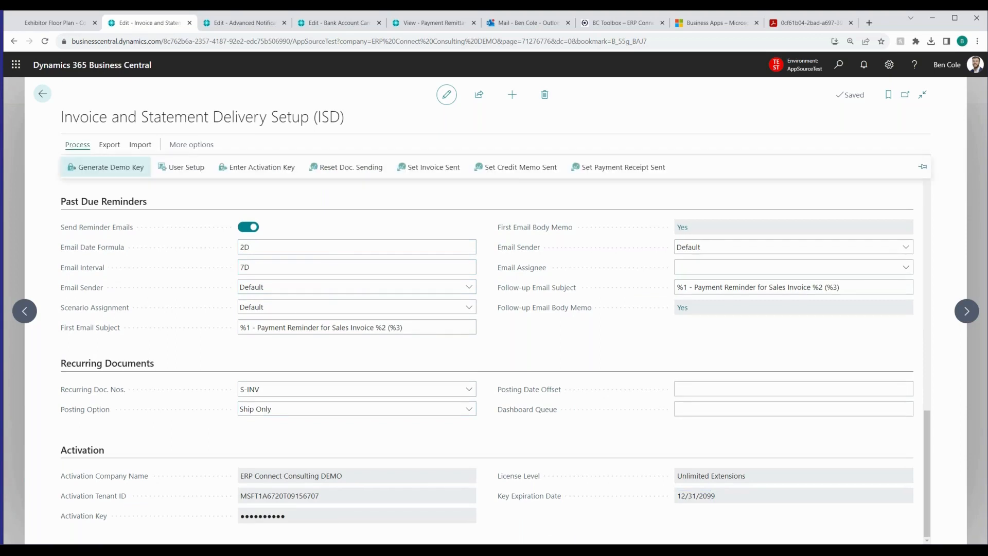
{"action": "left_click", "coordinate": [208, 192]}
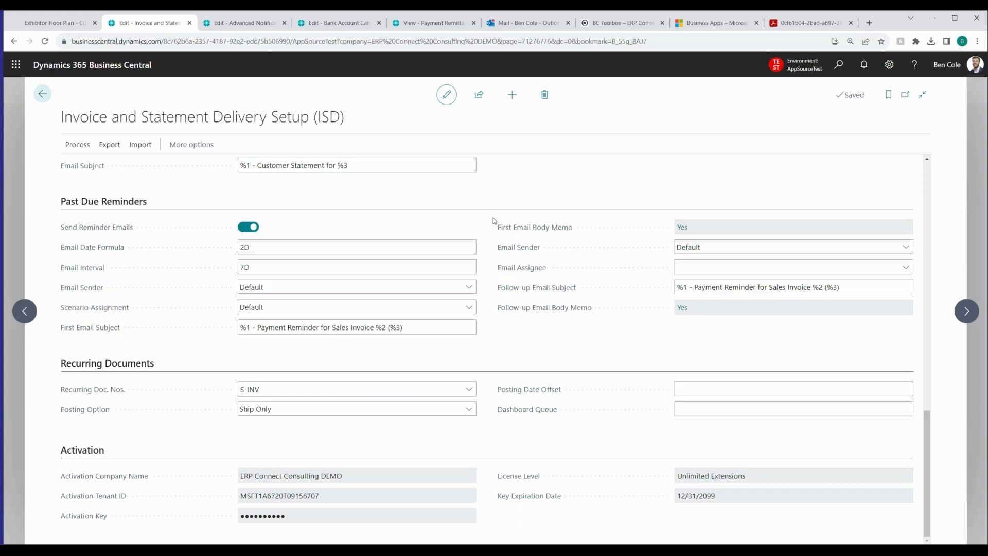
Review the General, Auto Email and Invoice settings, and view the invoice email body template before closing it
{"action": "left_click", "coordinate": [239, 328]}
{"action": "scroll", "coordinate": [483, 318], "scroll_direction": "up", "scroll_amount": 20}
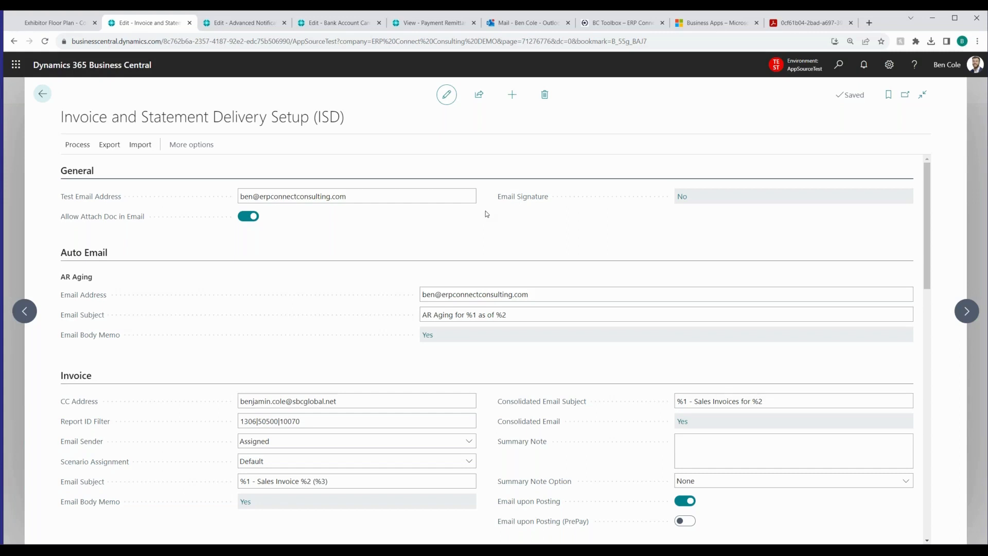
{"action": "scroll", "coordinate": [538, 442], "scroll_direction": "down", "scroll_amount": 1}
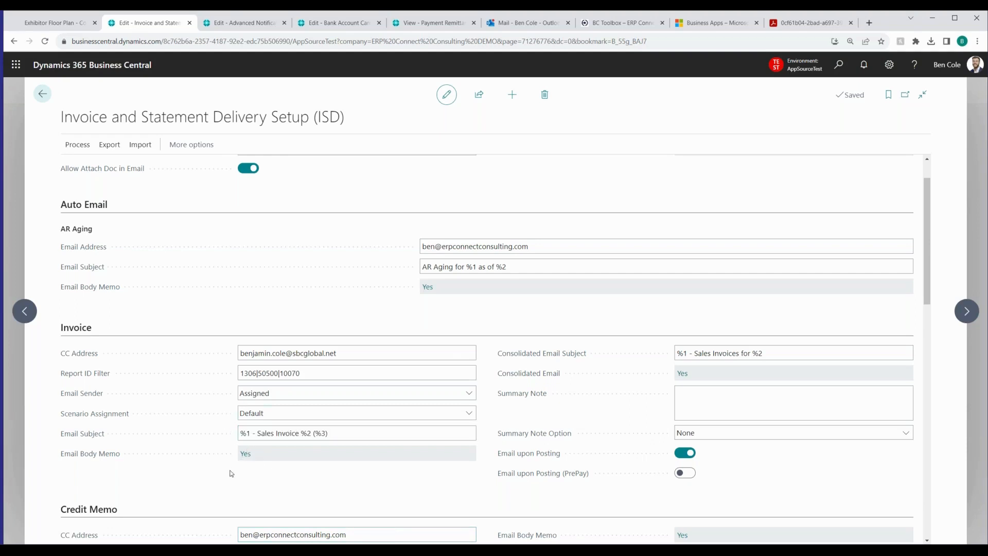
{"action": "left_click", "coordinate": [245, 454]}
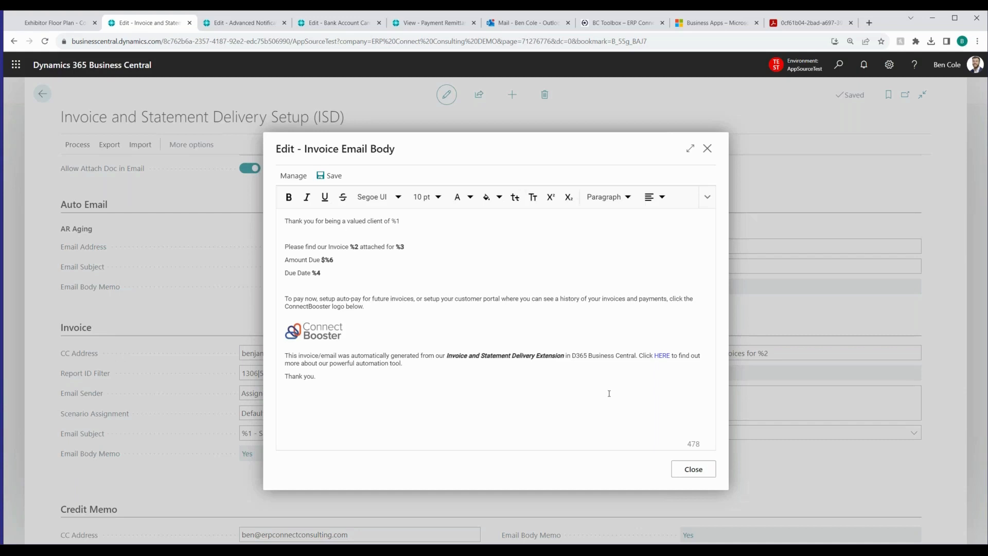
{"action": "left_click", "coordinate": [689, 469]}
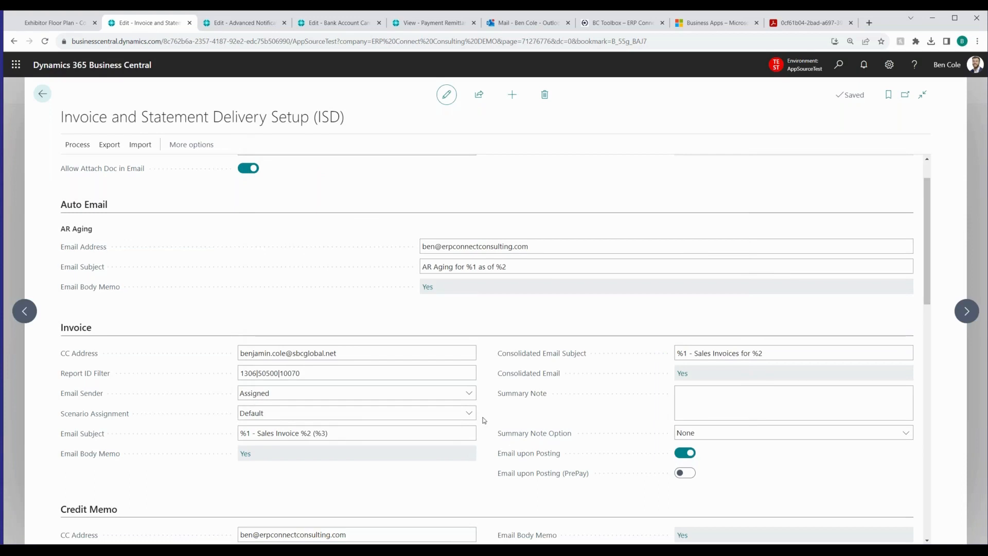
Search Business Central for "isd", expand the full list of matching pages, and open the Invoice Delivery Dashboard (ISD)
{"action": "left_click", "coordinate": [835, 67]}
{"action": "type", "text": "isd"}
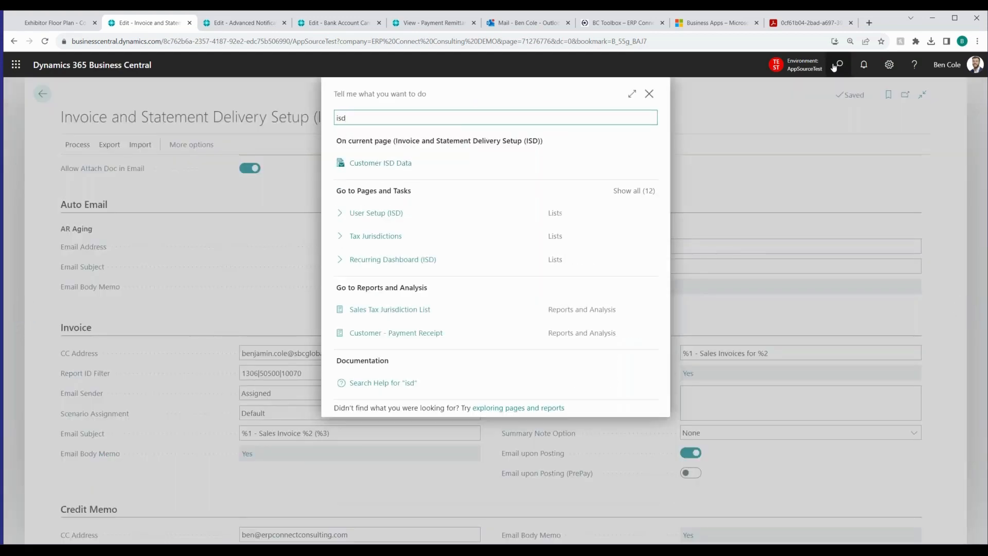
{"action": "key", "text": "Down"}
{"action": "key", "text": "Down"}
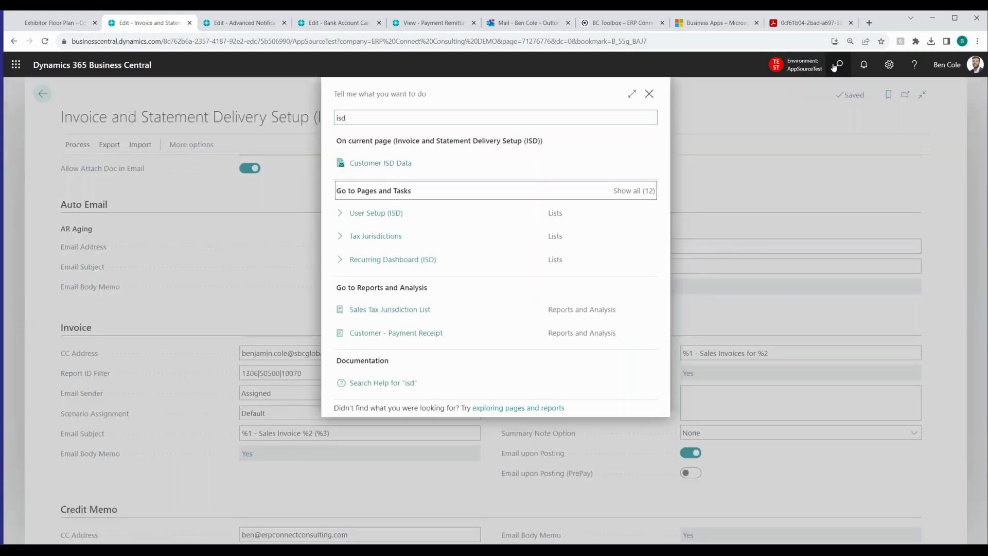
{"action": "key", "text": "Return"}
{"action": "key", "text": "Down"}
{"action": "key", "text": "Down"}
{"action": "key", "text": "Down"}
{"action": "key", "text": "Down"}
{"action": "key", "text": "Down"}
{"action": "key", "text": "Down"}
{"action": "key", "text": "Down"}
{"action": "key", "text": "Down"}
{"action": "key", "text": "Down"}
{"action": "key", "text": "Down"}
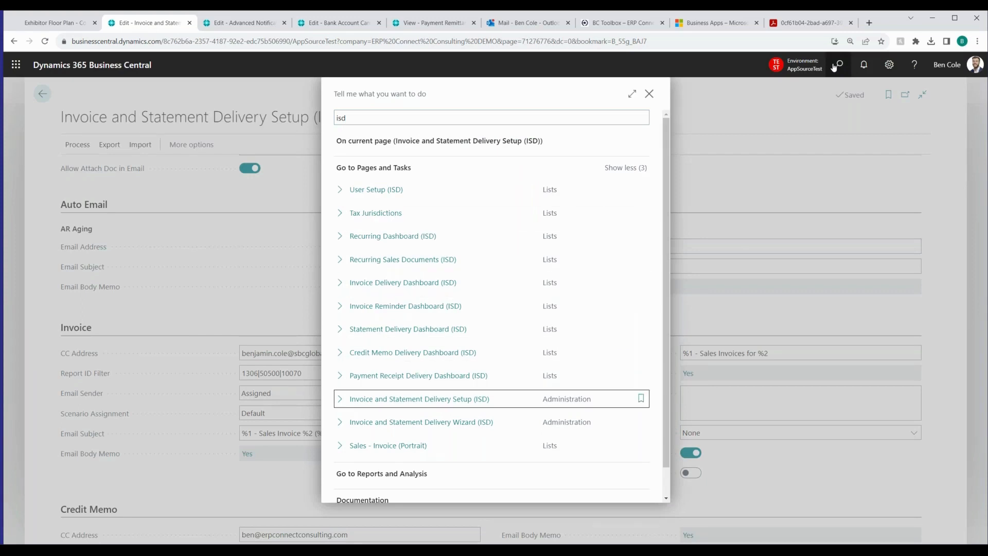
{"action": "key", "text": "Up"}
{"action": "key", "text": "Up"}
{"action": "key", "text": "Up"}
{"action": "key", "text": "Up"}
{"action": "key", "text": "Up"}
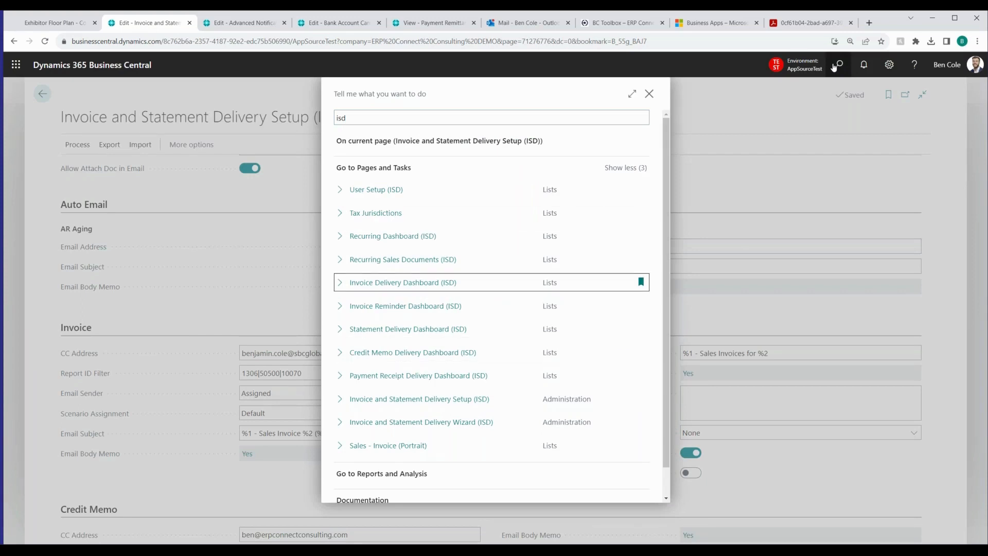
{"action": "key", "text": "Return"}
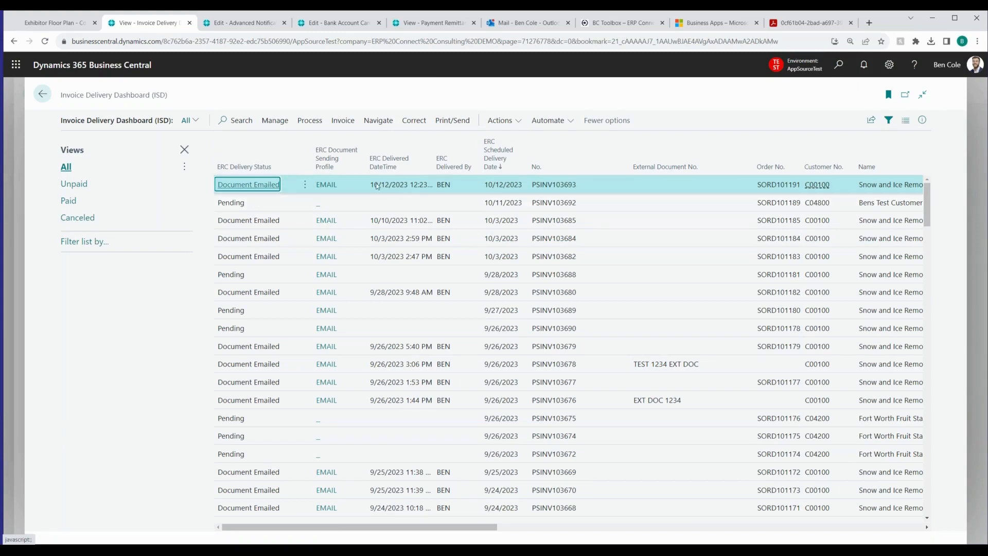
Examine the delivery details of invoice PSINV103693, view its posted sales invoice and lines, and return to the Invoice Delivery Dashboard
{"action": "left_click_drag", "start_coordinate": [375, 184], "coordinate": [462, 186]}
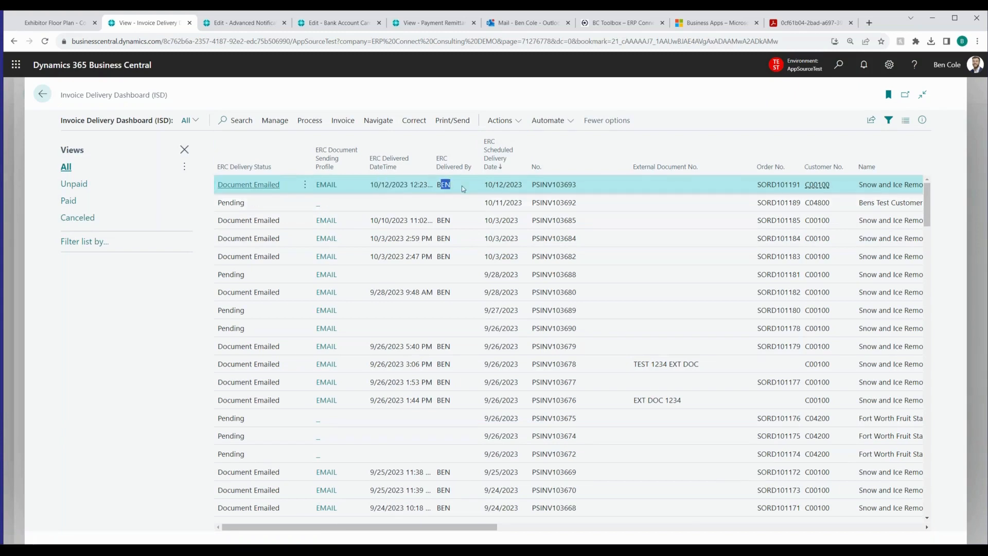
{"action": "left_click", "coordinate": [265, 185]}
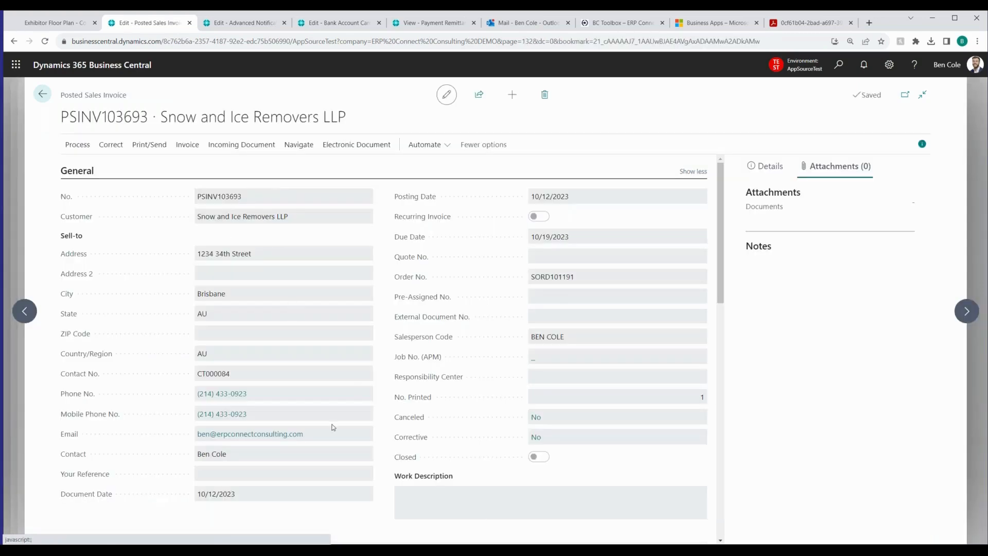
{"action": "scroll", "coordinate": [333, 427], "scroll_direction": "down", "scroll_amount": 8}
{"action": "scroll", "coordinate": [306, 243], "scroll_direction": "up", "scroll_amount": 2}
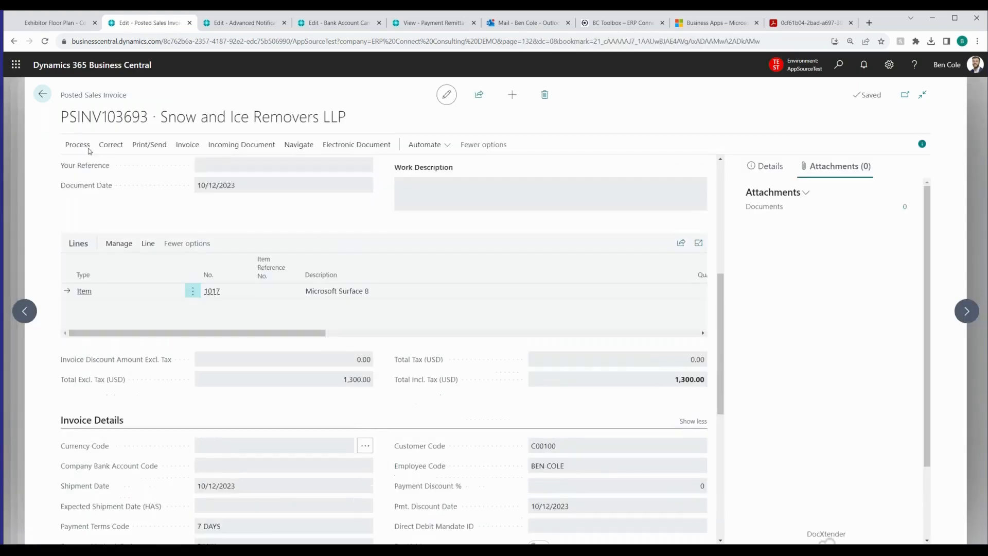
{"action": "left_click", "coordinate": [44, 101]}
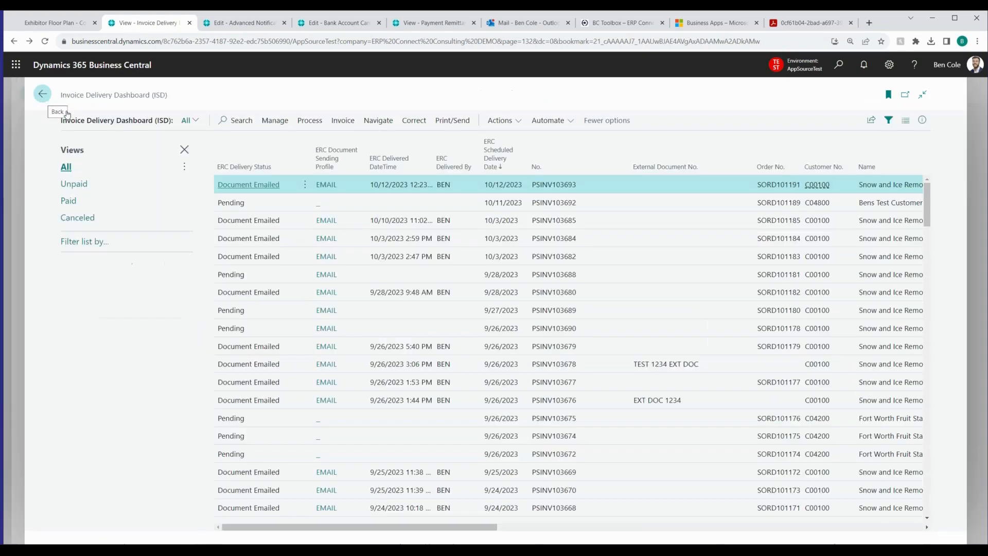
Select the first 13 invoices on the dashboard, check the Print/Send actions, and return to Invoice and Statement Delivery Setup
{"action": "left_click", "coordinate": [276, 401], "text": "shift"}
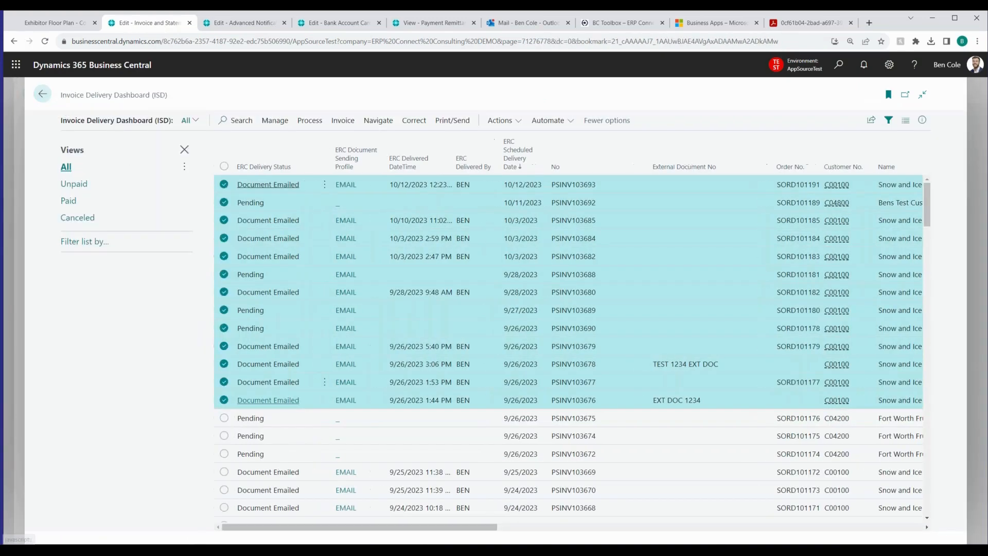
{"action": "left_click", "coordinate": [452, 120]}
{"action": "left_click", "coordinate": [45, 102]}
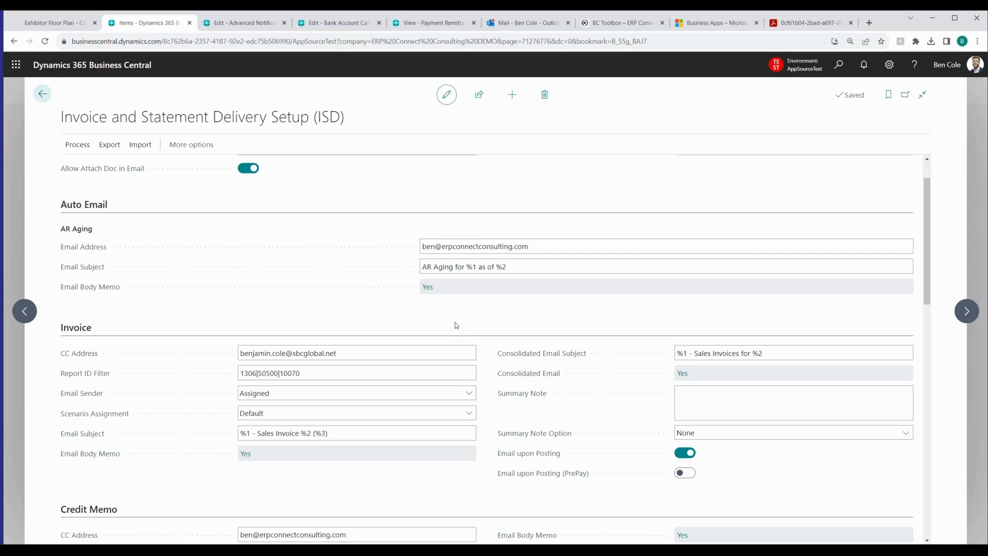
Review the Email Sender and Scenario Assignment options in the Invoice settings, leaving the selections as they are
{"action": "left_click", "coordinate": [402, 354]}
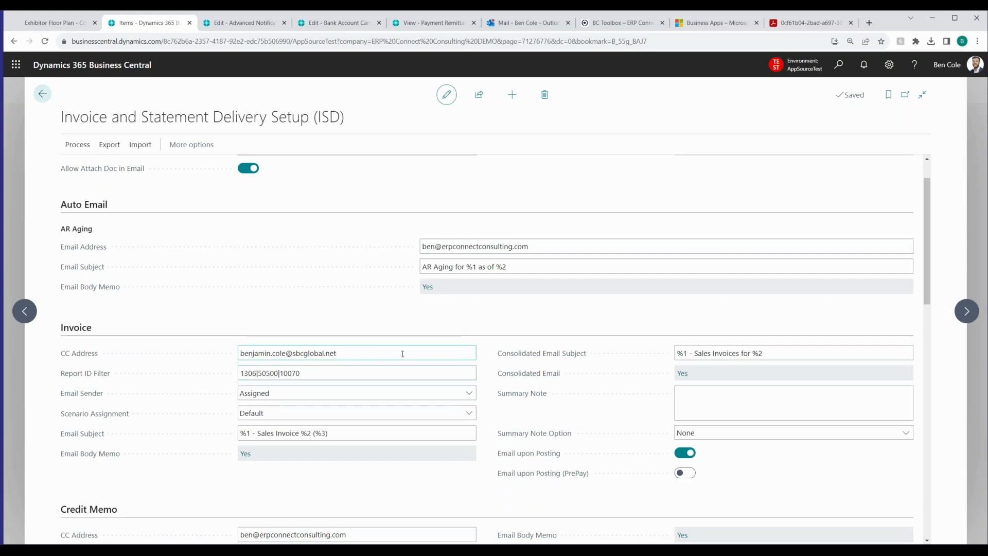
{"action": "left_click", "coordinate": [265, 396]}
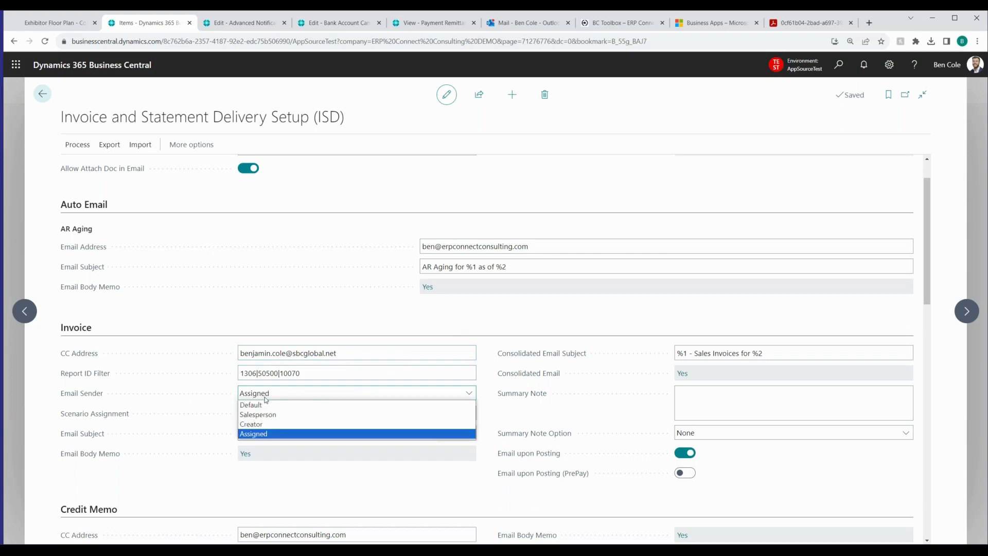
{"action": "left_click", "coordinate": [266, 396]}
{"action": "left_click", "coordinate": [273, 397]}
{"action": "left_click", "coordinate": [273, 396]}
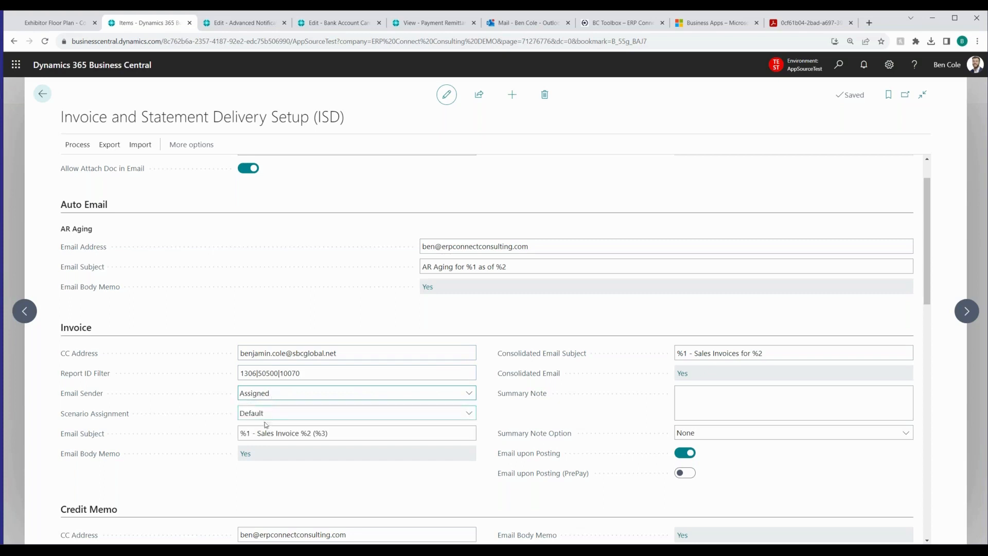
{"action": "left_click", "coordinate": [264, 414]}
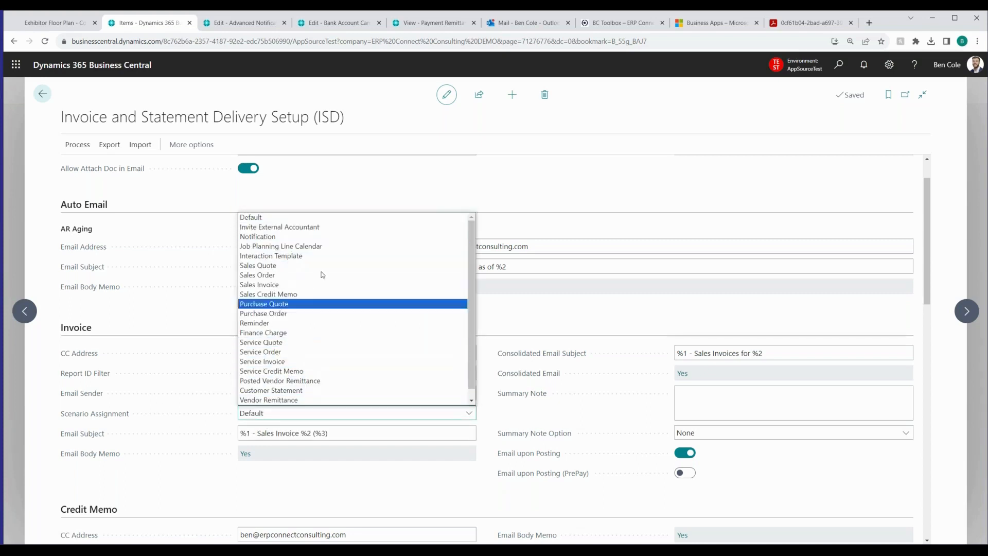
{"action": "left_click", "coordinate": [197, 354]}
{"action": "left_click", "coordinate": [269, 393]}
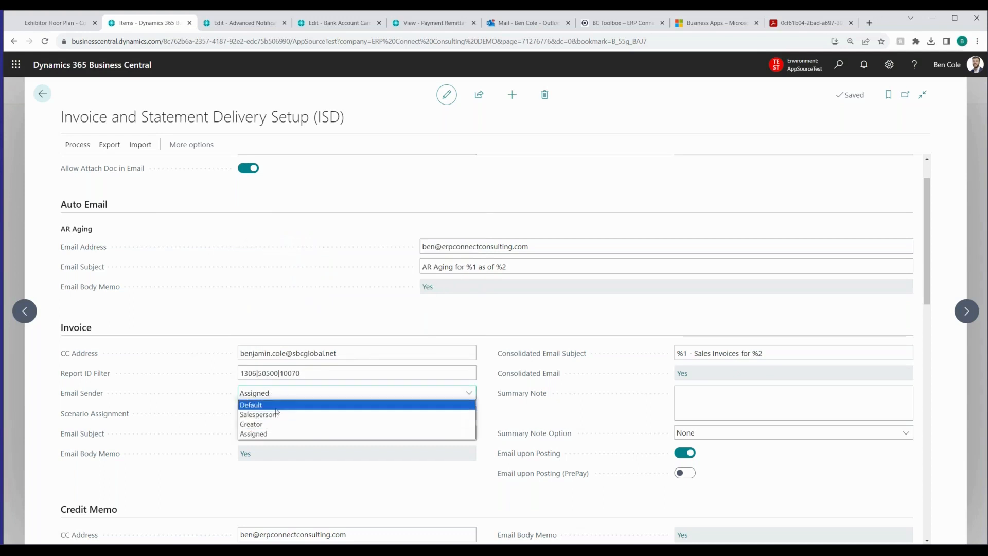
{"action": "left_click", "coordinate": [491, 359]}
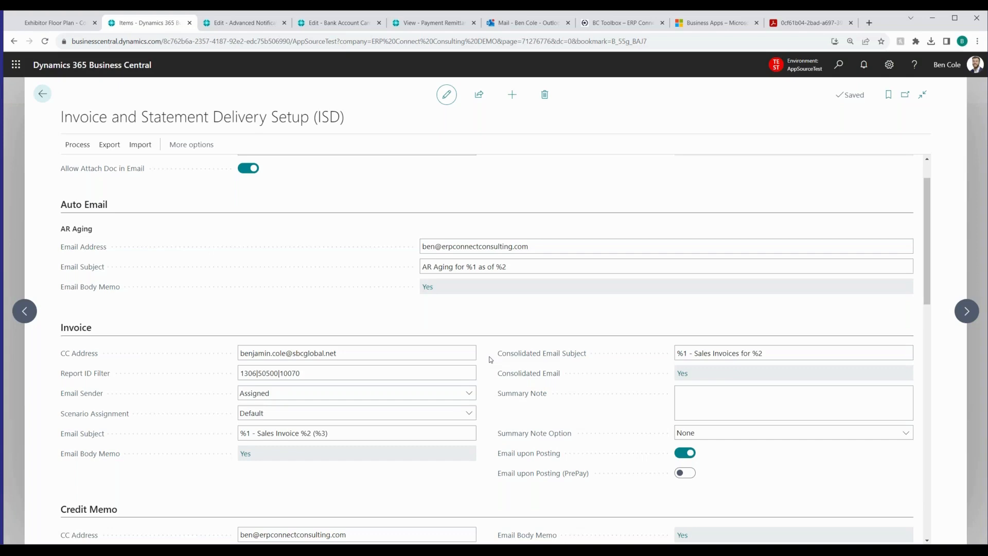
Look over the Credit Memo and Payment Receipt settings and view the Attachment Option choices for payment receipts
{"action": "scroll", "coordinate": [491, 359], "scroll_direction": "down", "scroll_amount": 3}
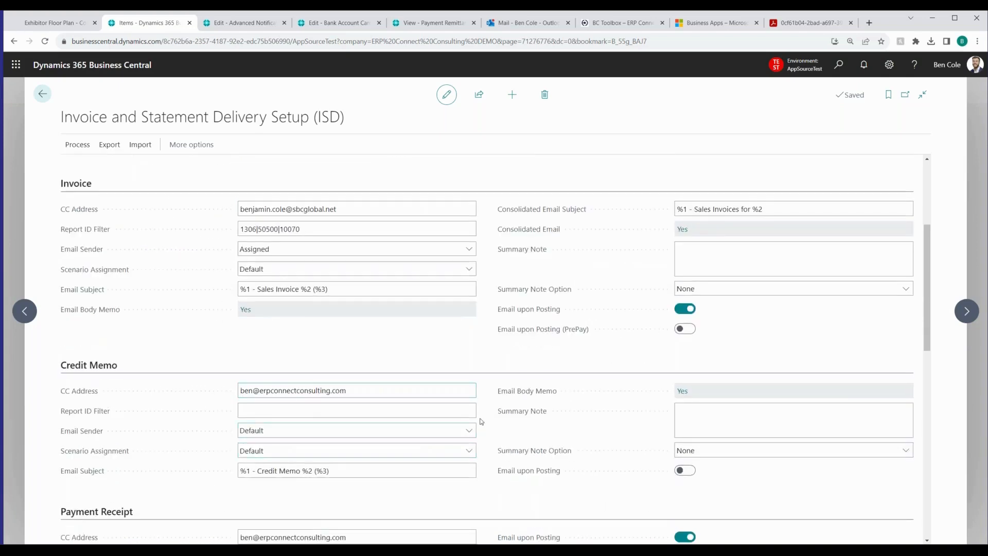
{"action": "scroll", "coordinate": [483, 422], "scroll_direction": "down", "scroll_amount": 2}
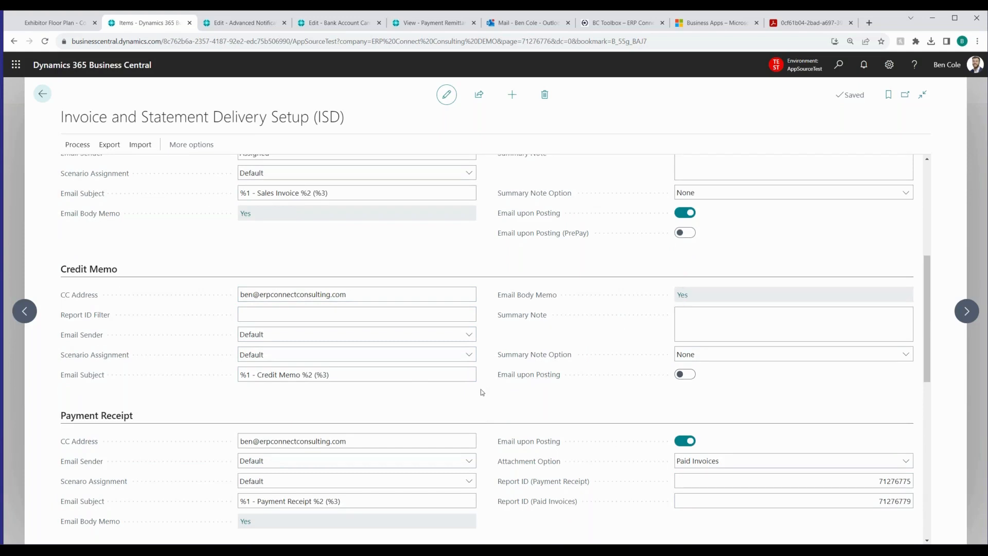
{"action": "scroll", "coordinate": [481, 389], "scroll_direction": "down", "scroll_amount": 1}
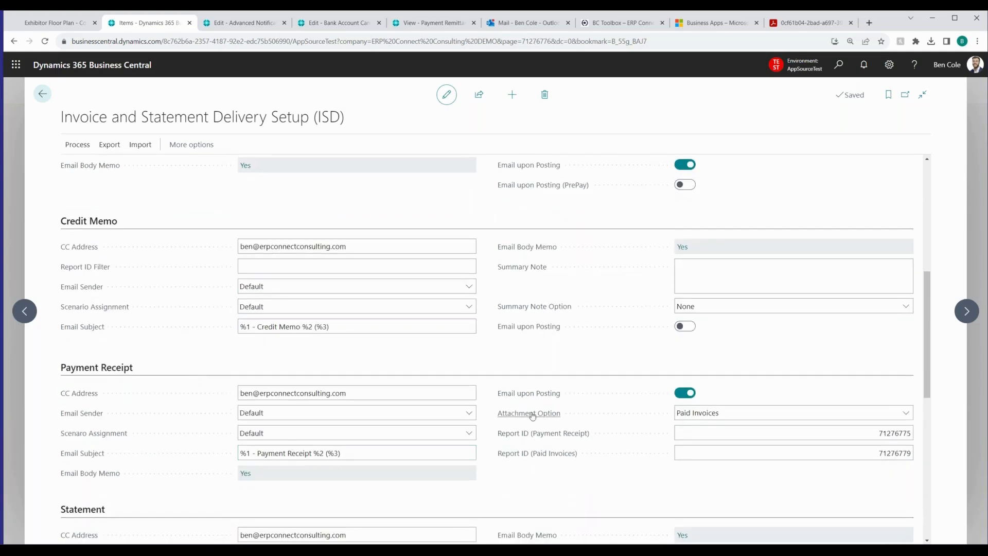
{"action": "scroll", "coordinate": [483, 385], "scroll_direction": "down", "scroll_amount": 1}
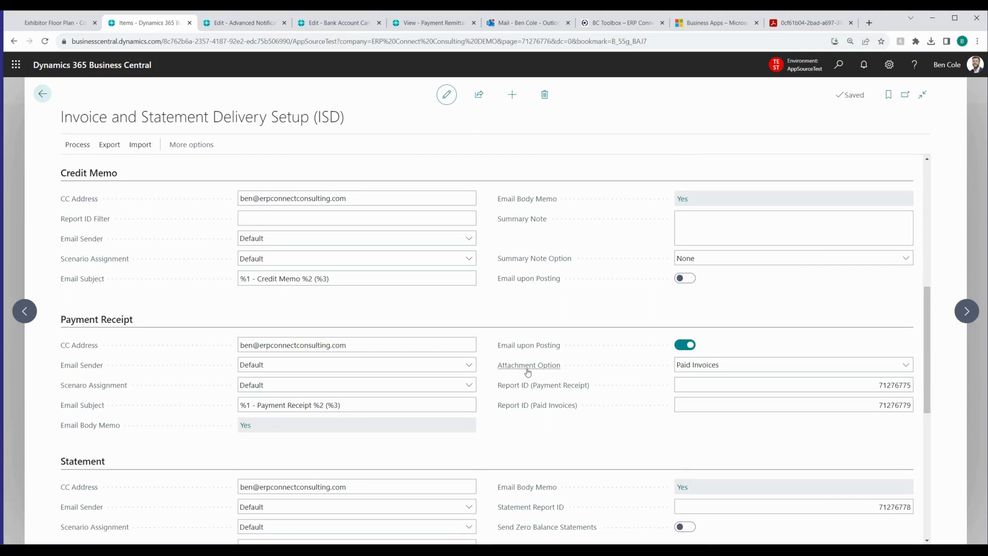
{"action": "left_click", "coordinate": [787, 365]}
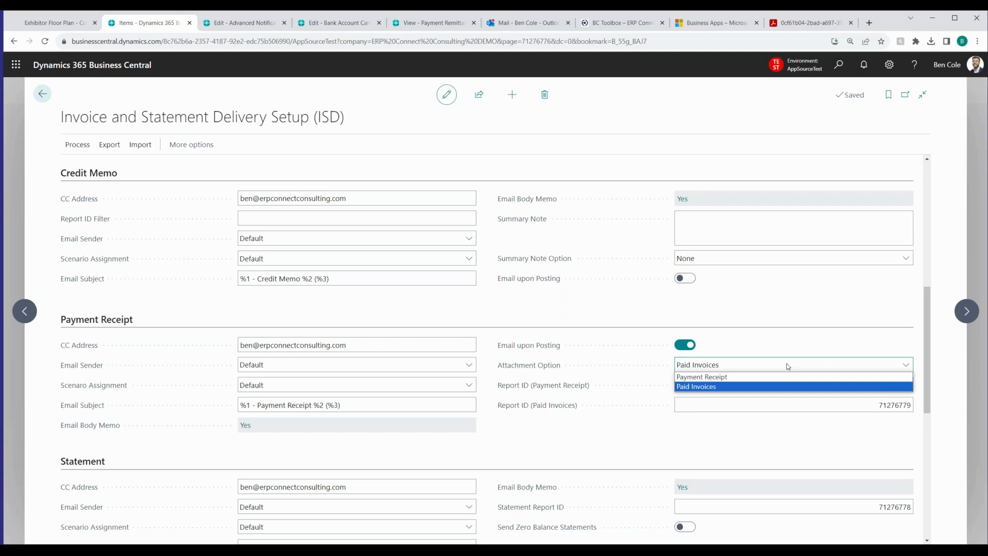
{"action": "left_click", "coordinate": [494, 317]}
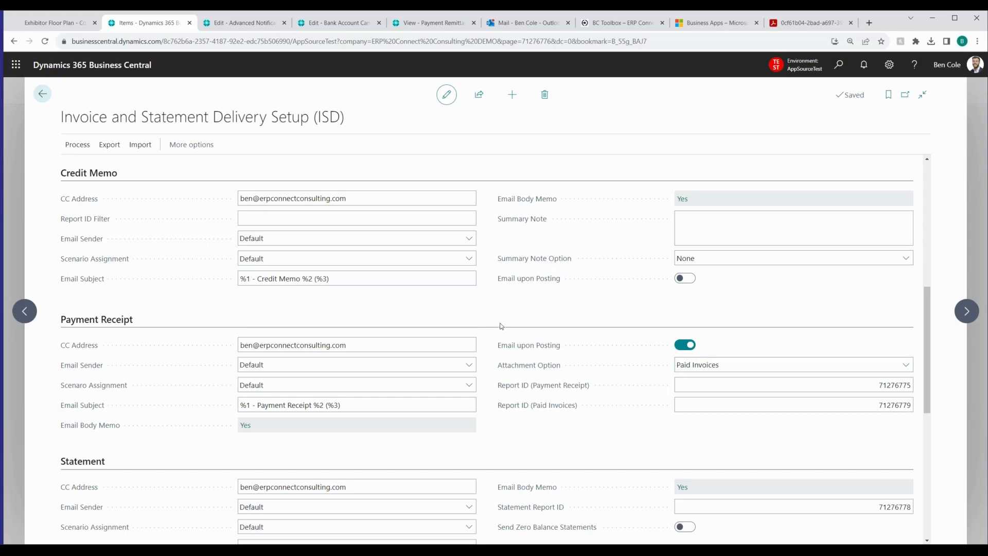
Review the Statement settings and the Email Date Formula and Email Interval under Past Due Reminders
{"action": "scroll", "coordinate": [496, 319], "scroll_direction": "down", "scroll_amount": 4}
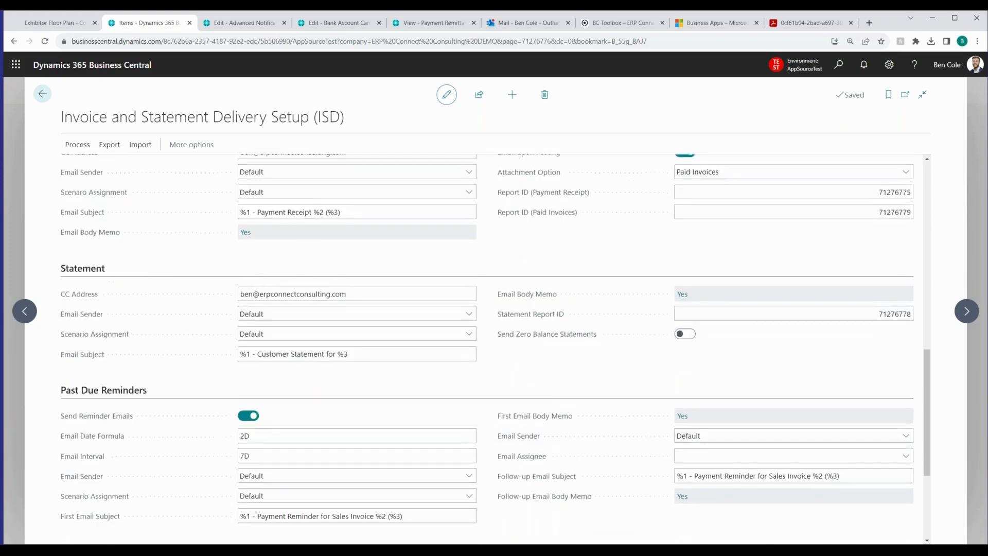
{"action": "scroll", "coordinate": [497, 319], "scroll_direction": "down", "scroll_amount": 1}
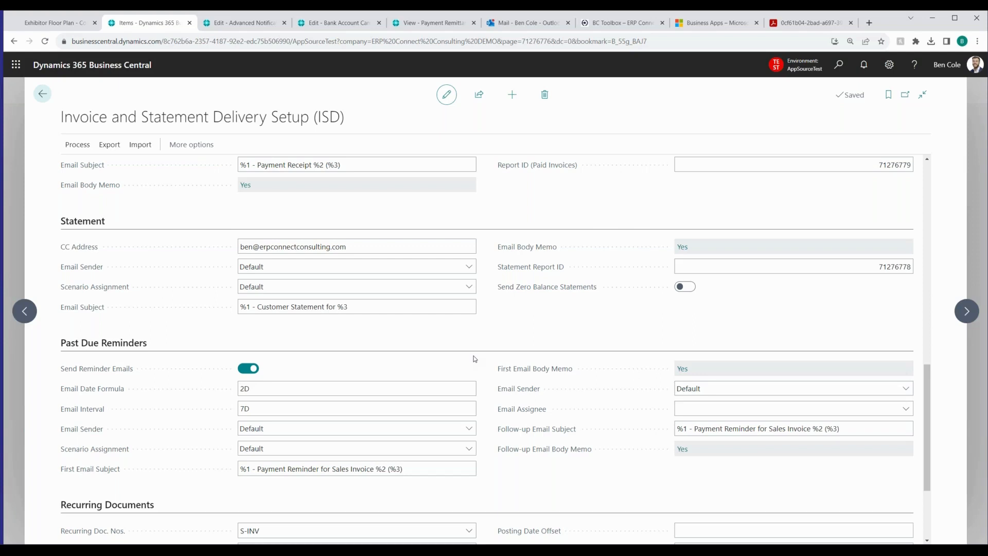
{"action": "left_click", "coordinate": [254, 384]}
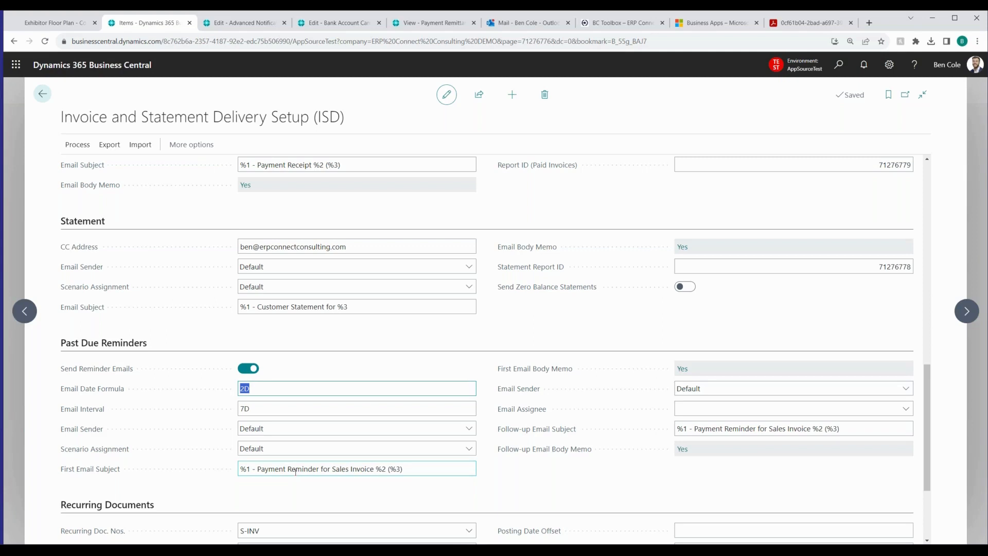
{"action": "left_click", "coordinate": [283, 411]}
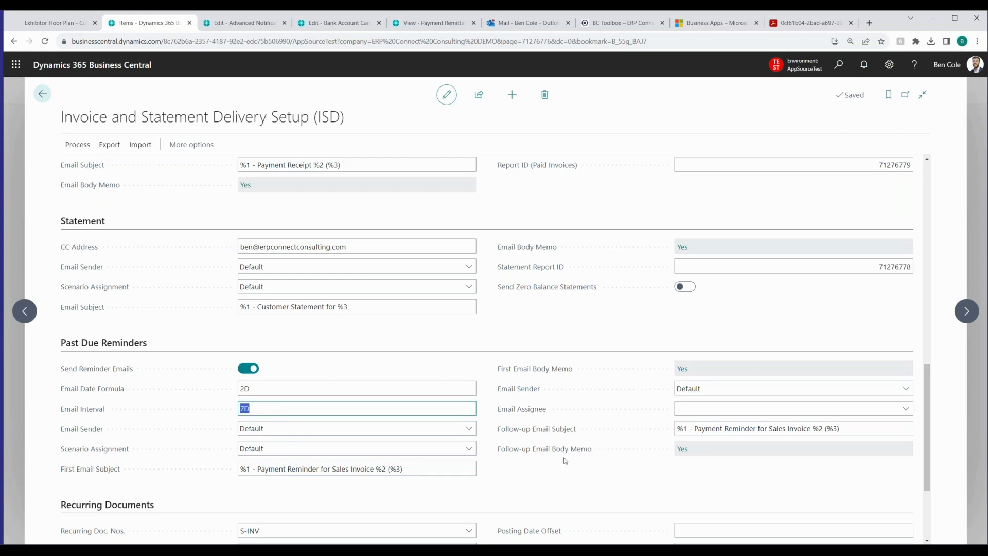
View the follow-up reminder email body, examine its prompt payment wording, and close the template
{"action": "left_click", "coordinate": [692, 448]}
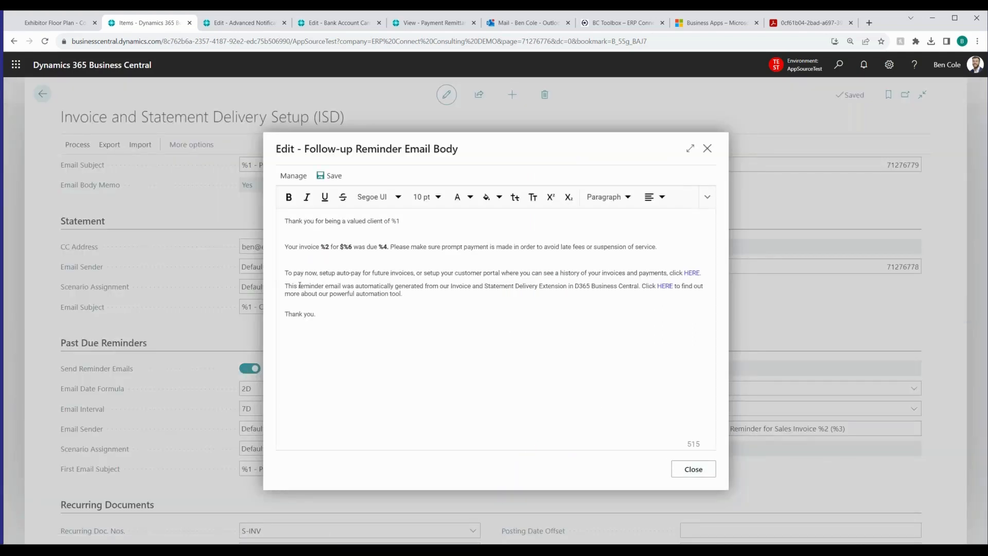
{"action": "left_click_drag", "start_coordinate": [443, 245], "coordinate": [686, 256]}
{"action": "left_click", "coordinate": [671, 257]}
{"action": "left_click", "coordinate": [692, 470]}
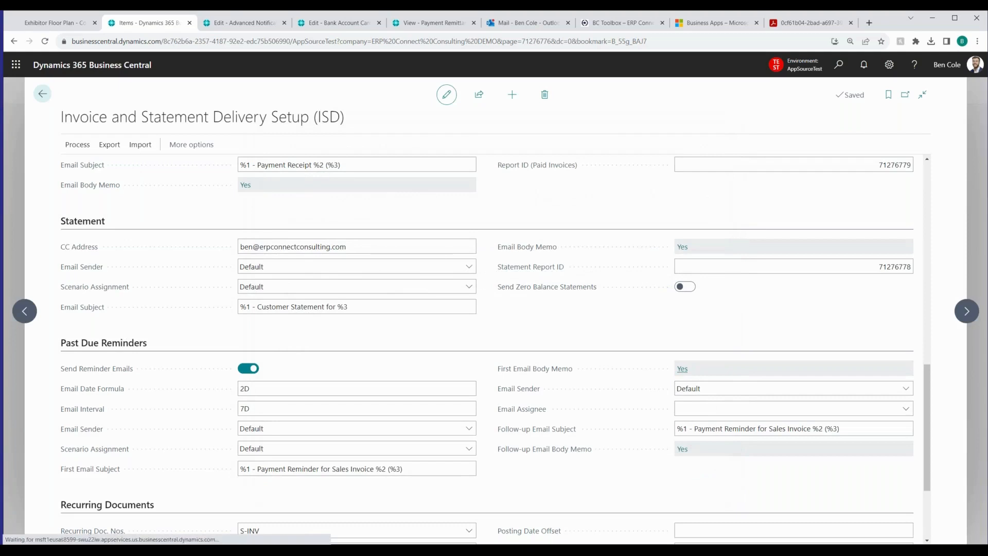
View the first reminder email body, close it, and look over the follow-up Email Sender description and the Recurring Documents settings
{"action": "left_click", "coordinate": [683, 368]}
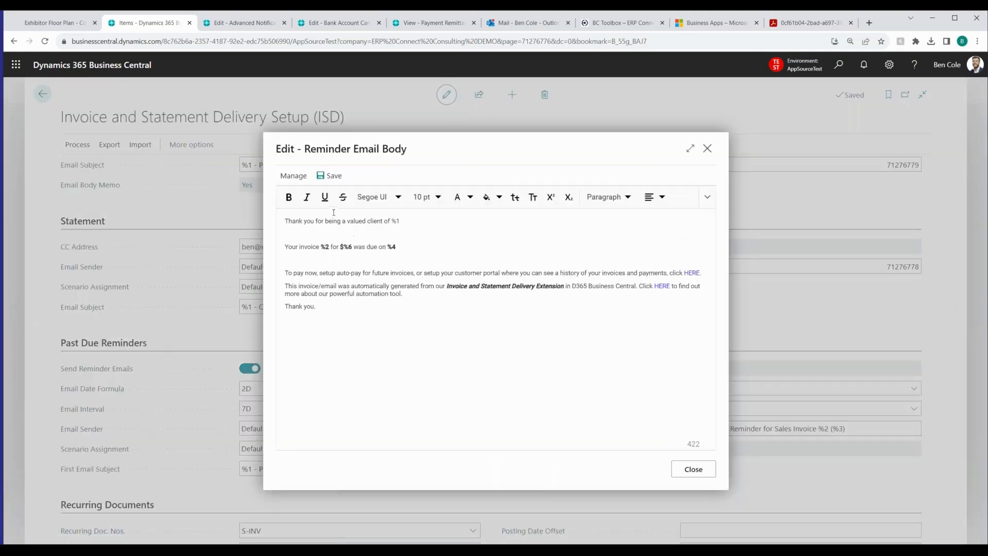
{"action": "left_click_drag", "start_coordinate": [306, 248], "coordinate": [404, 247]}
{"action": "left_click_drag", "start_coordinate": [367, 273], "coordinate": [567, 274]}
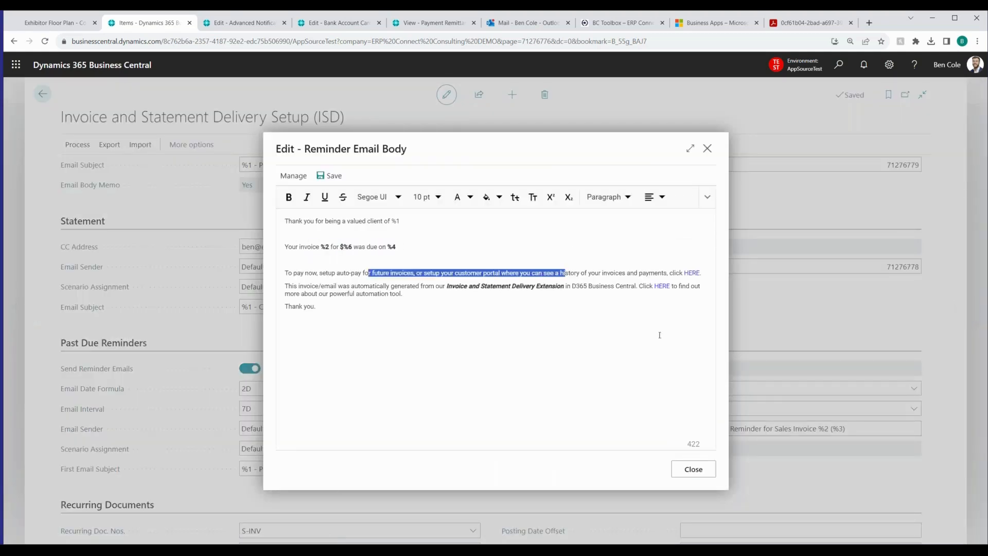
{"action": "left_click", "coordinate": [694, 469]}
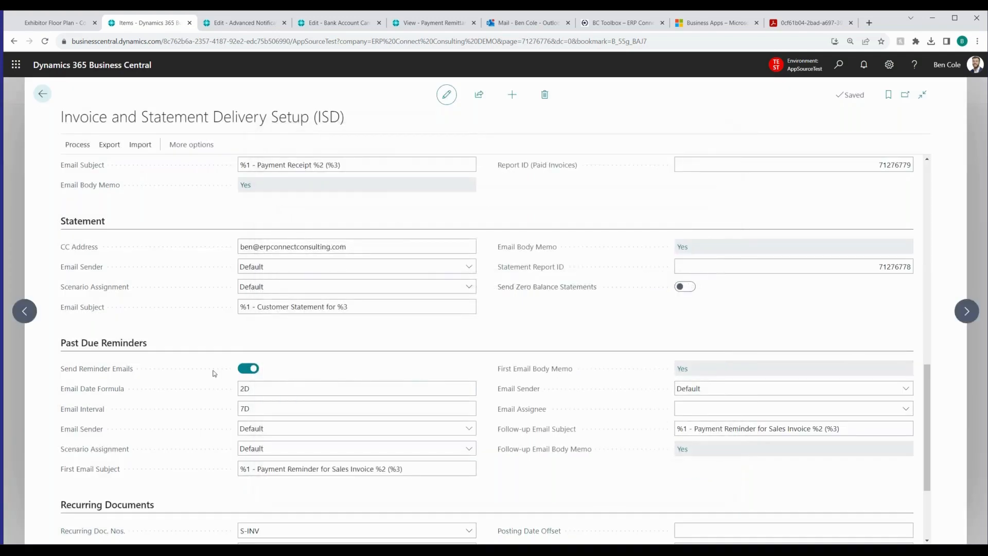
{"action": "mouse_move", "coordinate": [518, 389]}
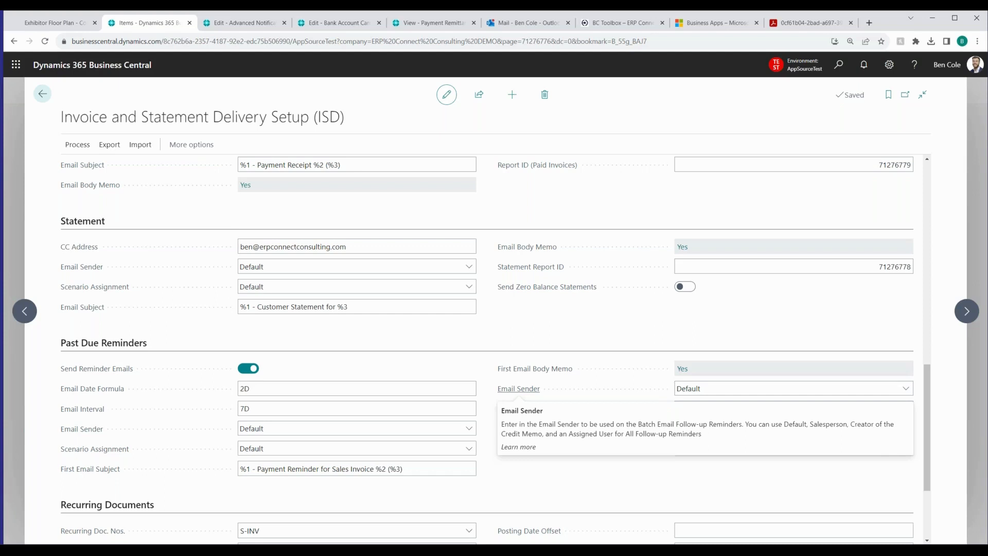
{"action": "scroll", "coordinate": [72, 494], "scroll_direction": "down", "scroll_amount": 3}
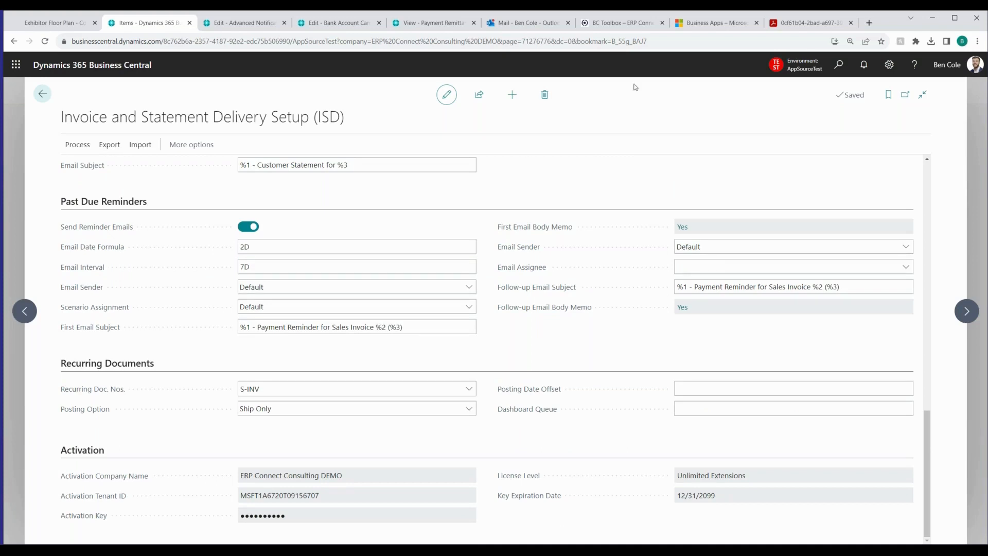
Search Business Central for "recurring", expand the full list of matching pages, and open Recurring Sales Documents (ISD)
{"action": "left_click", "coordinate": [837, 76]}
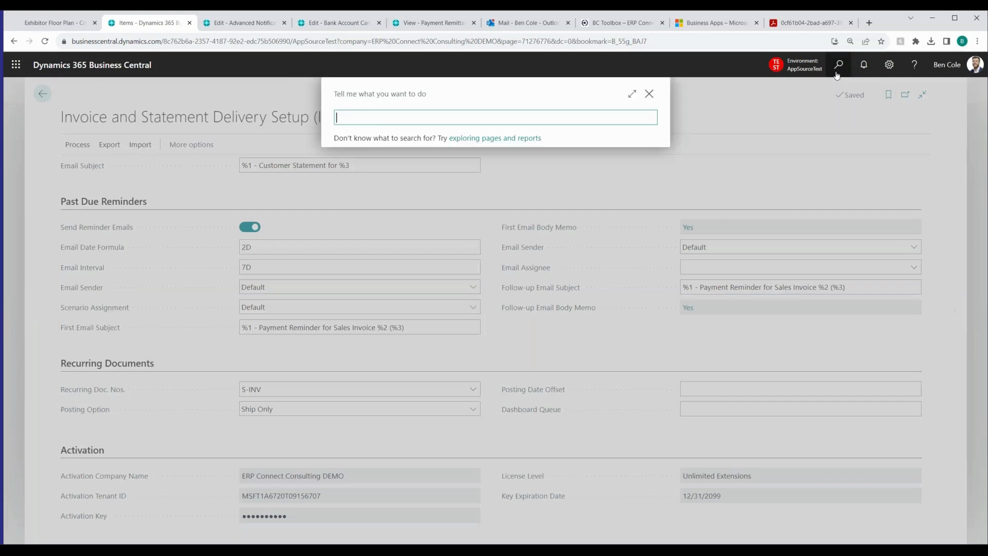
{"action": "type", "text": "recurring"}
{"action": "key", "text": "Down"}
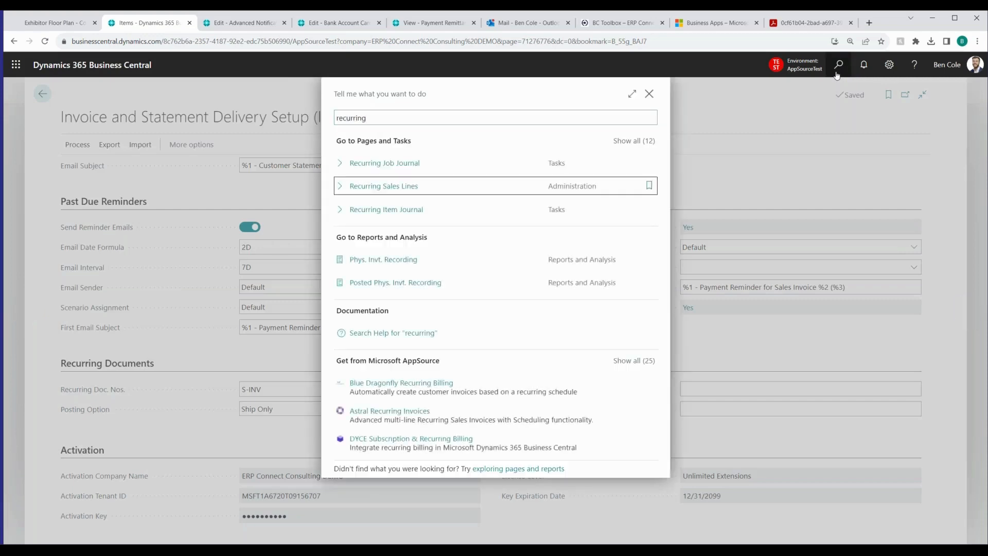
{"action": "key", "text": "Up"}
{"action": "key", "text": "Up"}
{"action": "key", "text": "Return"}
{"action": "key", "text": "Down"}
{"action": "key", "text": "Down"}
{"action": "key", "text": "Down"}
{"action": "key", "text": "Down"}
{"action": "key", "text": "Down"}
{"action": "key", "text": "Down"}
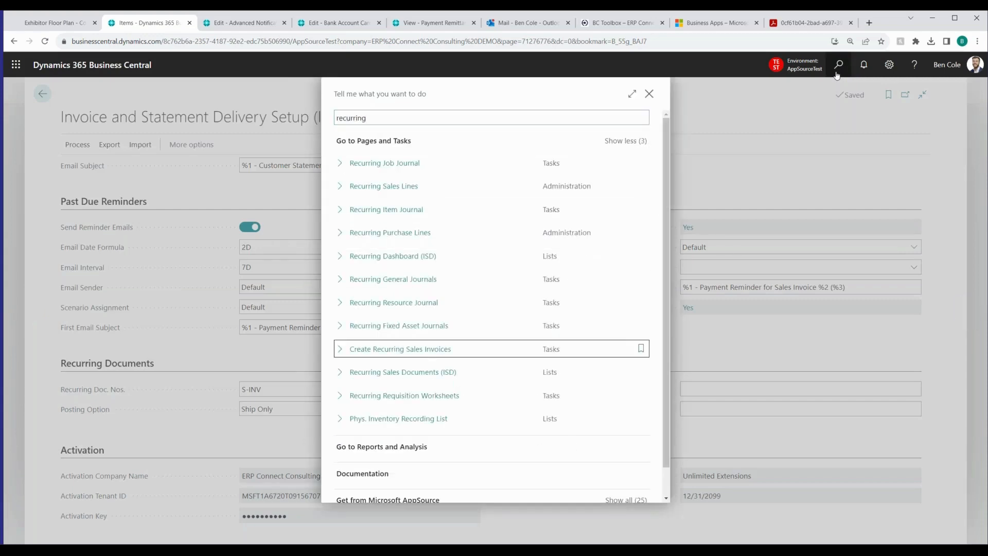
{"action": "key", "text": "Return"}
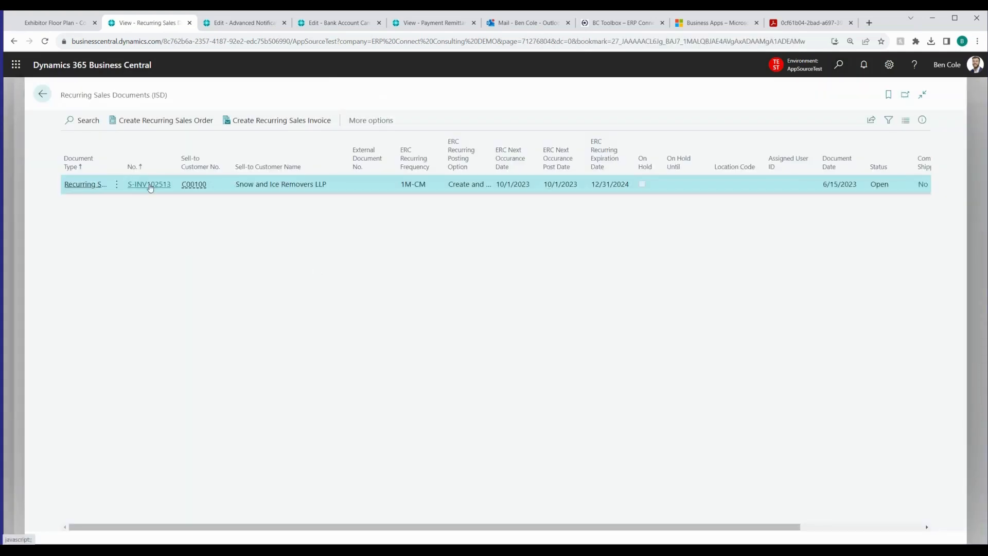
Open the recurring sales invoice for Snow and Ice Removers LLP and examine its recurring frequency under Recurring Settings
{"action": "left_click", "coordinate": [150, 185]}
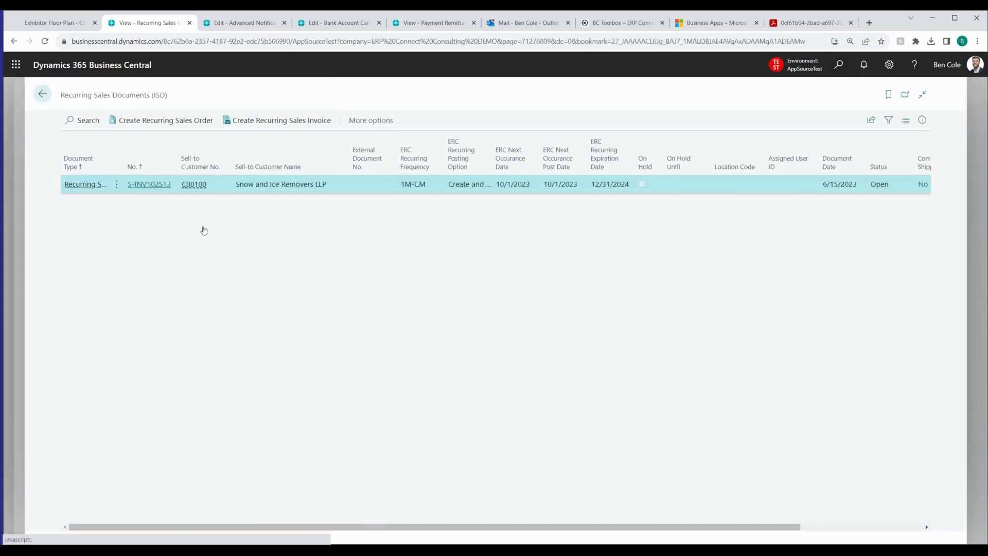
{"action": "scroll", "coordinate": [425, 279], "scroll_direction": "down", "scroll_amount": 3}
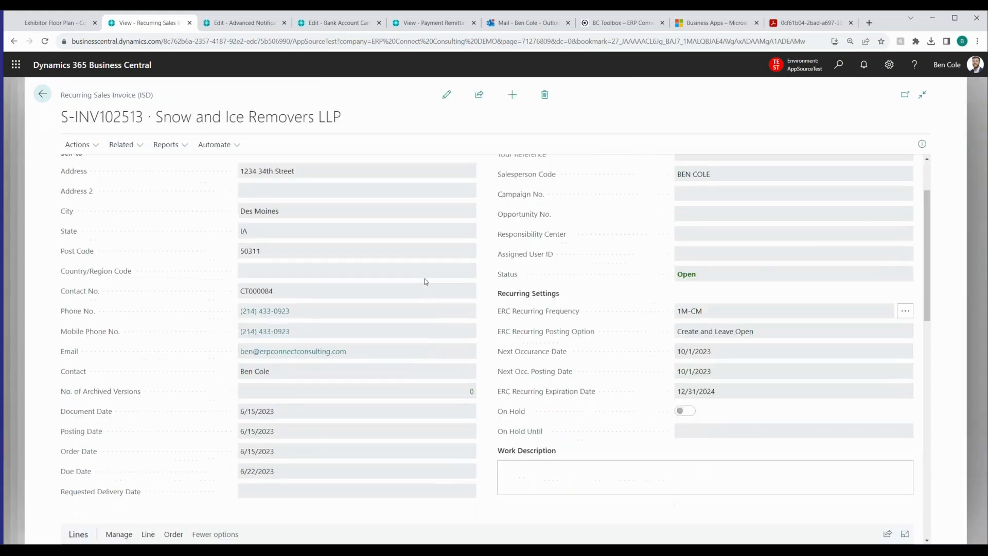
{"action": "scroll", "coordinate": [518, 269], "scroll_direction": "up", "scroll_amount": 1}
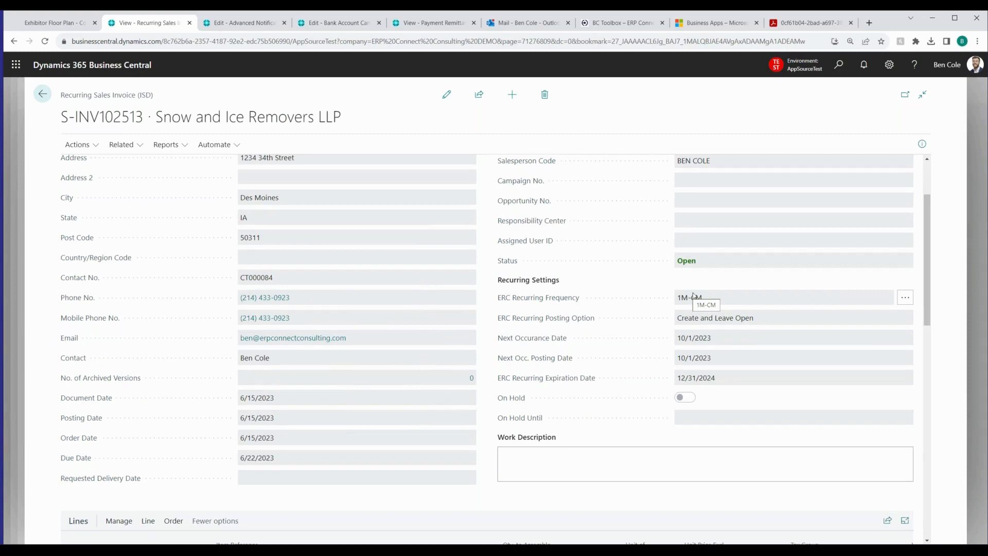
{"action": "left_click_drag", "start_coordinate": [678, 300], "coordinate": [718, 301]}
{"action": "left_click", "coordinate": [722, 303]}
Switch the recurring invoice to edit mode and review the ERC Recurring Posting Option choices without changing the selection
{"action": "left_click", "coordinate": [447, 95]}
{"action": "left_click", "coordinate": [758, 319]}
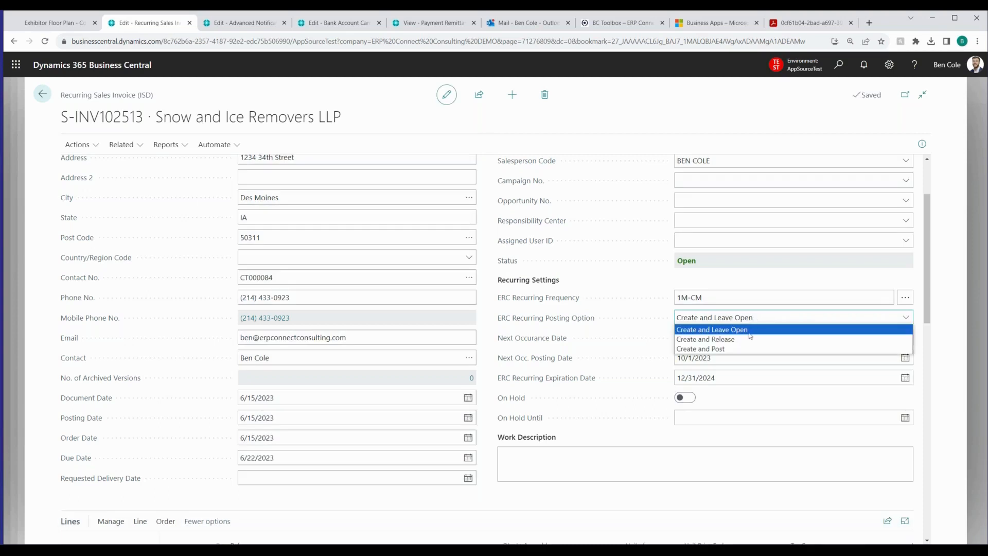
{"action": "left_click", "coordinate": [754, 322]}
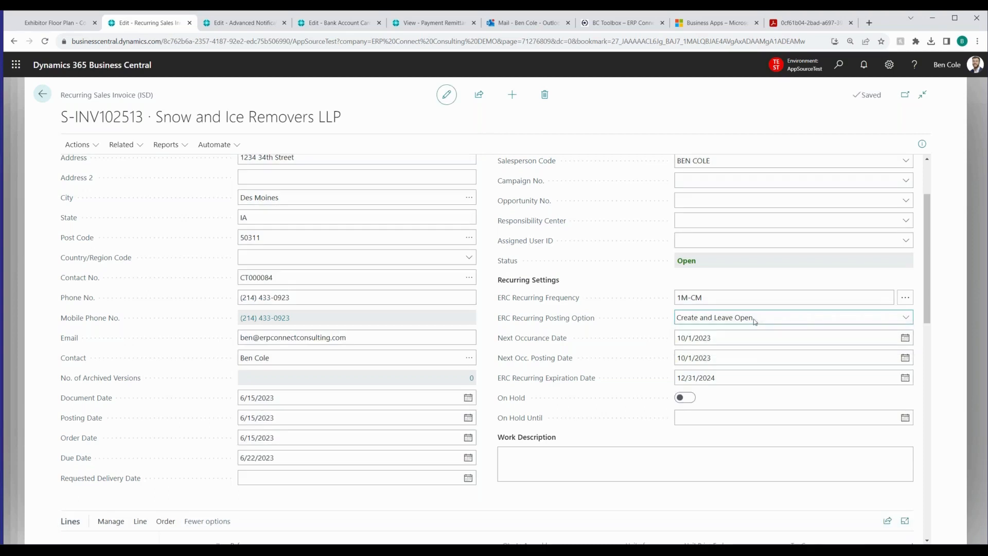
{"action": "left_click", "coordinate": [755, 322]}
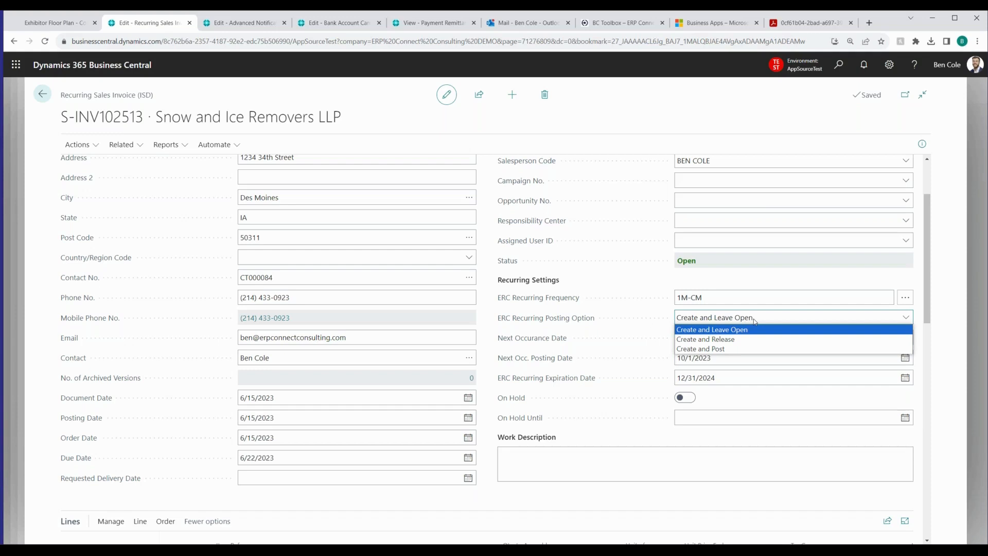
{"action": "left_click", "coordinate": [491, 274]}
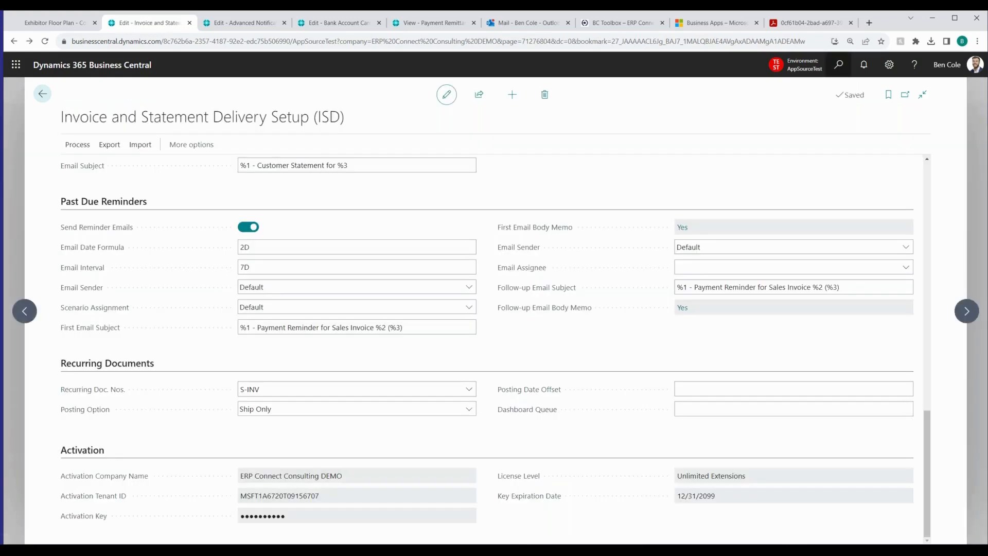
Search Business Central for "sales order" and open the Sales Orders list
{"action": "key", "text": "alt+q"}
{"action": "type", "text": "sales or"}
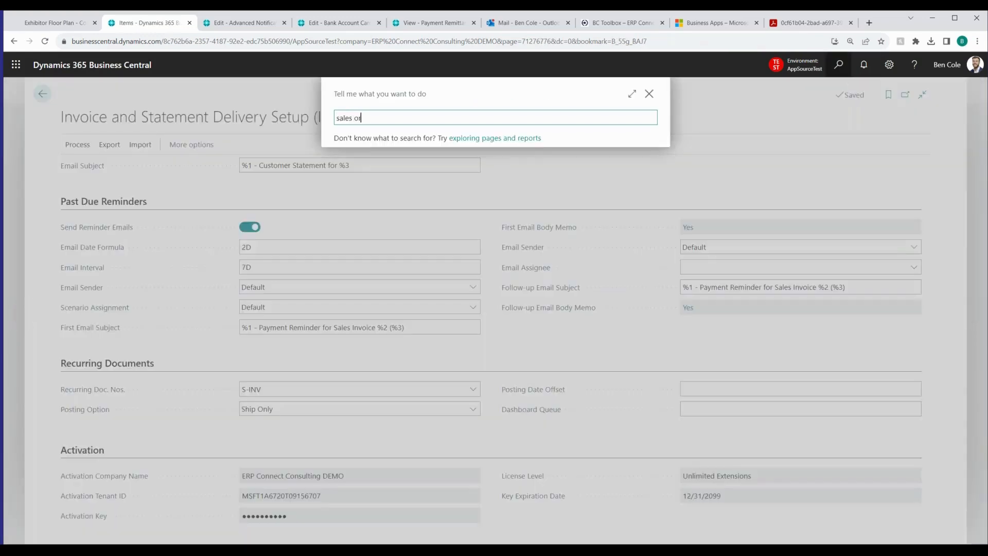
{"action": "type", "text": "der"}
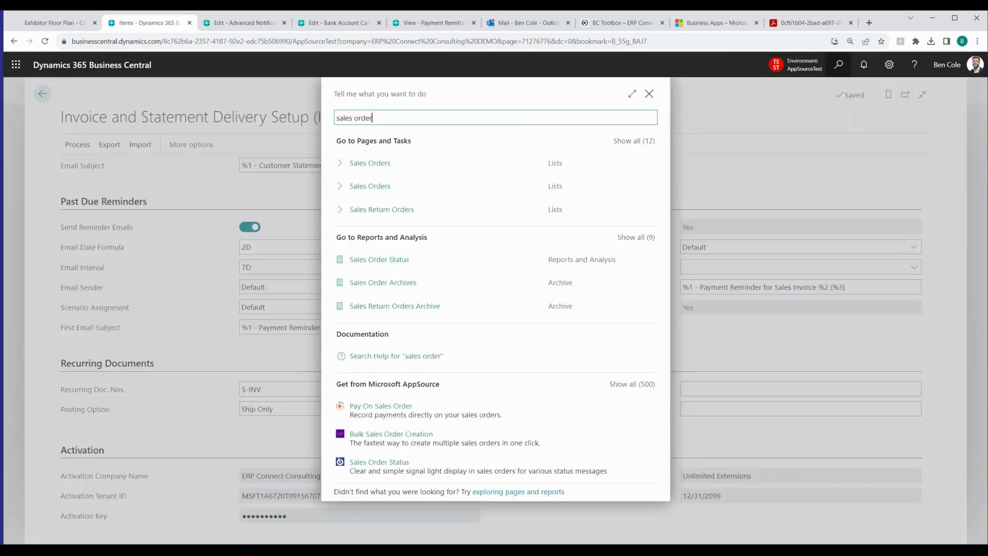
{"action": "key", "text": "Down"}
{"action": "key", "text": "Down"}
{"action": "key", "text": "Up"}
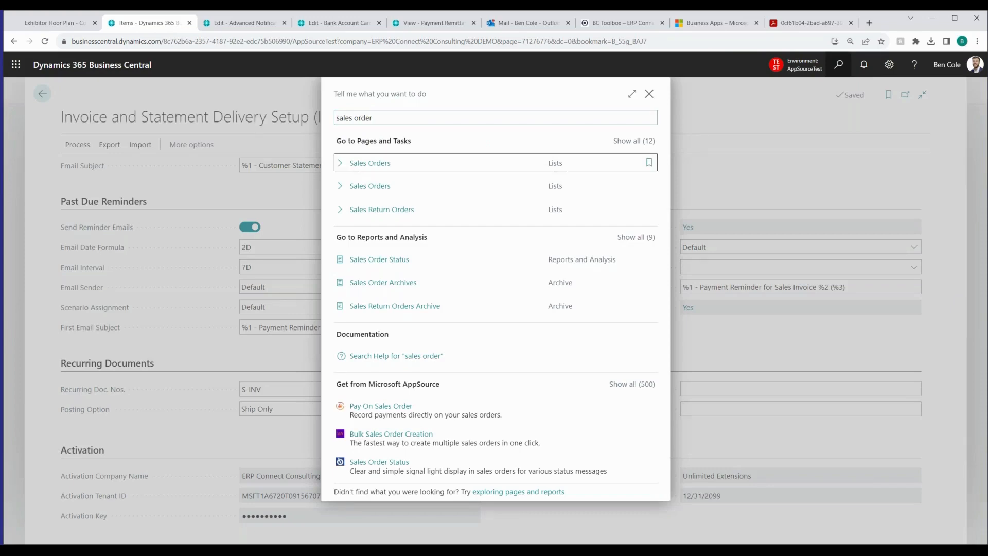
{"action": "key", "text": "Return"}
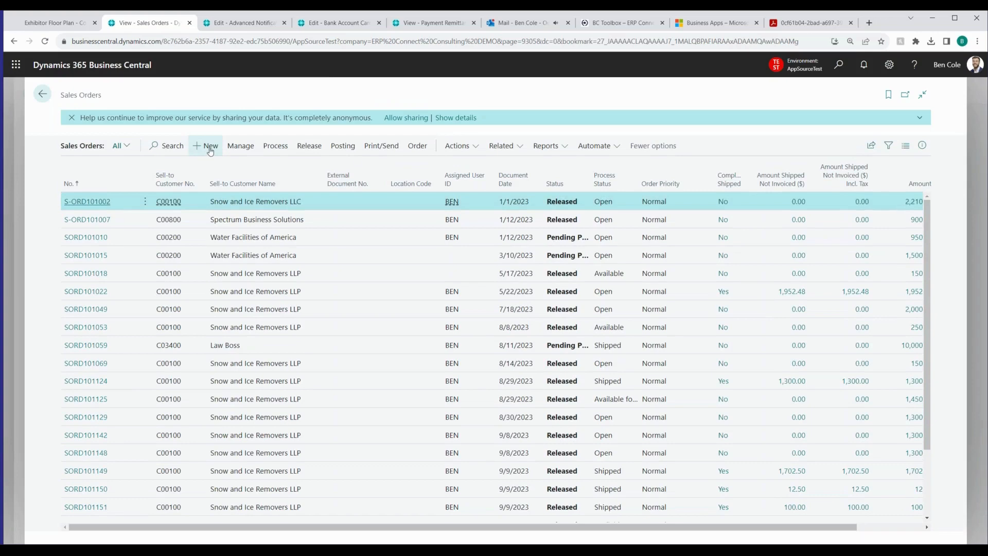
Create a sales order for Snow and Ice Removers LLP, dismissing the customer note, and show the order's attachments and notes
{"action": "left_click", "coordinate": [210, 148]}
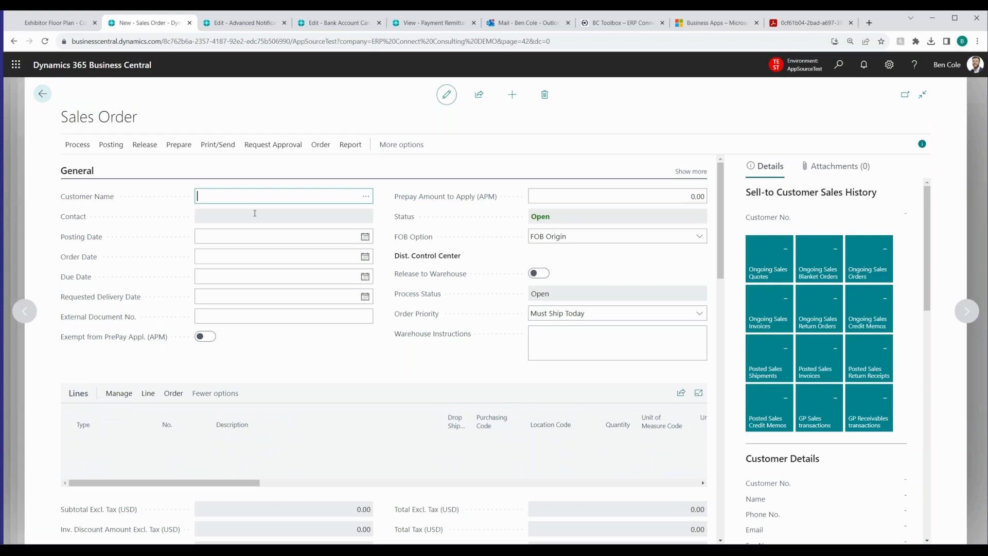
{"action": "type", "text": "snow and ice"}
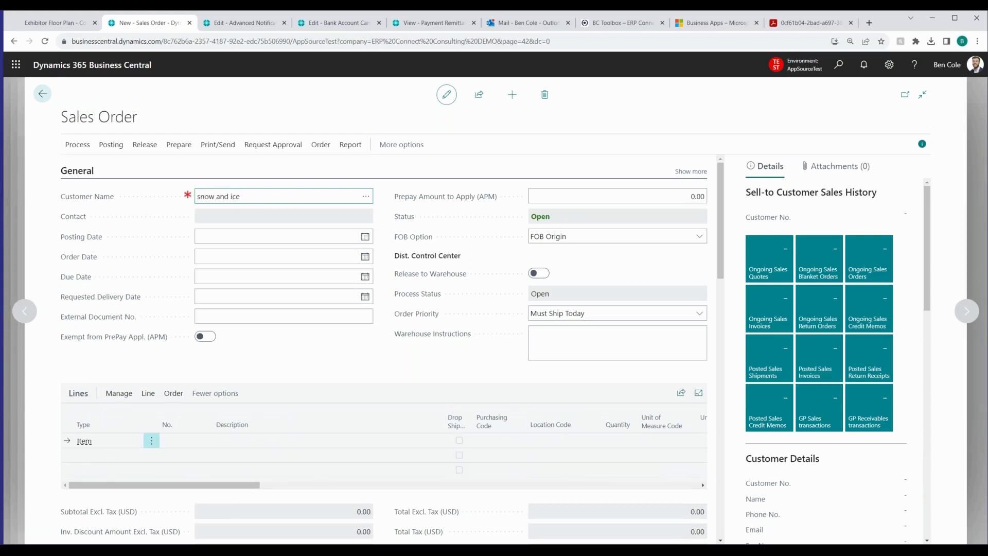
{"action": "key", "text": "Tab"}
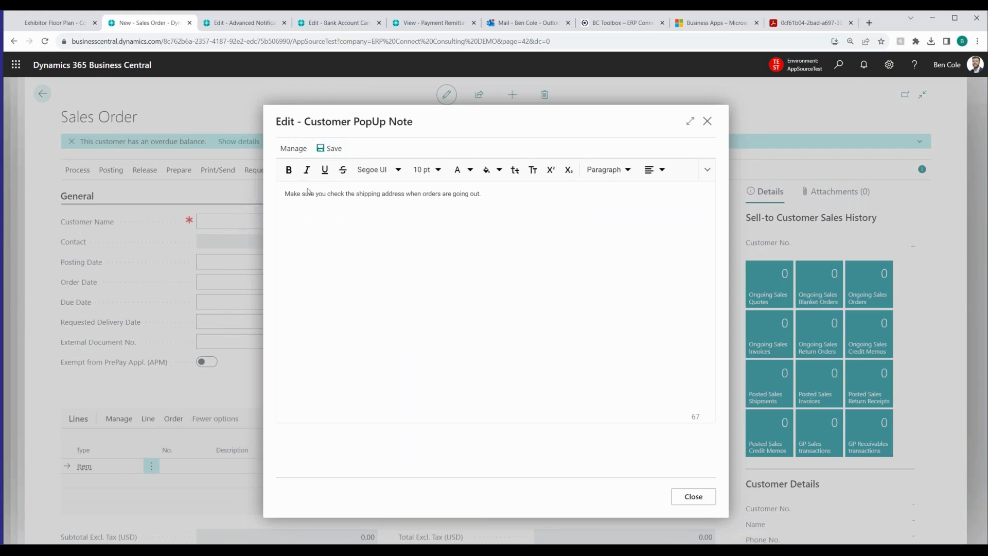
{"action": "left_click", "coordinate": [693, 496]}
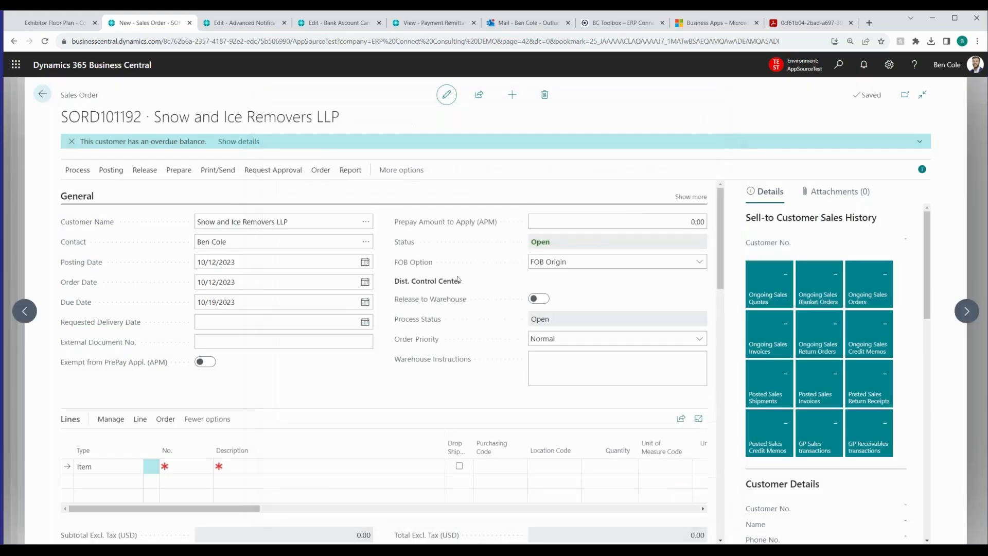
{"action": "left_click", "coordinate": [836, 191]}
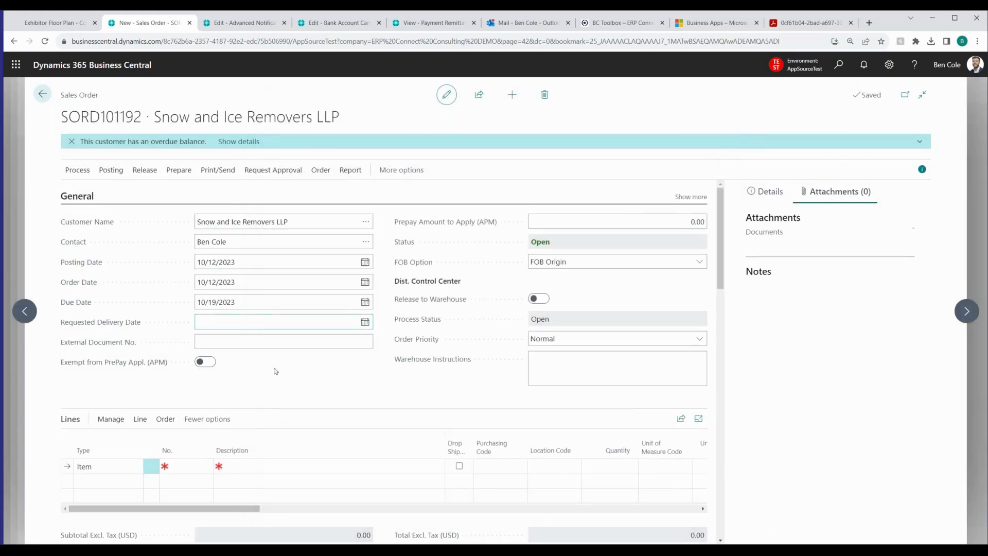
Enter item 1017, Microsoft Surface 8, on the first order line and dismiss its item note
{"action": "left_click", "coordinate": [191, 467]}
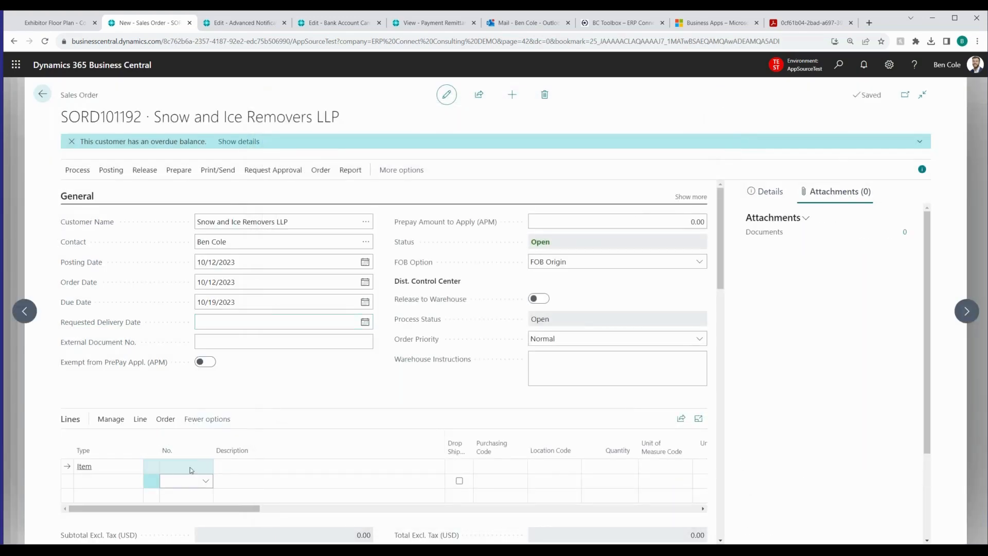
{"action": "left_click", "coordinate": [188, 469]}
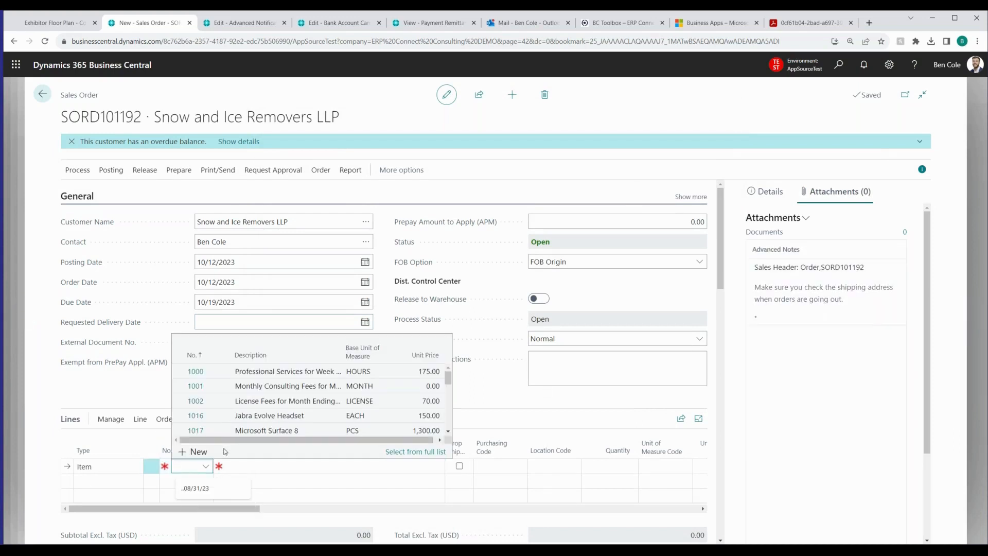
{"action": "left_click", "coordinate": [255, 372]}
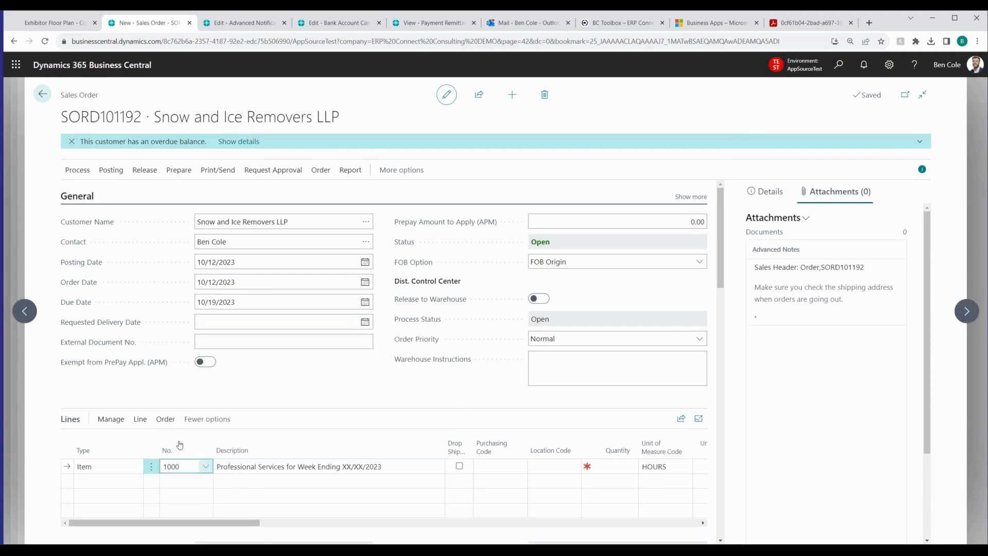
{"action": "left_click", "coordinate": [197, 428]}
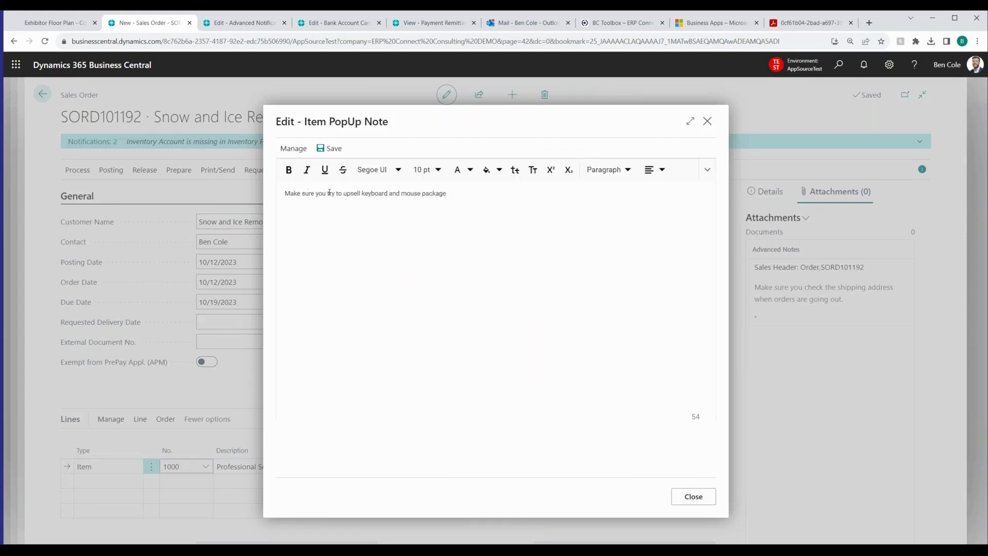
{"action": "left_click_drag", "start_coordinate": [326, 193], "coordinate": [499, 231]}
{"action": "left_click", "coordinate": [500, 232]}
{"action": "left_click", "coordinate": [700, 500]}
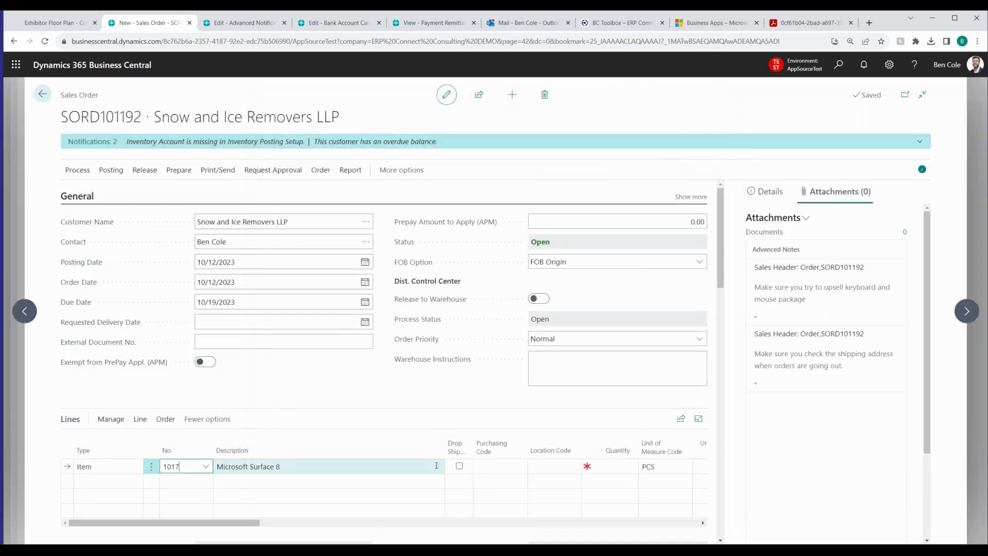
Set the Microsoft Surface 8 line's location code to TAMPA and its quantity to 1
{"action": "key", "text": "Return"}
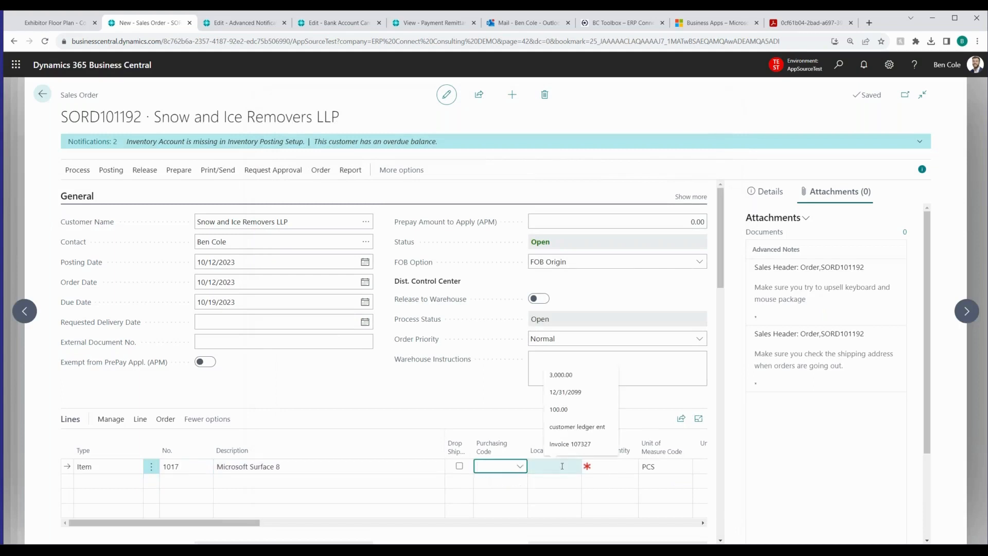
{"action": "left_click", "coordinate": [562, 466]}
{"action": "type", "text": "TAMPA"}
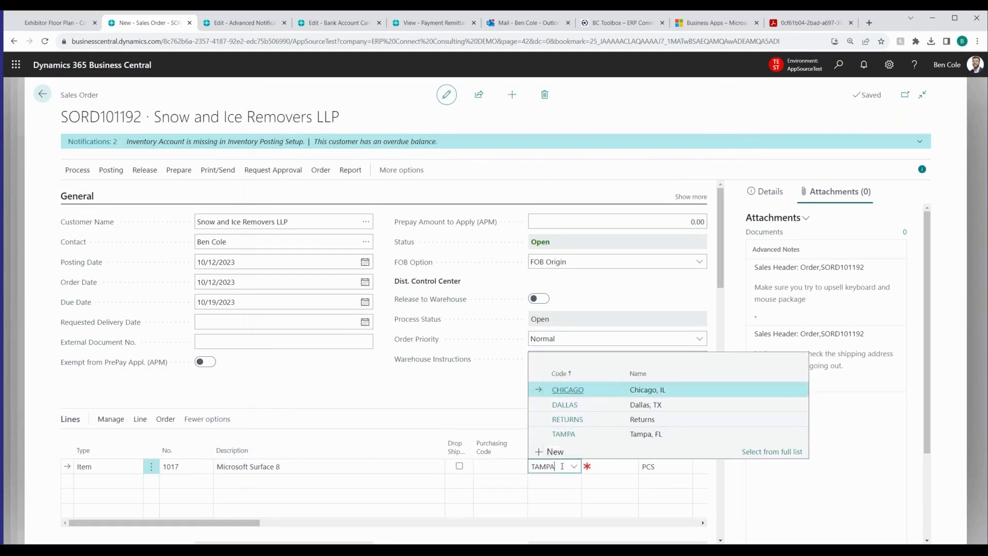
{"action": "key", "text": "Return"}
{"action": "type", "text": "1"}
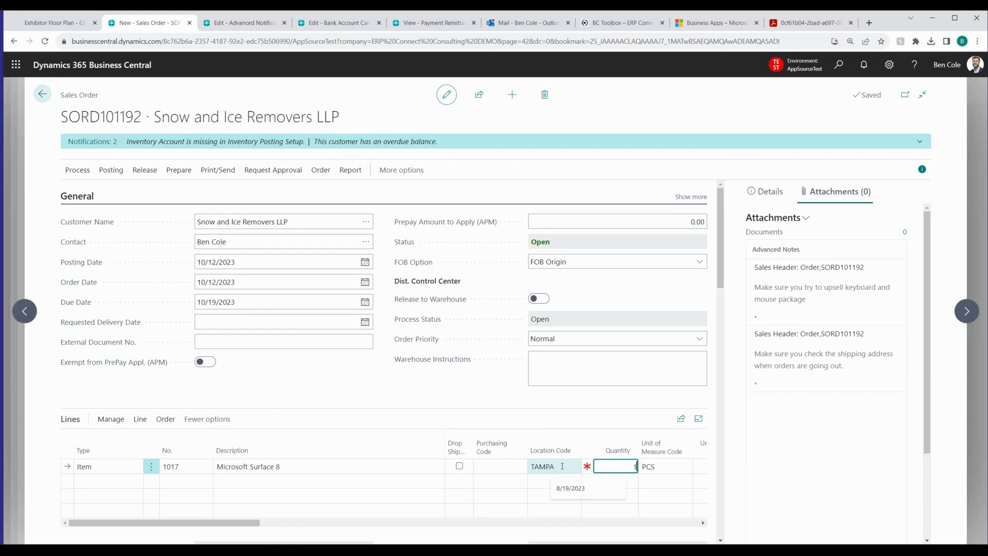
{"action": "key", "text": "Return"}
{"action": "key", "text": "Return"}
{"action": "key", "text": "Return"}
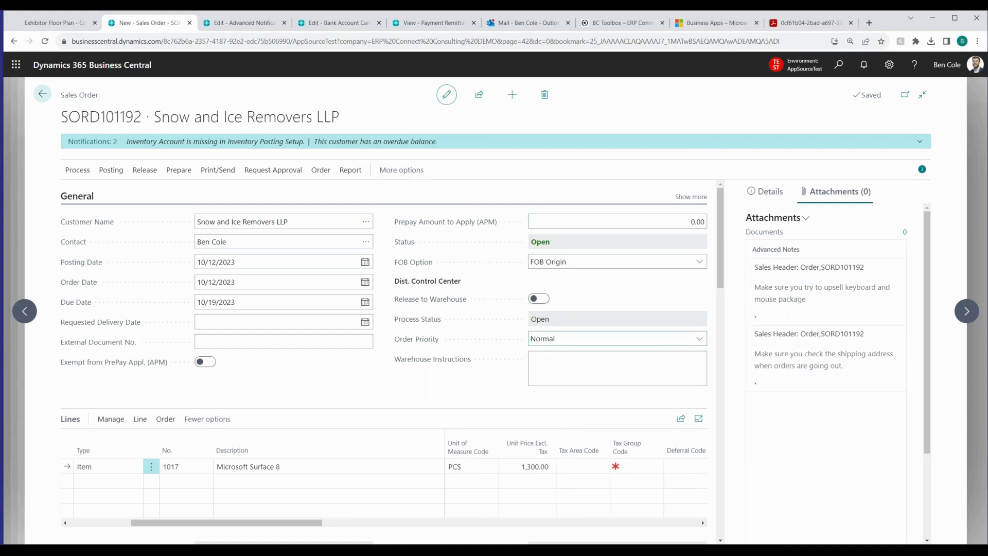
Post the sales order with Ship and Invoice and decline opening the posted invoice
{"action": "left_click", "coordinate": [110, 175]}
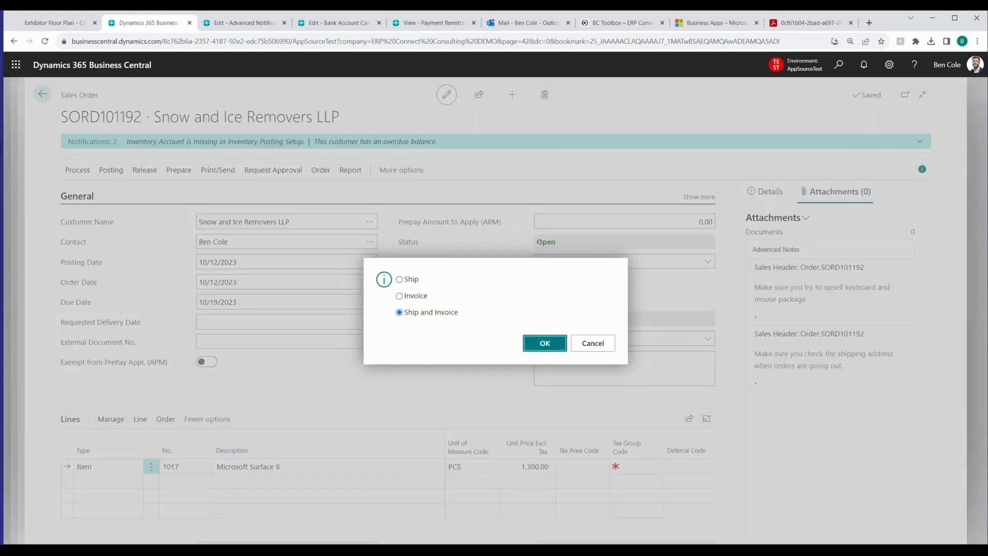
{"action": "left_click", "coordinate": [539, 343]}
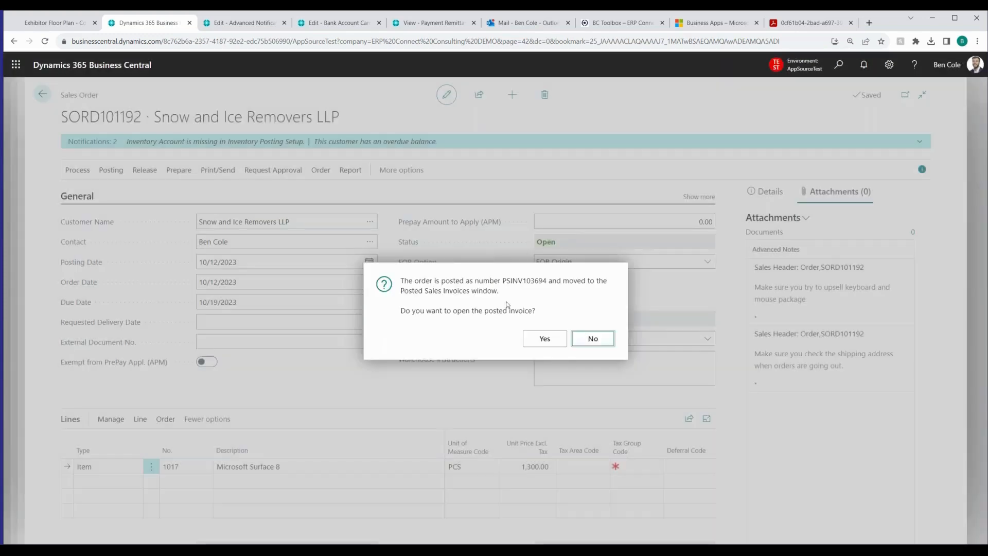
{"action": "left_click", "coordinate": [587, 339]}
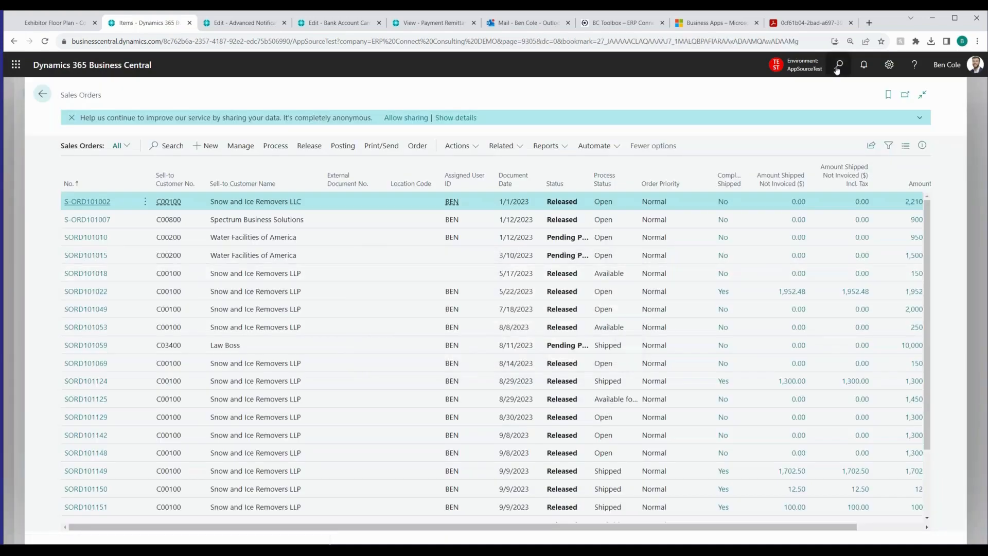
Search Business Central for "ISD Dashb" and expand the full list of matching pages
{"action": "left_click", "coordinate": [836, 69]}
{"action": "type", "text": "ISD"}
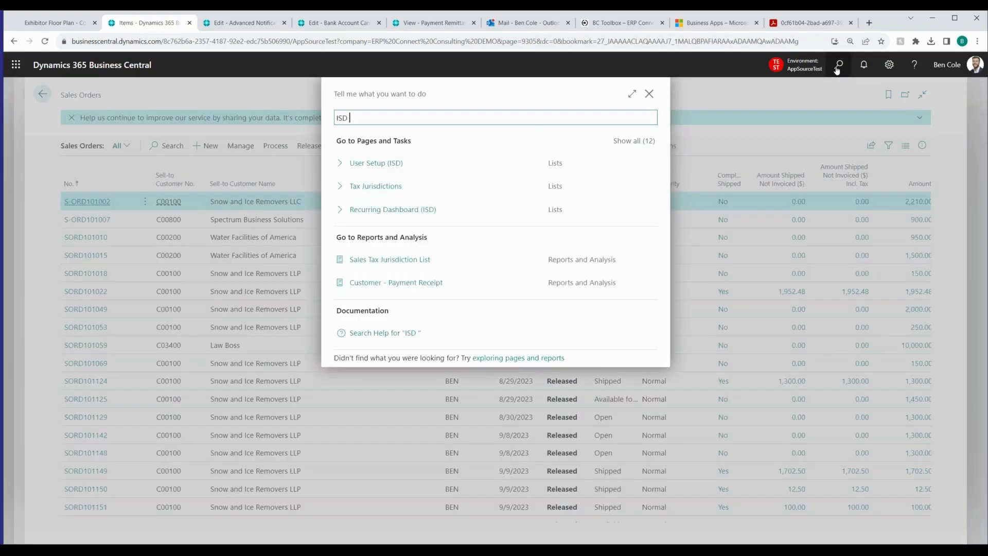
{"action": "type", "text": " Dashb"}
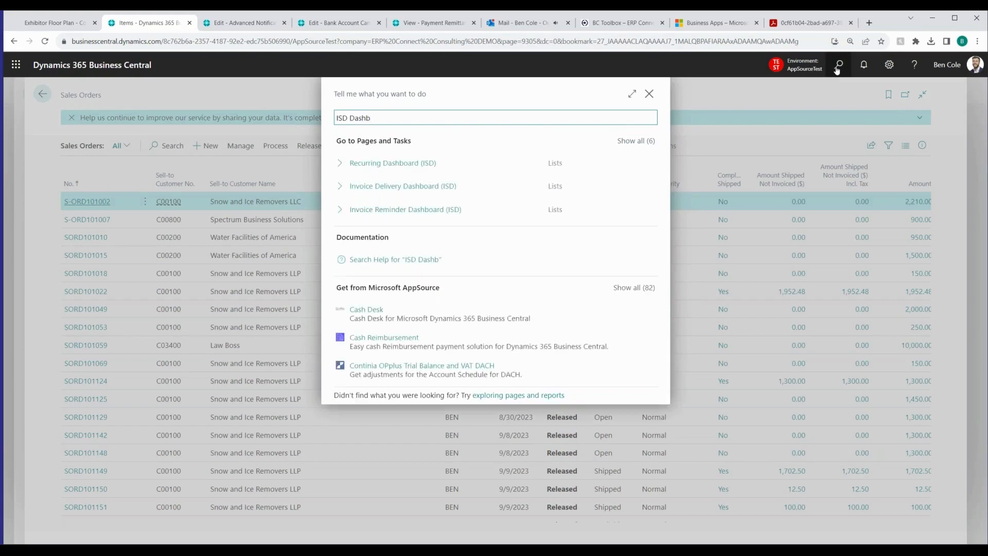
{"action": "key", "text": "Down"}
{"action": "key", "text": "Down"}
Open the Invoice Delivery Dashboard (ISD) and check the delivery time and deliverer of the newest invoice
{"action": "key", "text": "Down"}
{"action": "key", "text": "Up"}
{"action": "key", "text": "Up"}
{"action": "key", "text": "Up"}
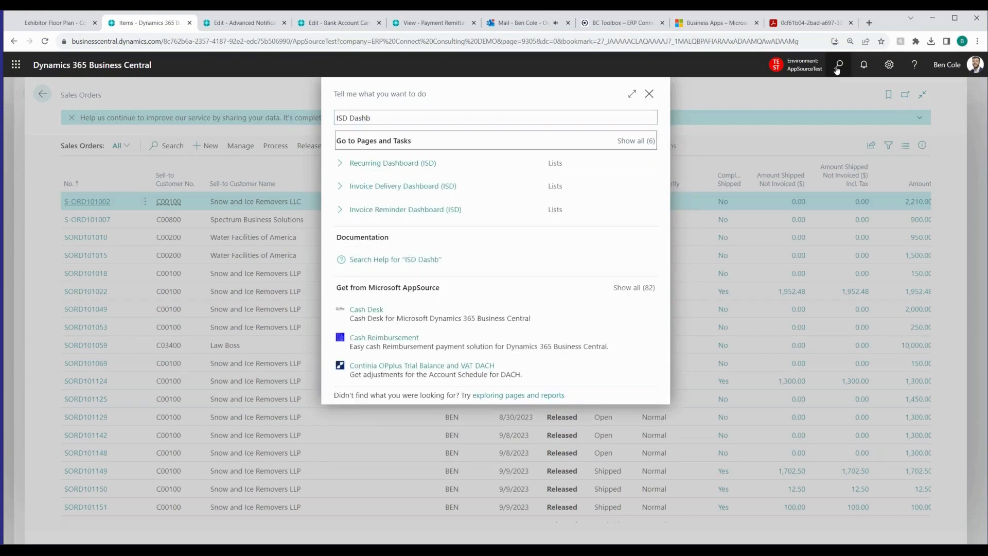
{"action": "key", "text": "Return"}
{"action": "key", "text": "Down"}
{"action": "key", "text": "Down"}
{"action": "key", "text": "Down"}
{"action": "key", "text": "Down"}
{"action": "key", "text": "Down"}
{"action": "key", "text": "Up"}
{"action": "key", "text": "Up"}
{"action": "key", "text": "Up"}
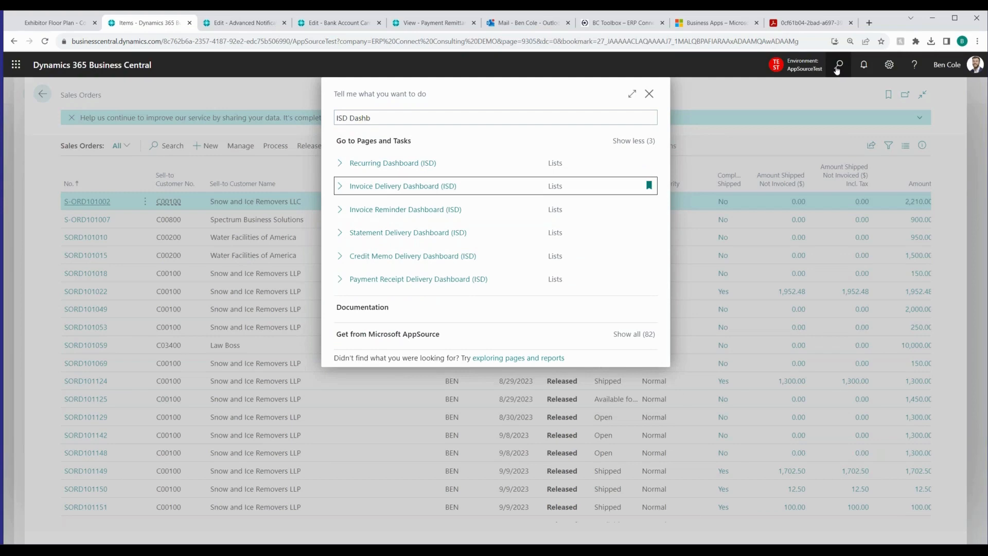
{"action": "key", "text": "Return"}
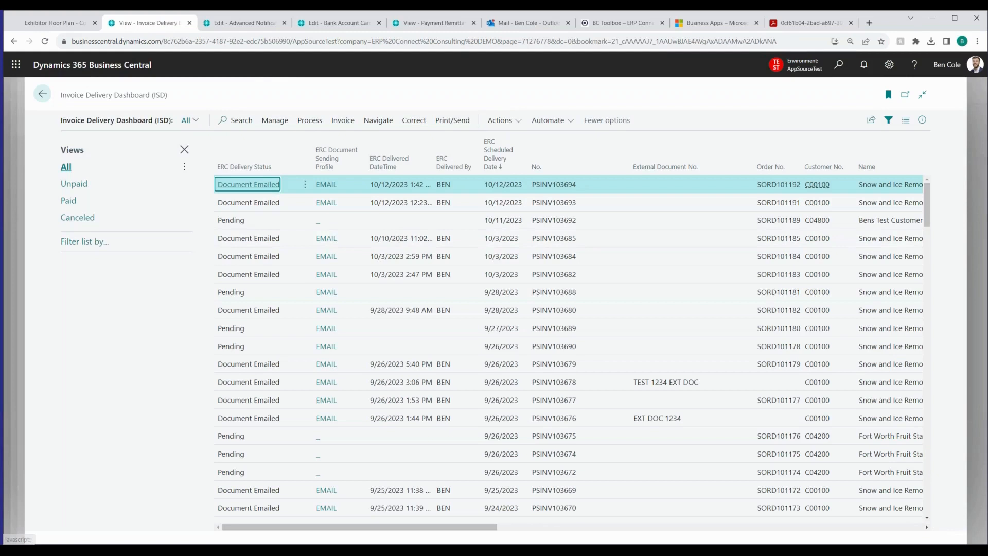
{"action": "left_click_drag", "start_coordinate": [426, 187], "coordinate": [404, 187]}
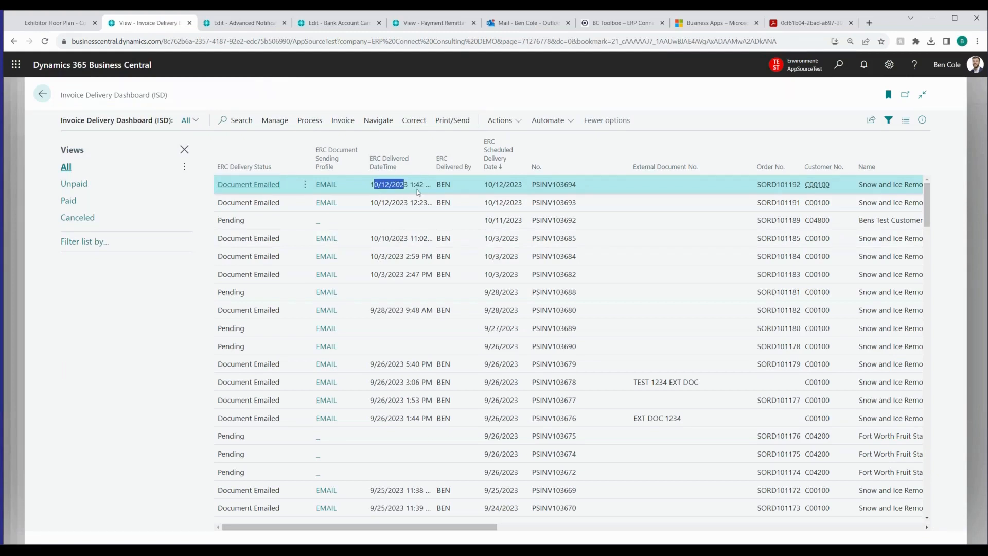
{"action": "double_click", "coordinate": [443, 185]}
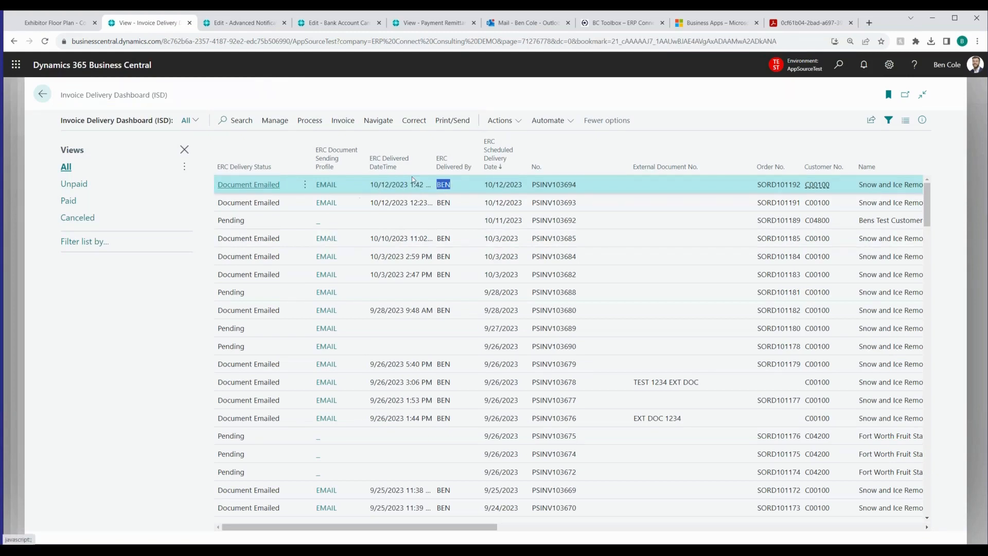
Switch to Outlook and open the newest sales invoice email for Snow and Ice Removers LLP in its own window
{"action": "left_click", "coordinate": [516, 24]}
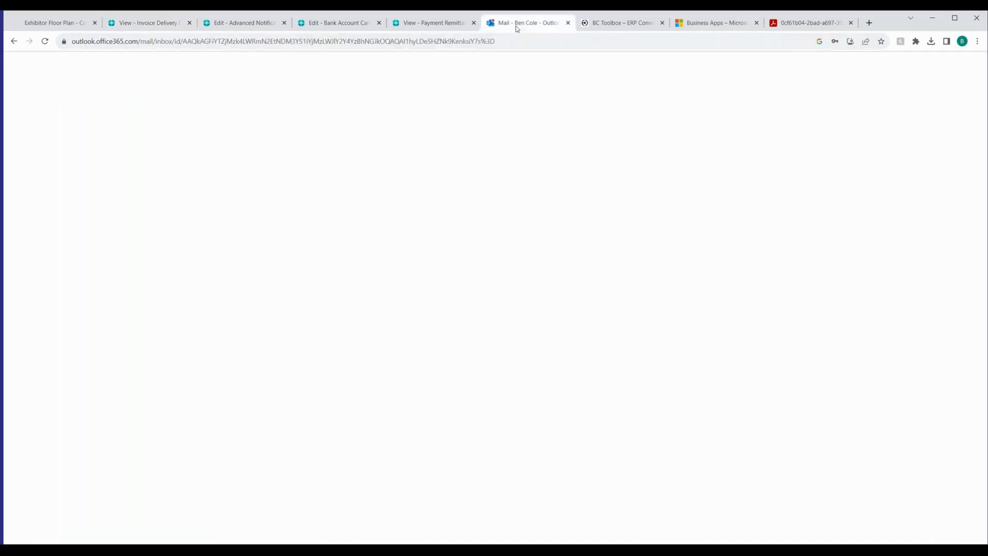
{"action": "left_click", "coordinate": [300, 155]}
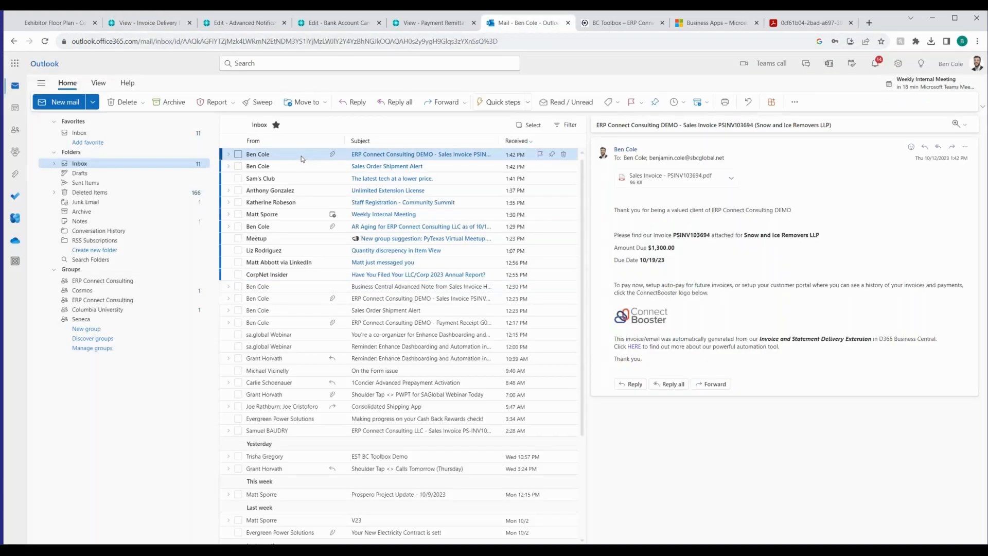
{"action": "double_click", "coordinate": [317, 153]}
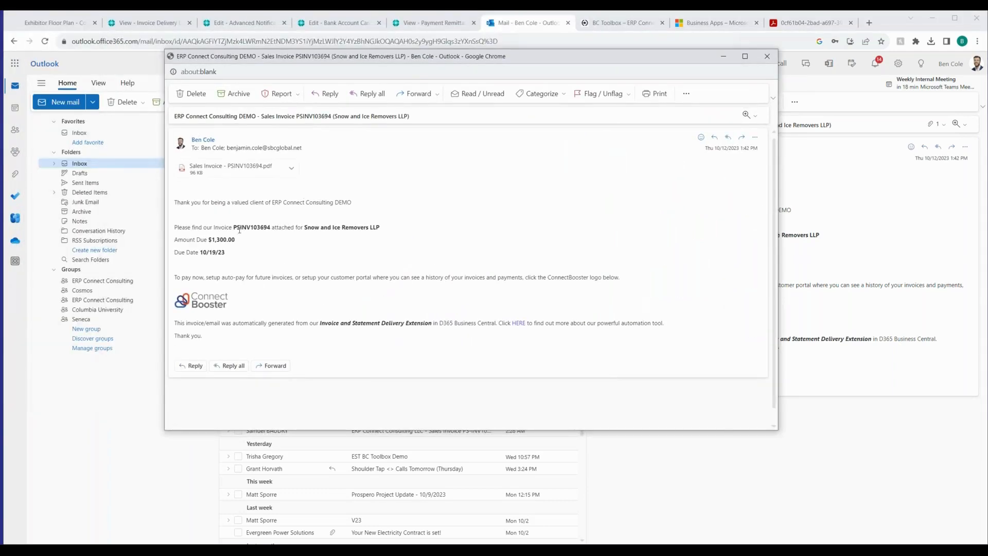
Review the invoice email's thank-you text, invoice reference, amount due, due date and Invoice and Statement Delivery Extension note
{"action": "left_click_drag", "start_coordinate": [192, 202], "coordinate": [354, 204]}
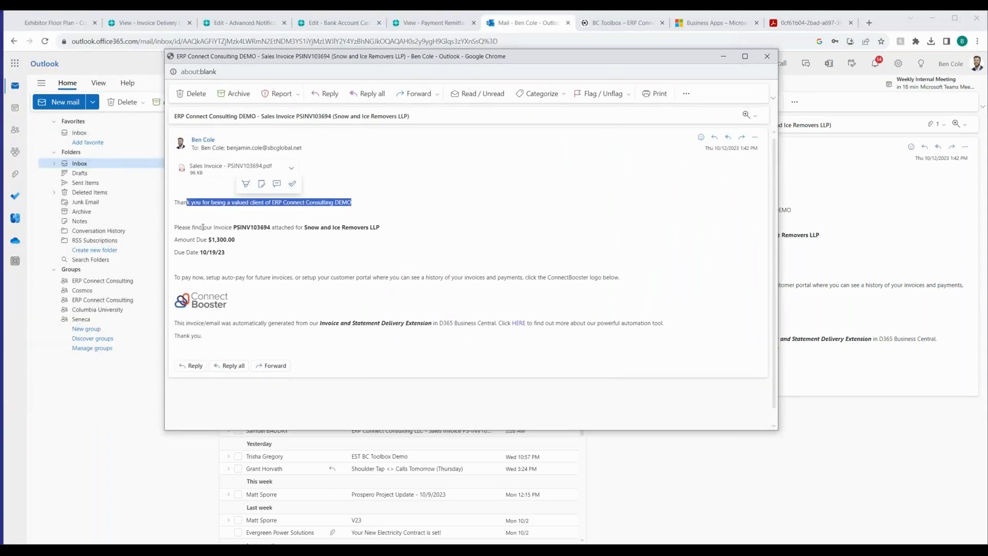
{"action": "left_click_drag", "start_coordinate": [202, 227], "coordinate": [364, 237]}
{"action": "left_click", "coordinate": [364, 237]}
{"action": "left_click_drag", "start_coordinate": [195, 240], "coordinate": [257, 258]}
{"action": "left_click", "coordinate": [250, 244]}
{"action": "left_click", "coordinate": [257, 259]}
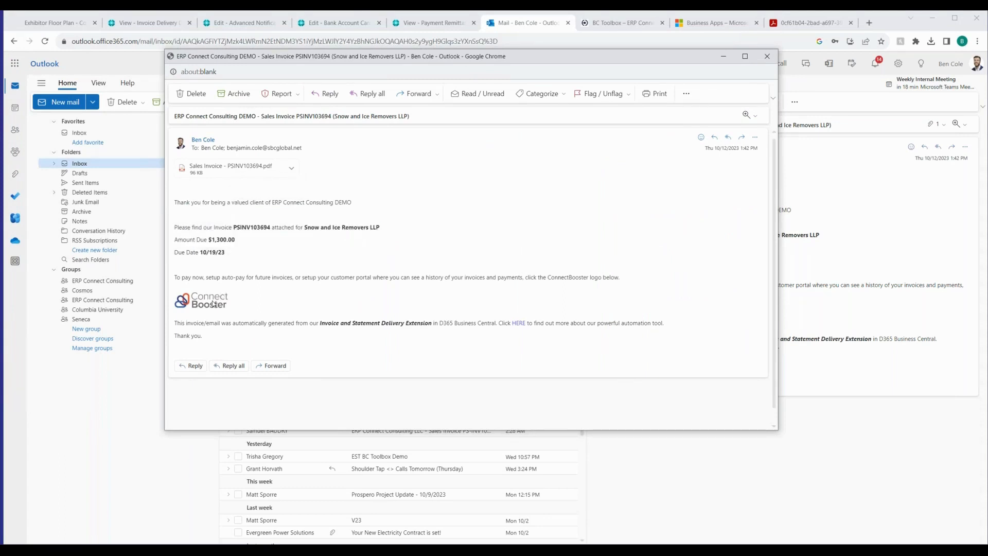
{"action": "left_click_drag", "start_coordinate": [325, 322], "coordinate": [570, 323]}
{"action": "left_click", "coordinate": [578, 323]}
Open the sales invoice PDF attached to the email and examine its header, line and totals
{"action": "left_click", "coordinate": [232, 173]}
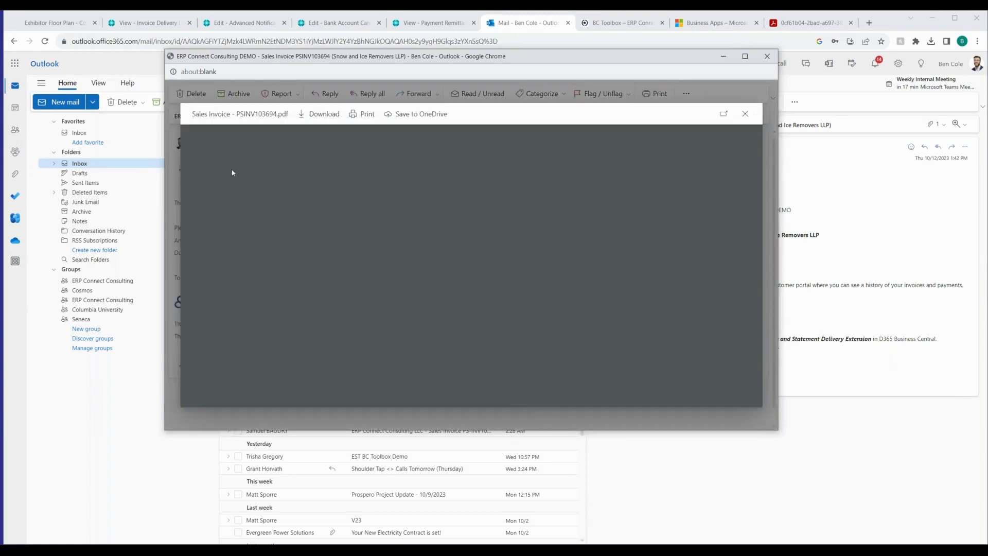
{"action": "scroll", "coordinate": [406, 288], "scroll_direction": "down", "scroll_amount": 1}
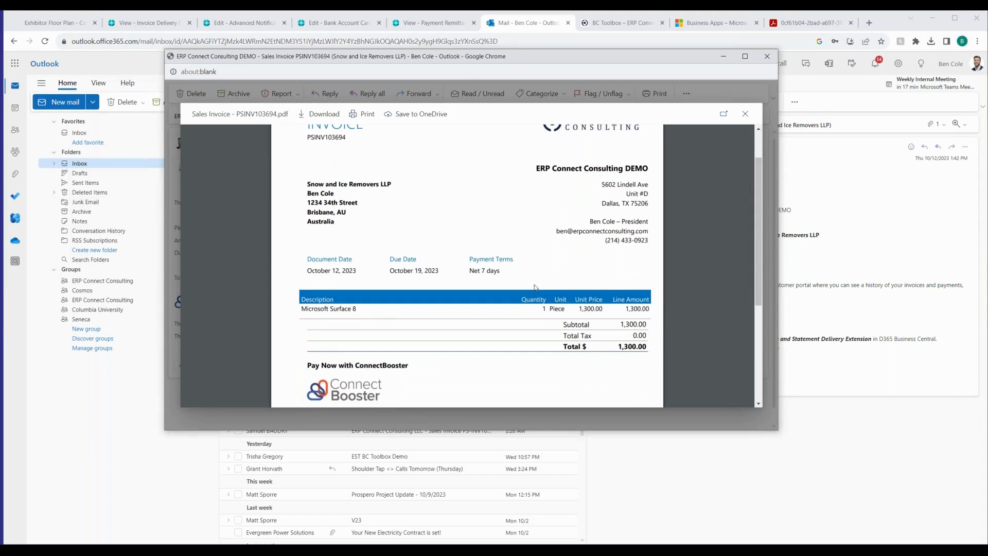
Close the invoice PDF and email window, return to the Invoice Delivery Dashboard (ISD) and re-send the newest invoice to the customer by email
{"action": "left_click", "coordinate": [743, 115]}
{"action": "left_click", "coordinate": [767, 56]}
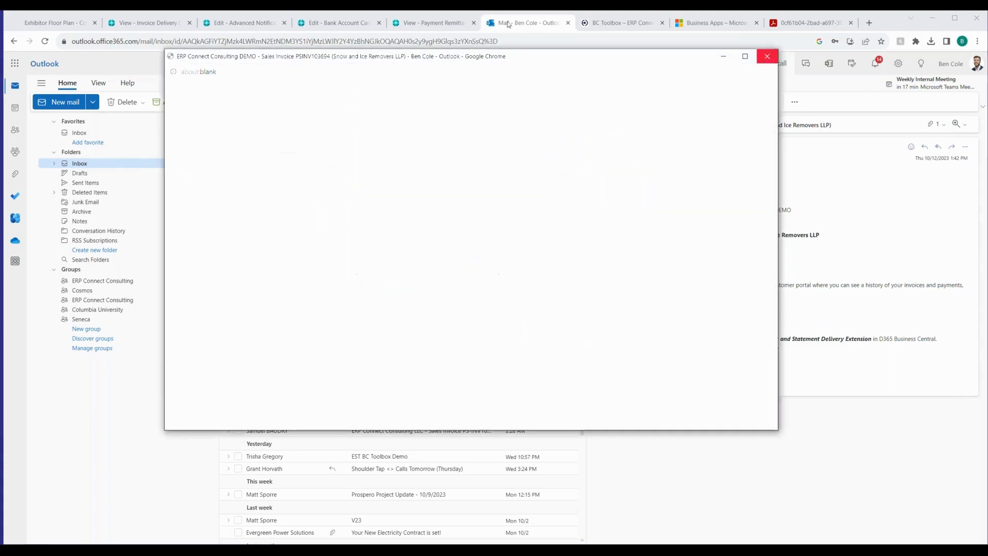
{"action": "left_click", "coordinate": [144, 22]}
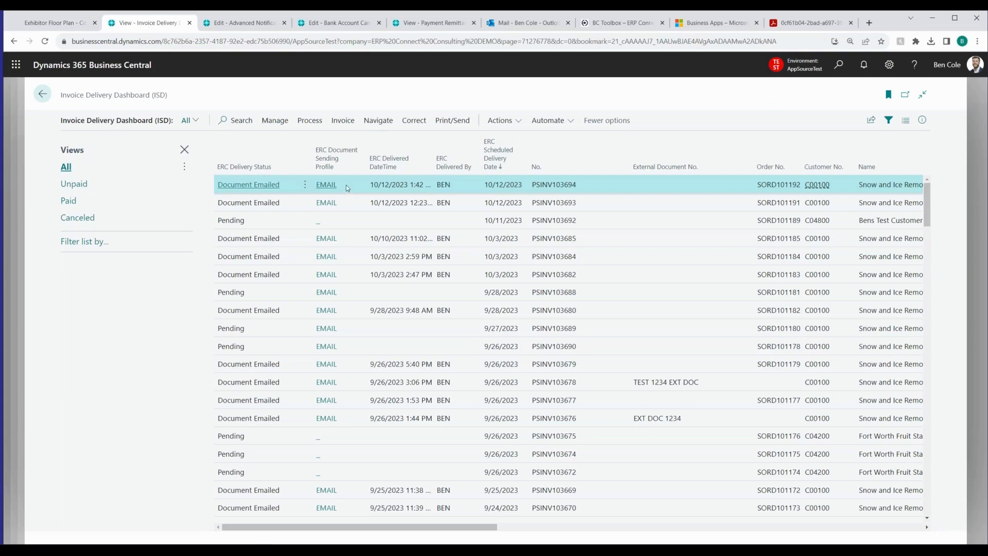
{"action": "left_click", "coordinate": [450, 124]}
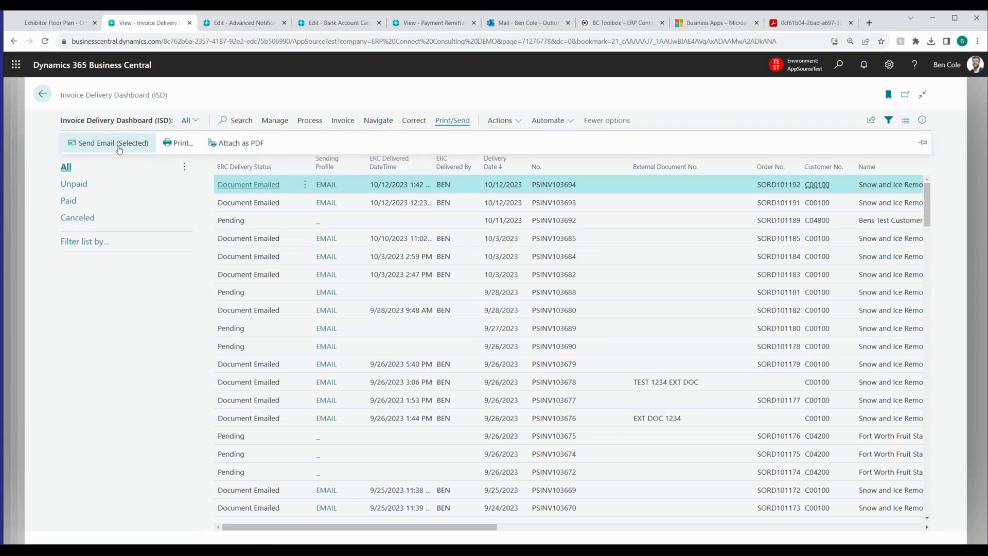
{"action": "left_click", "coordinate": [119, 147]}
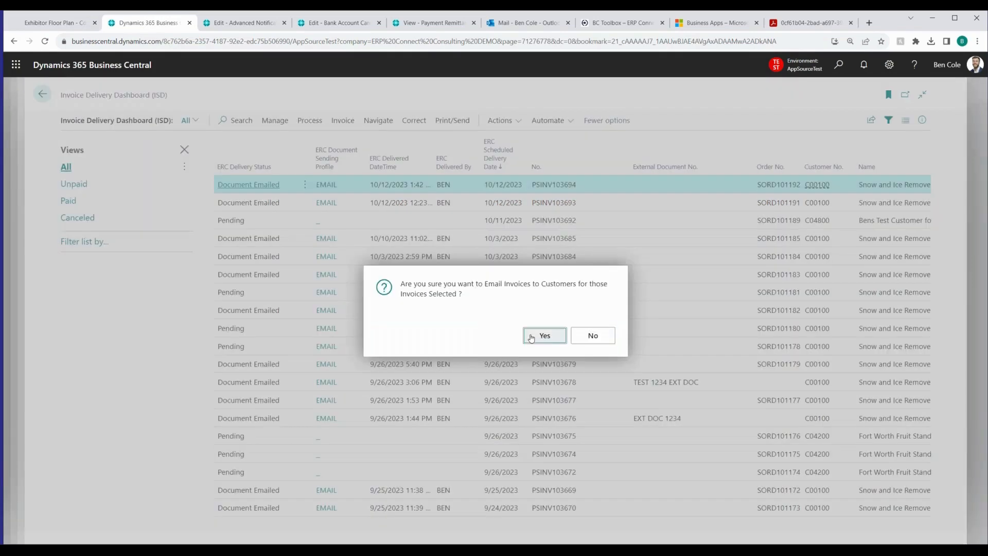
{"action": "left_click", "coordinate": [531, 338]}
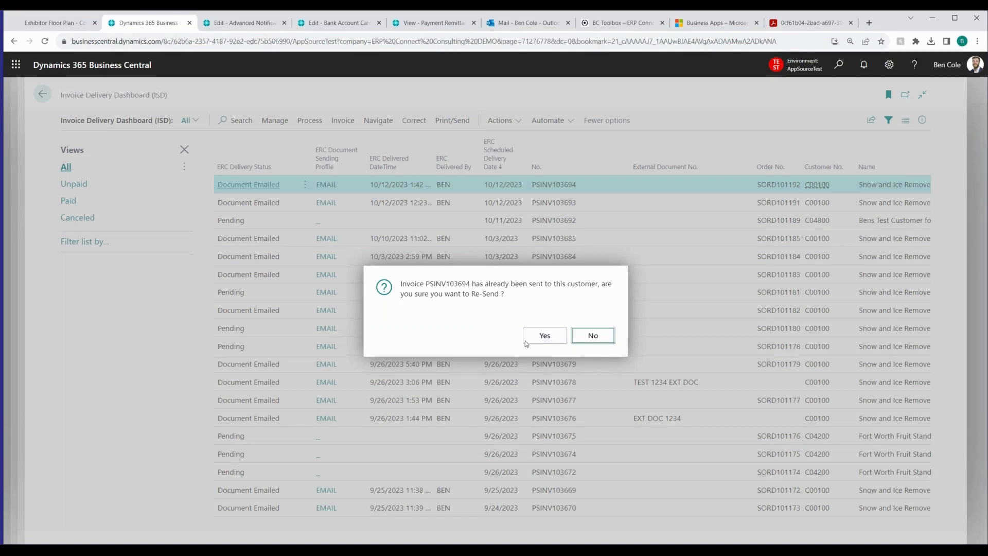
{"action": "left_click", "coordinate": [544, 337]}
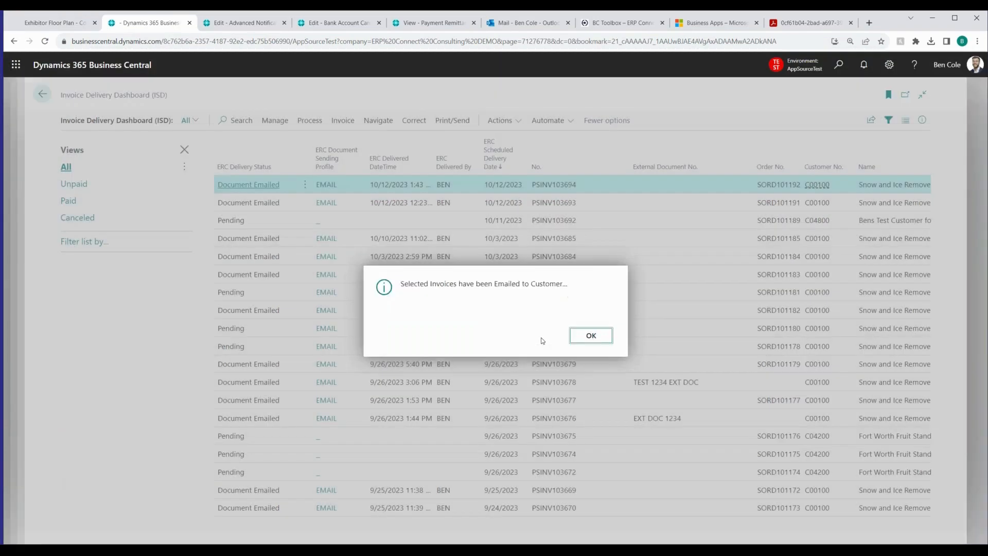
{"action": "left_click", "coordinate": [608, 343]}
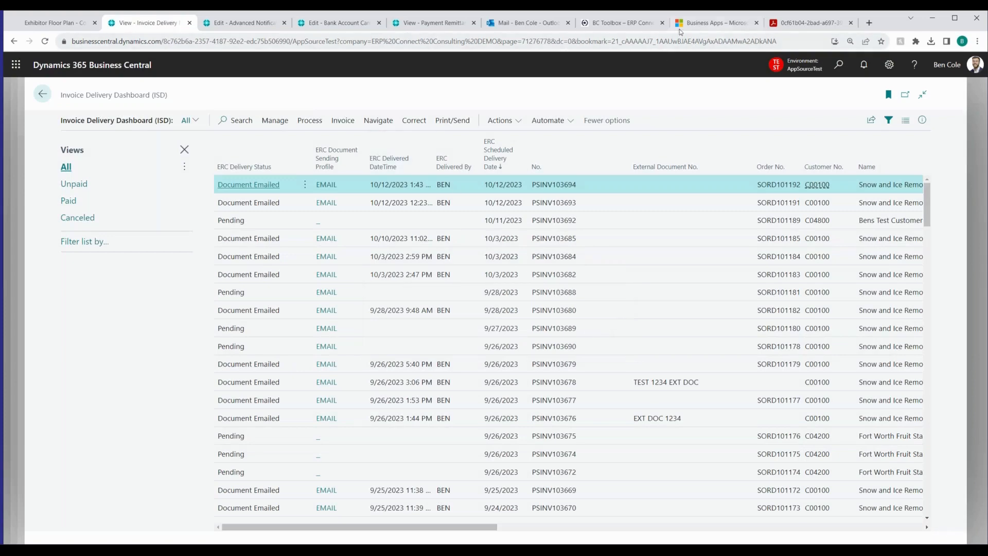
Switch to Outlook, read the Sales Order Shipment Alert email and refresh the inbox to check for the re-sent invoice email
{"action": "left_click", "coordinate": [535, 28]}
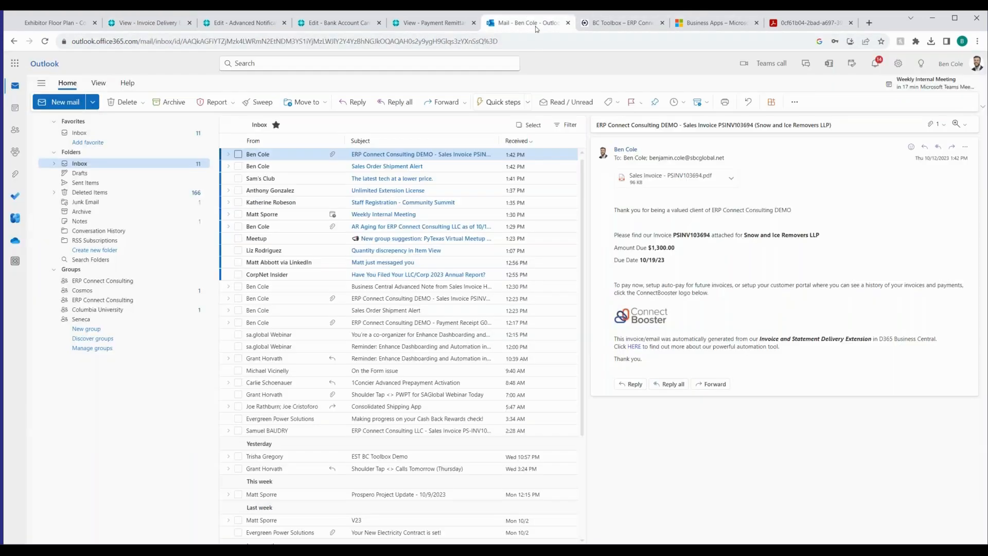
{"action": "left_click", "coordinate": [408, 170]}
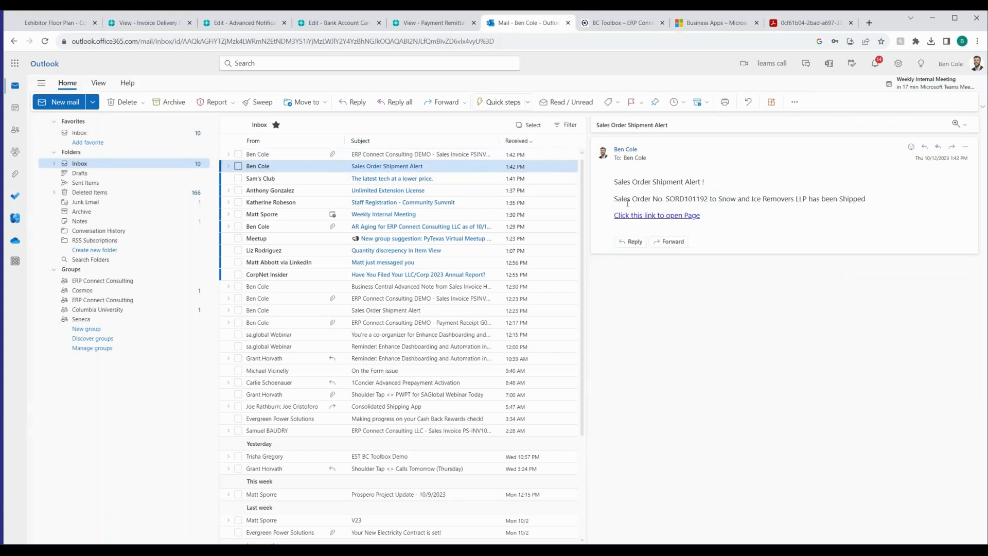
{"action": "left_click_drag", "start_coordinate": [617, 182], "coordinate": [809, 198]}
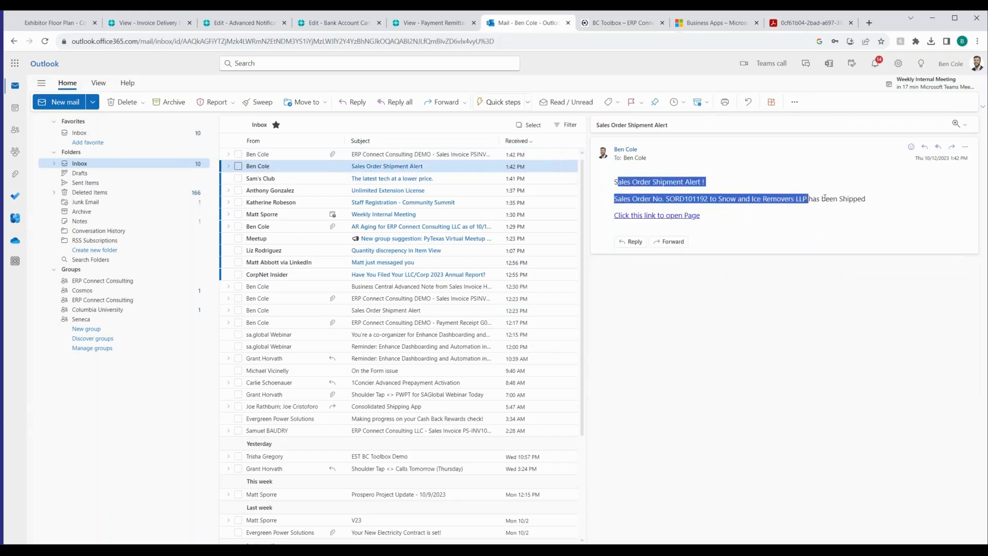
{"action": "left_click", "coordinate": [825, 198]}
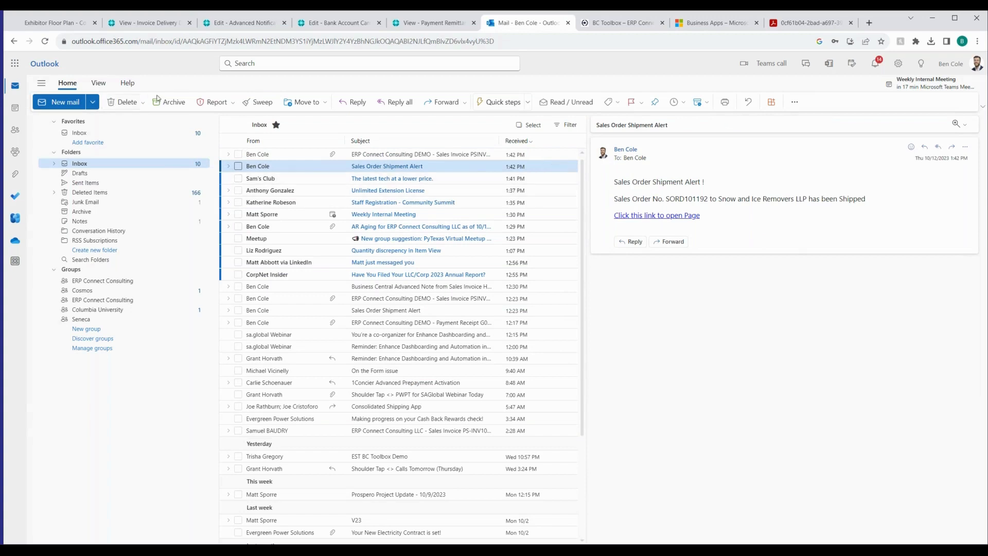
{"action": "left_click", "coordinate": [47, 41]}
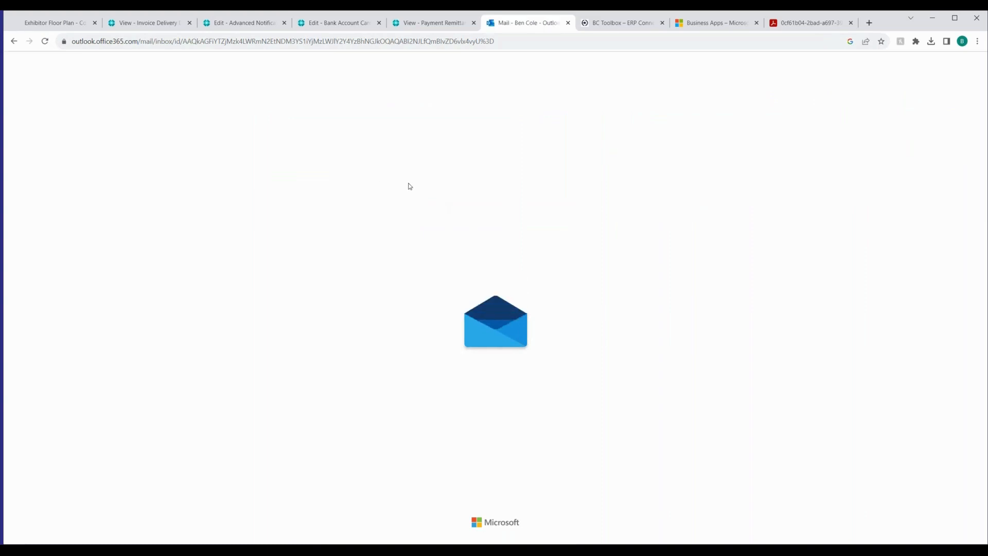
{"action": "left_click", "coordinate": [407, 140]}
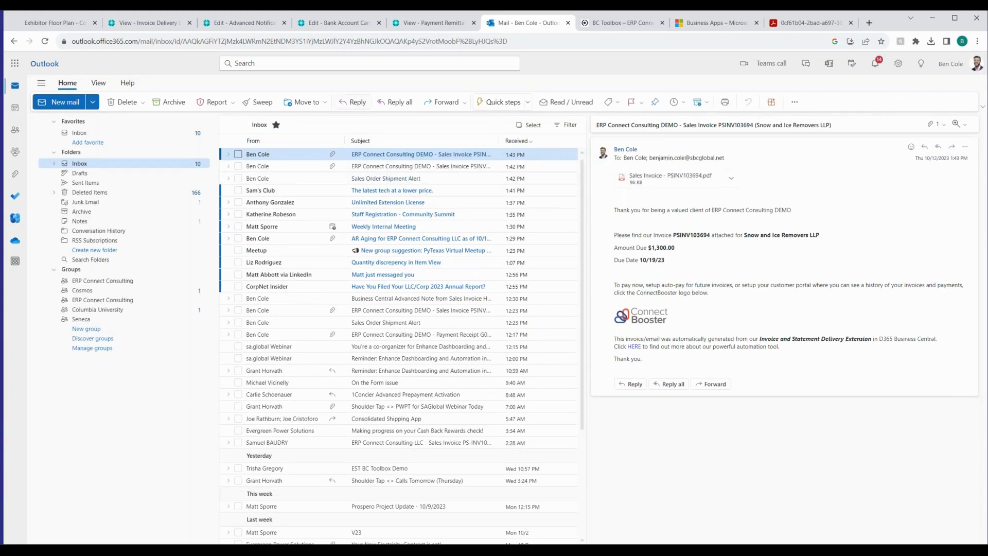
Return to Business Central, leave the invoice dashboard and open the customer card for Snow and Ice Removers LLP from the Customers list
{"action": "left_click", "coordinate": [138, 24]}
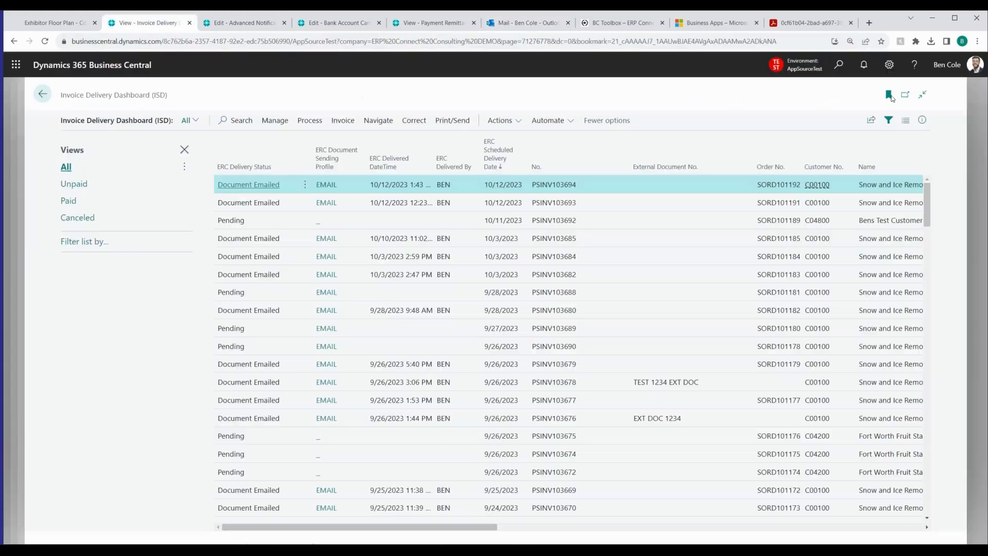
{"action": "left_click", "coordinate": [978, 105]}
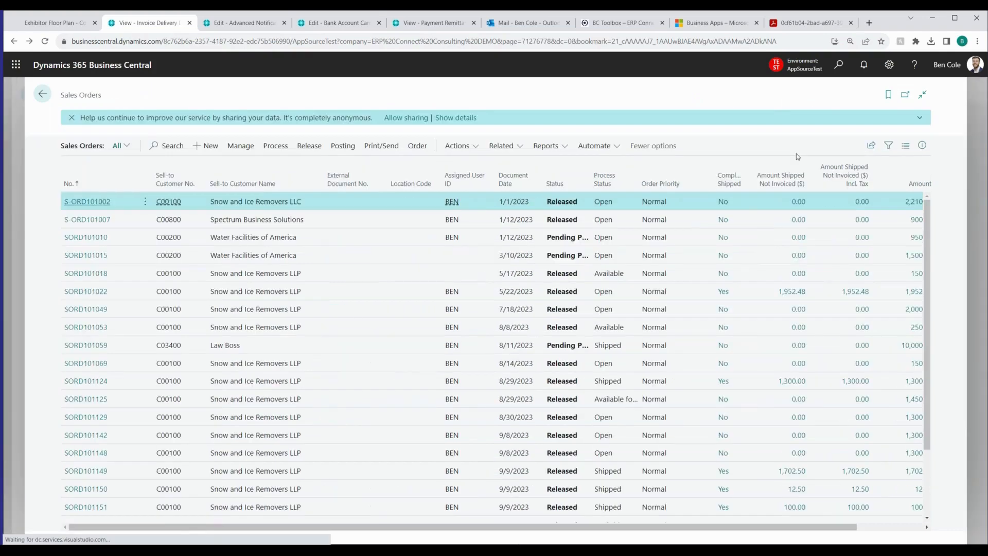
{"action": "left_click", "coordinate": [47, 97]}
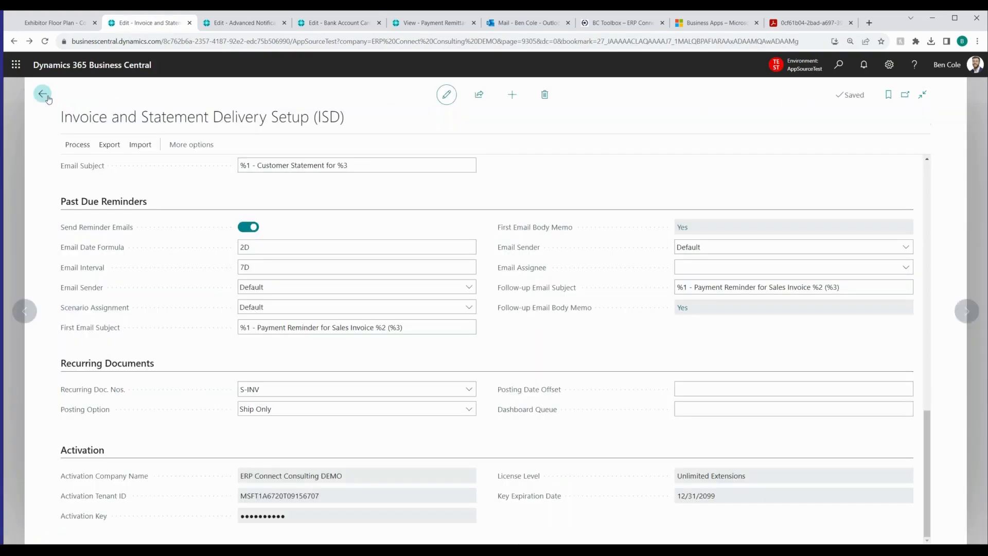
{"action": "left_click", "coordinate": [44, 94]}
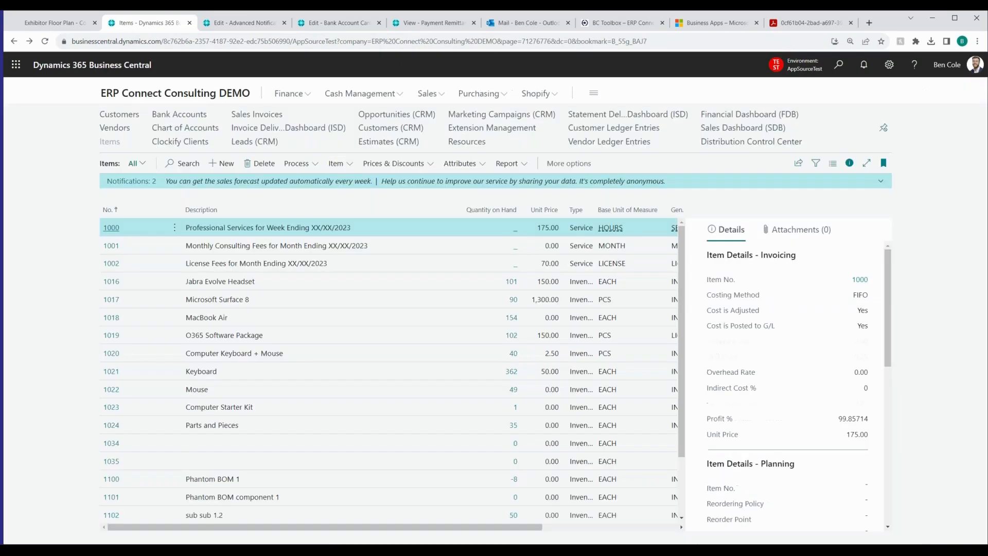
{"action": "left_click", "coordinate": [120, 114]}
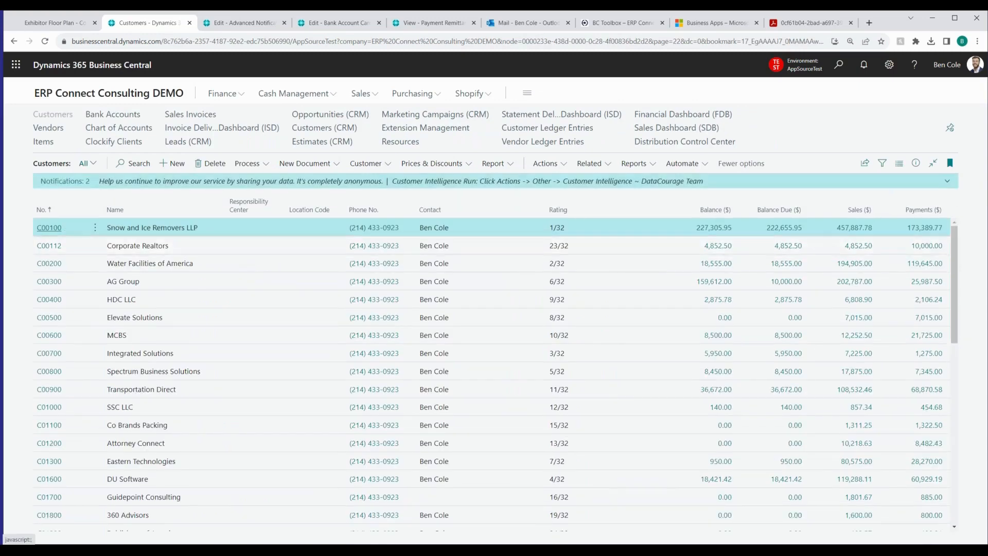
{"action": "left_click", "coordinate": [51, 228]}
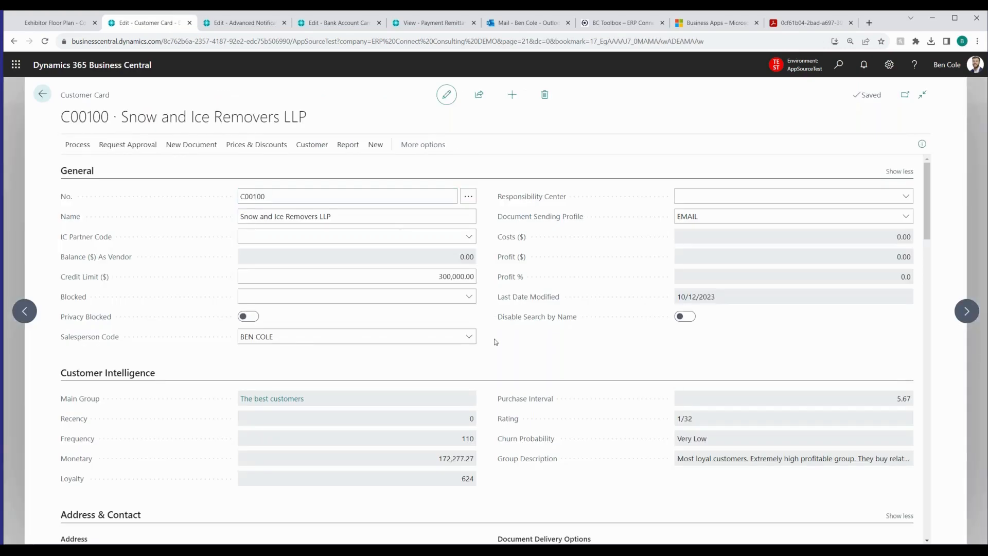
Review the card's Document Delivery Options, including the AR Email recipients and the ERC ISD customer emails per document type
{"action": "scroll", "coordinate": [495, 344], "scroll_direction": "down", "scroll_amount": 6}
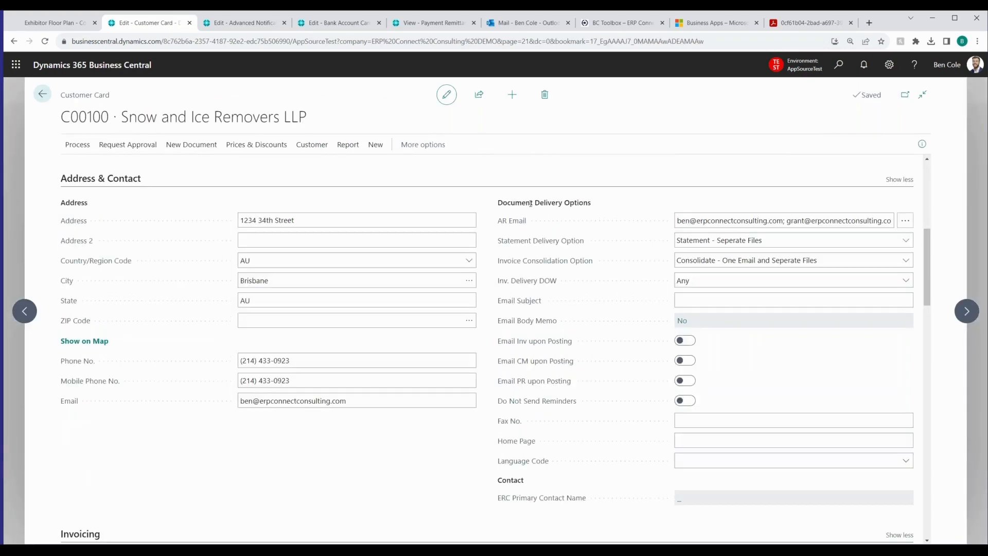
{"action": "left_click_drag", "start_coordinate": [495, 202], "coordinate": [636, 203]}
{"action": "left_click", "coordinate": [765, 219]}
{"action": "triple_click", "coordinate": [699, 221]}
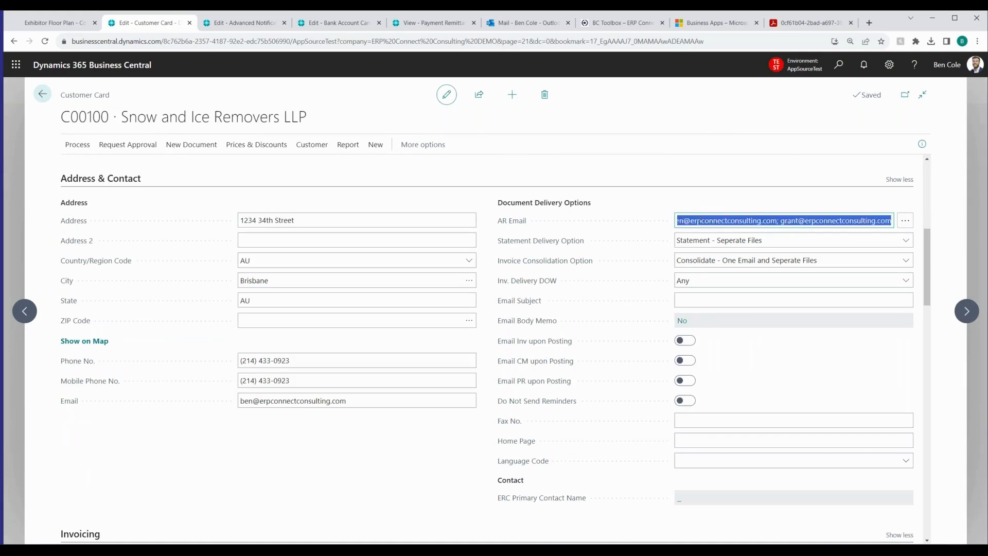
{"action": "left_click", "coordinate": [708, 188]}
{"action": "left_click", "coordinate": [905, 220]}
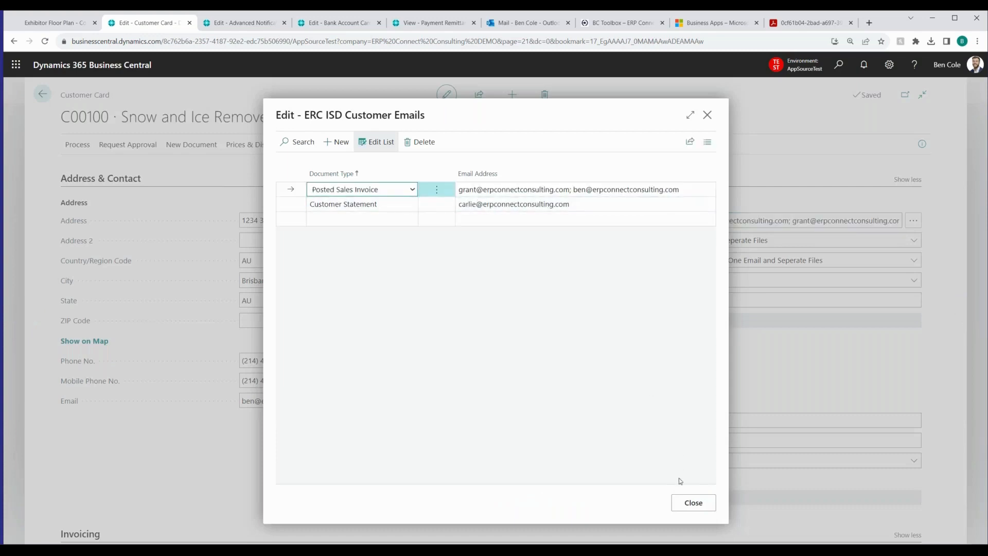
{"action": "left_click", "coordinate": [693, 502]}
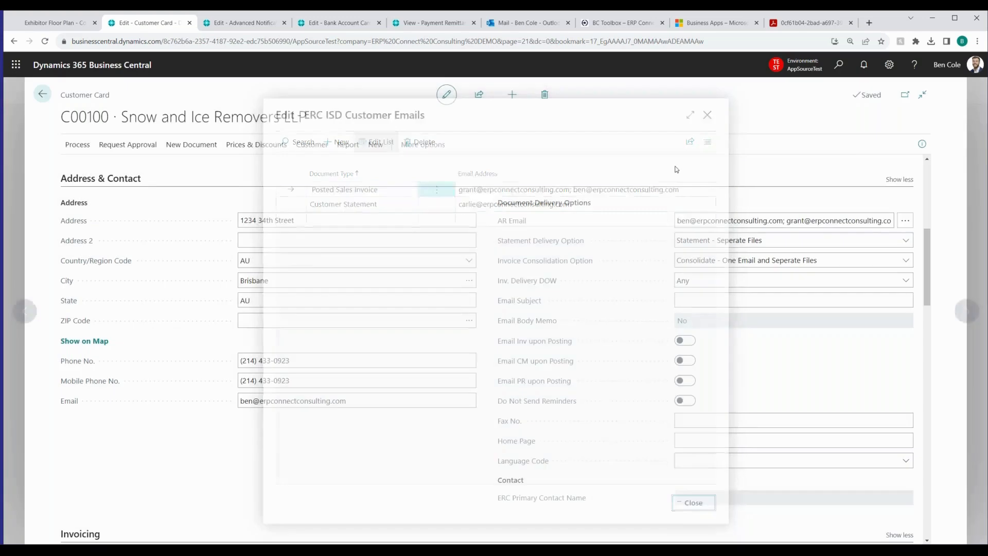
Examine the choices available for the customer's Statement Delivery Option and Invoice Consolidation Option
{"action": "left_click", "coordinate": [730, 239]}
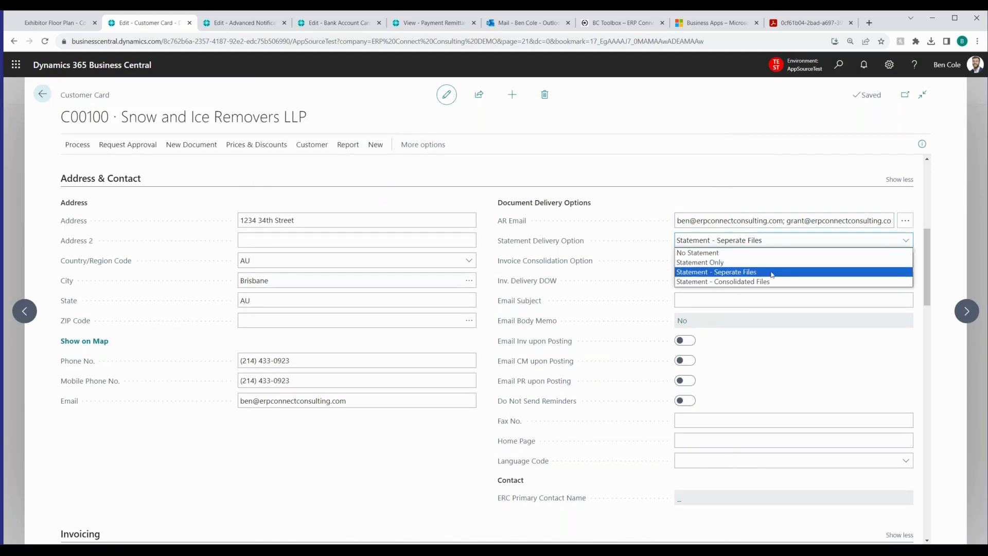
{"action": "left_click", "coordinate": [776, 242]}
{"action": "left_click", "coordinate": [728, 265]}
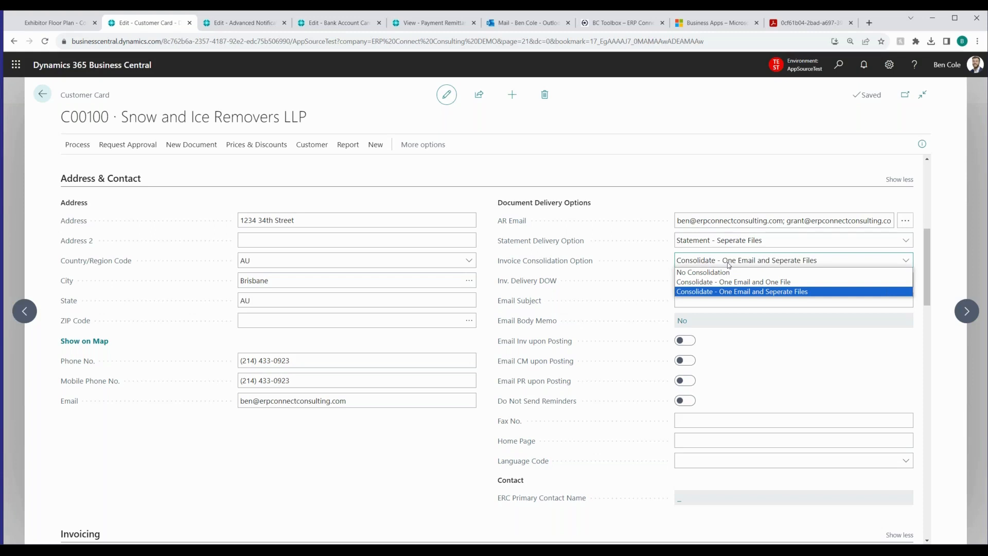
{"action": "left_click", "coordinate": [492, 264]}
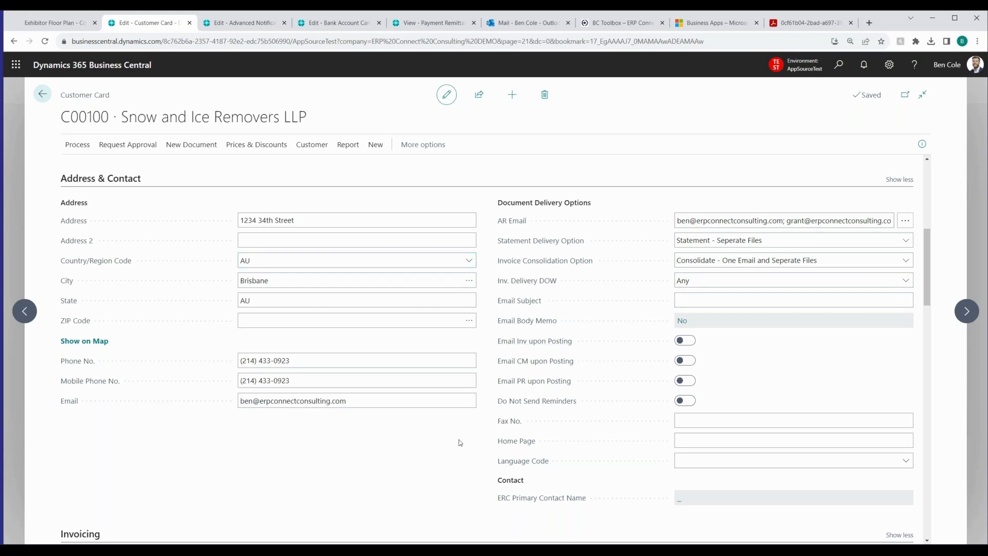
Leave the customer card, search for "posted sales inv" and open the Posted Sales Invoices list
{"action": "left_click", "coordinate": [43, 95]}
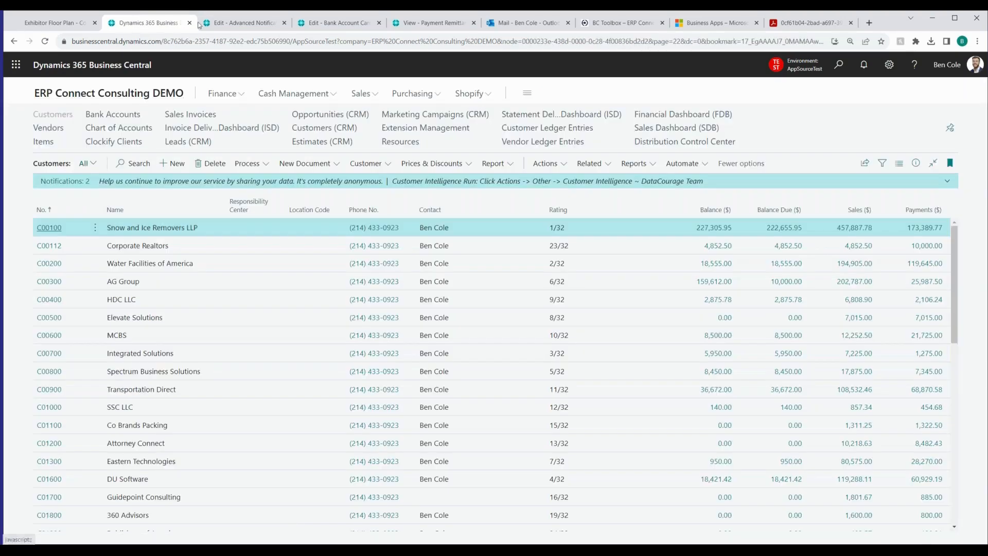
{"action": "left_click", "coordinate": [839, 65]}
{"action": "type", "text": "posted sales inv"}
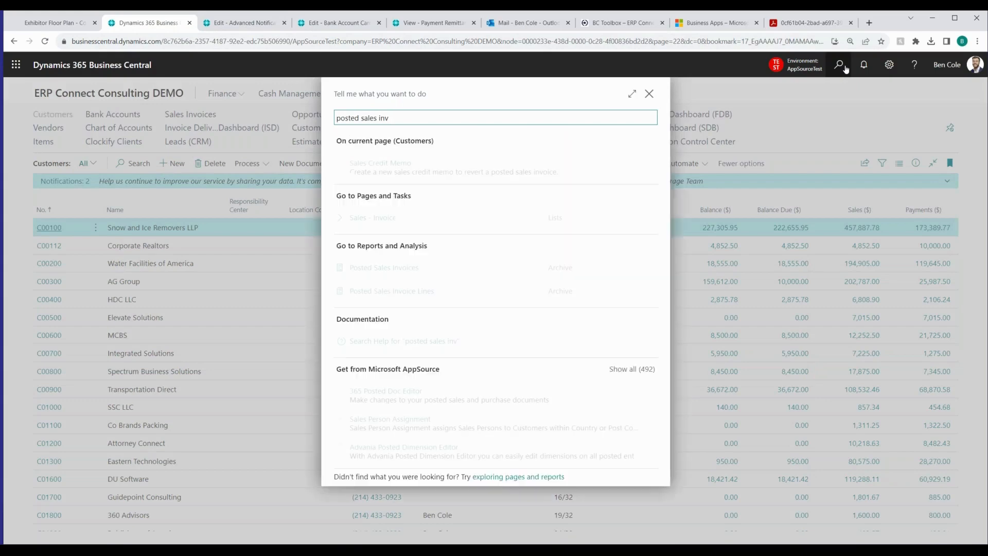
{"action": "key", "text": "Down"}
{"action": "key", "text": "Down"}
{"action": "key", "text": "Down"}
{"action": "key", "text": "Return"}
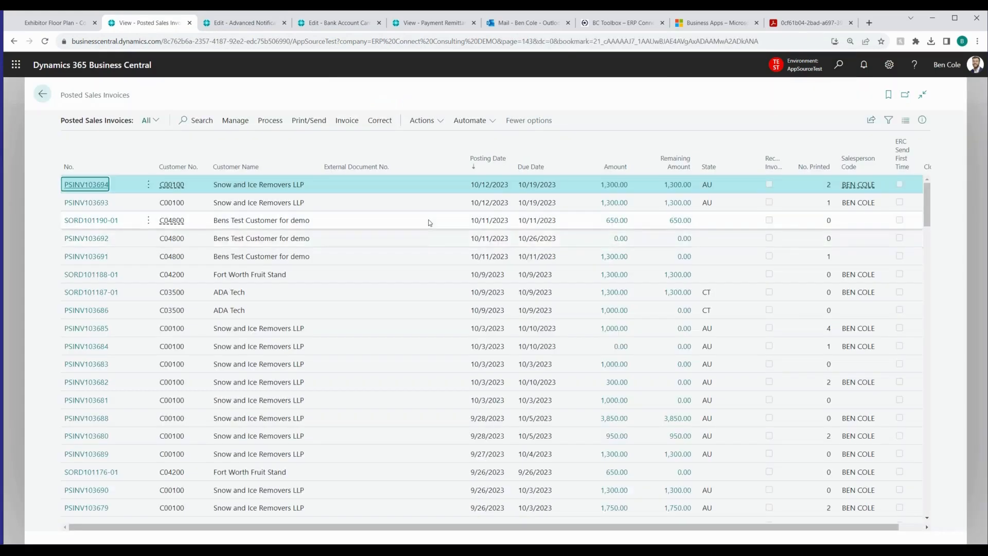
Switch to Advanced Notifications Setup (ANT) and review its General, Pop Up Notifications and Advanced Notifications settings
{"action": "left_click", "coordinate": [245, 26]}
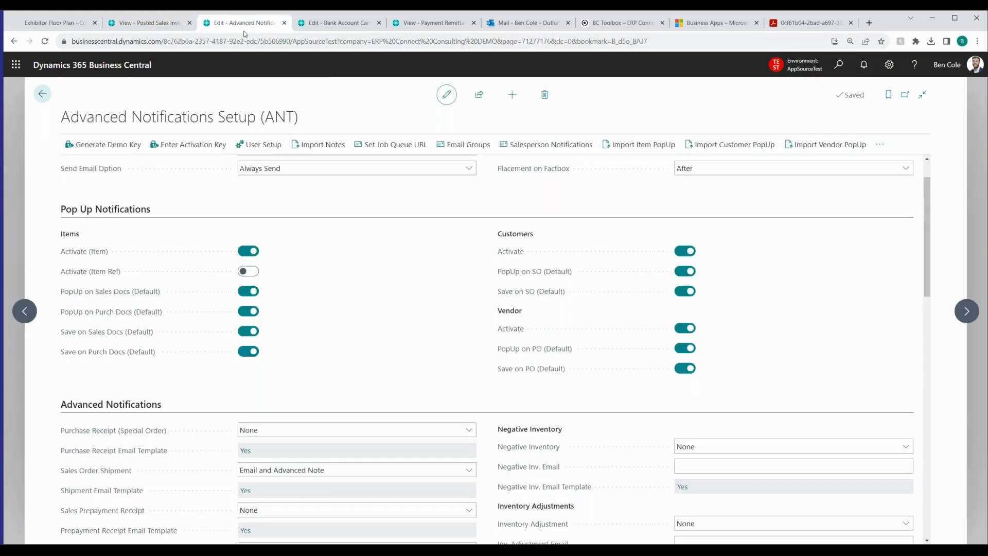
{"action": "scroll", "coordinate": [477, 218], "scroll_direction": "up", "scroll_amount": 1}
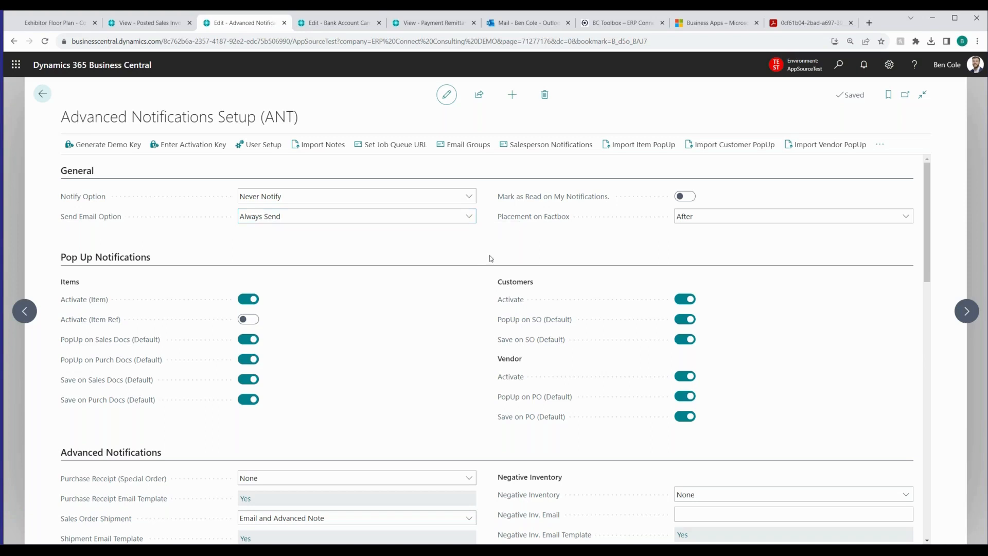
{"action": "scroll", "coordinate": [460, 302], "scroll_direction": "down", "scroll_amount": 2}
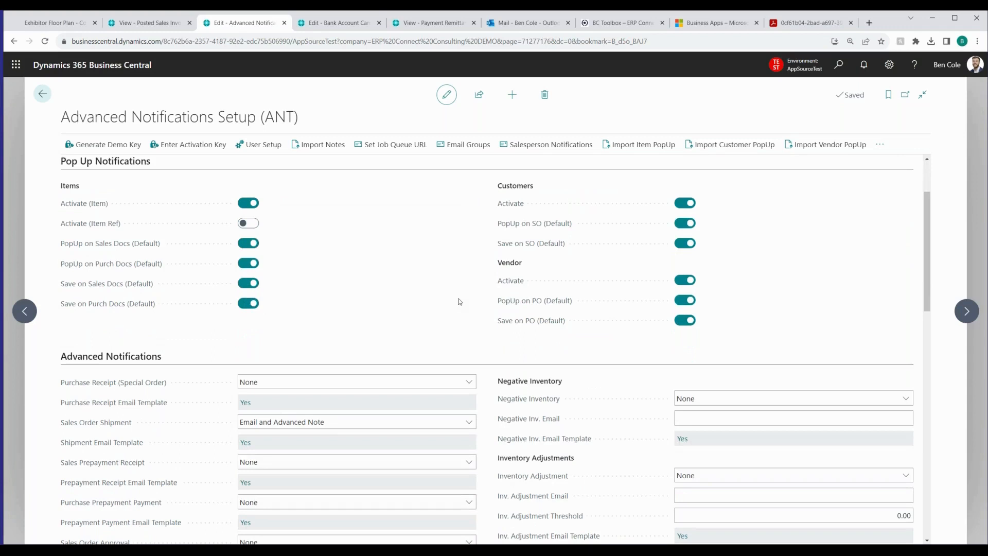
{"action": "scroll", "coordinate": [487, 338], "scroll_direction": "down", "scroll_amount": 2}
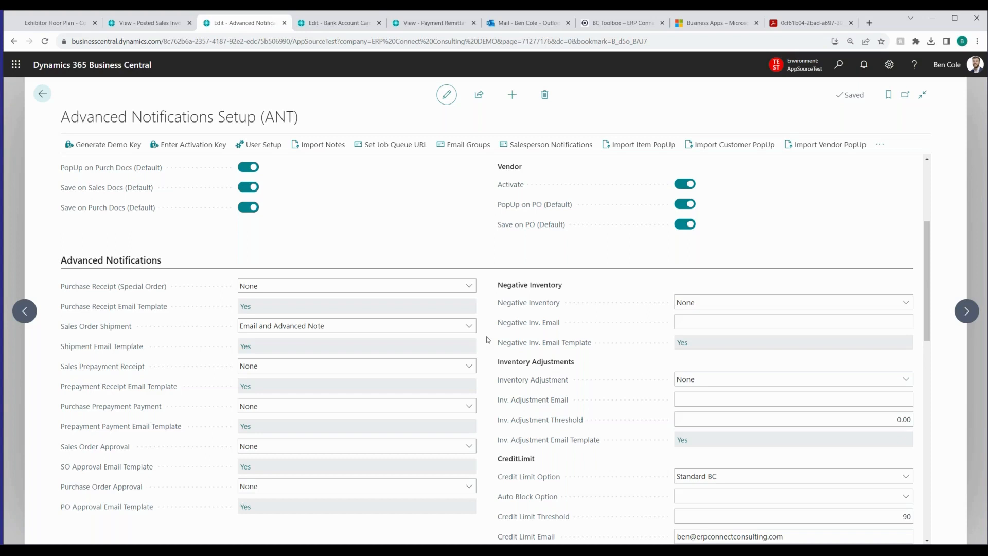
{"action": "scroll", "coordinate": [359, 222], "scroll_direction": "down", "scroll_amount": 1}
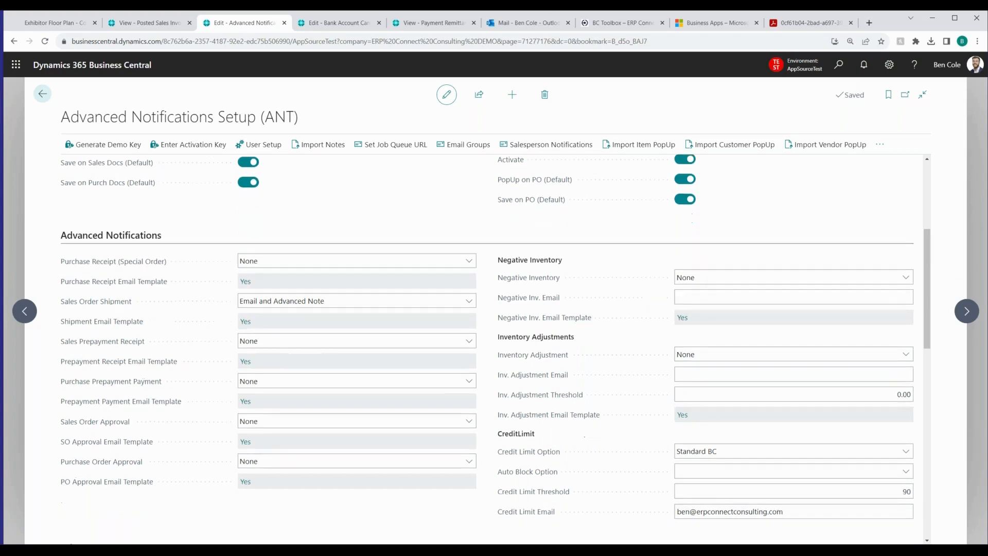
{"action": "scroll", "coordinate": [113, 275], "scroll_direction": "down", "scroll_amount": 1}
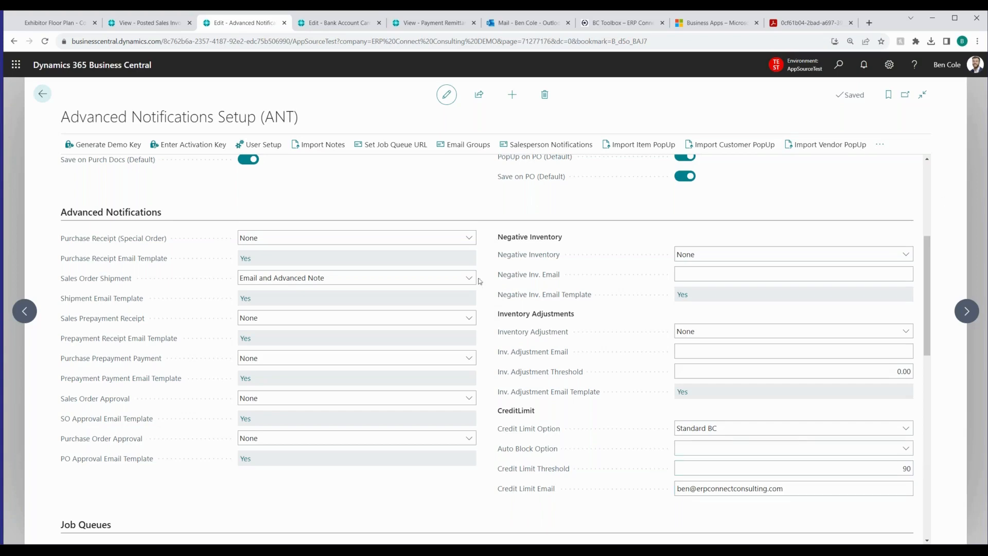
Review the Job Queues, Azure BLOB Storage and Activation settings in Advanced Notifications Setup, plus the users listed in User Setup (ANT)
{"action": "scroll", "coordinate": [484, 294], "scroll_direction": "down", "scroll_amount": 1}
{"action": "scroll", "coordinate": [483, 288], "scroll_direction": "down", "scroll_amount": 5}
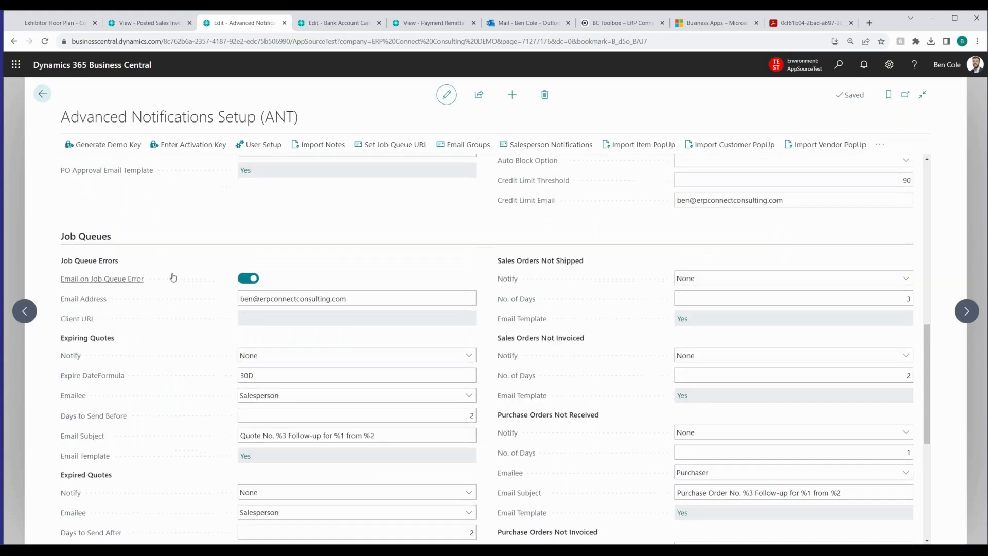
{"action": "scroll", "coordinate": [484, 272], "scroll_direction": "down", "scroll_amount": 2}
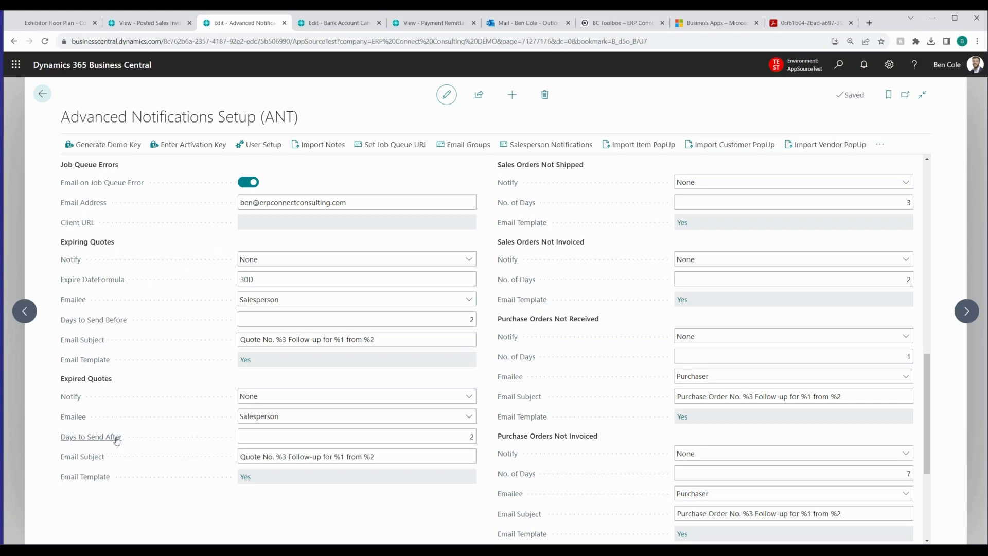
{"action": "scroll", "coordinate": [370, 359], "scroll_direction": "up", "scroll_amount": 1}
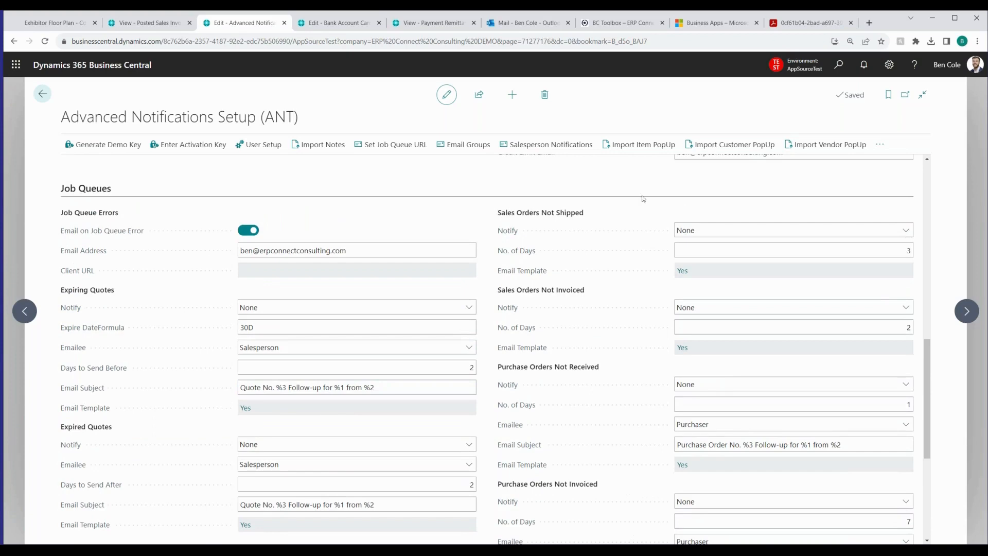
{"action": "scroll", "coordinate": [604, 364], "scroll_direction": "down", "scroll_amount": 3}
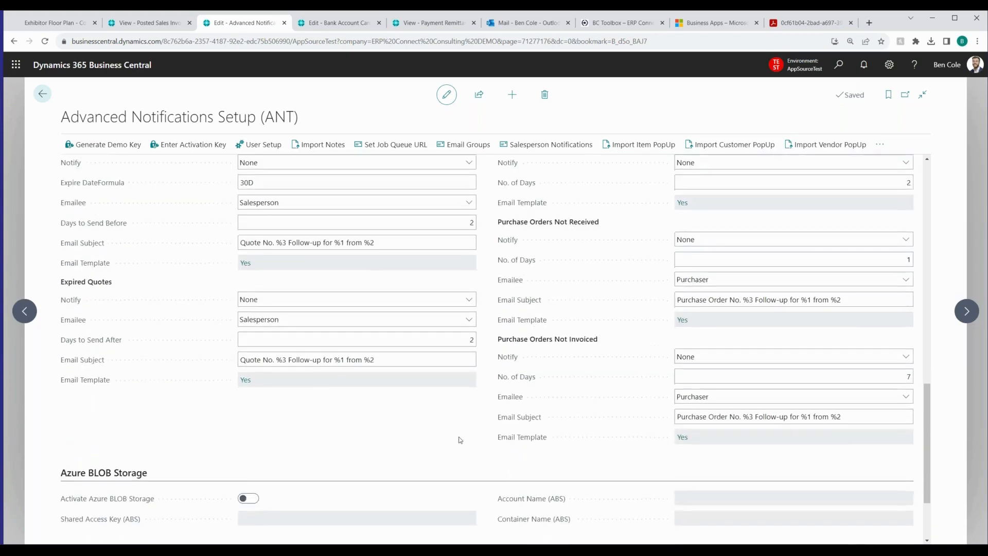
{"action": "scroll", "coordinate": [461, 439], "scroll_direction": "down", "scroll_amount": 2}
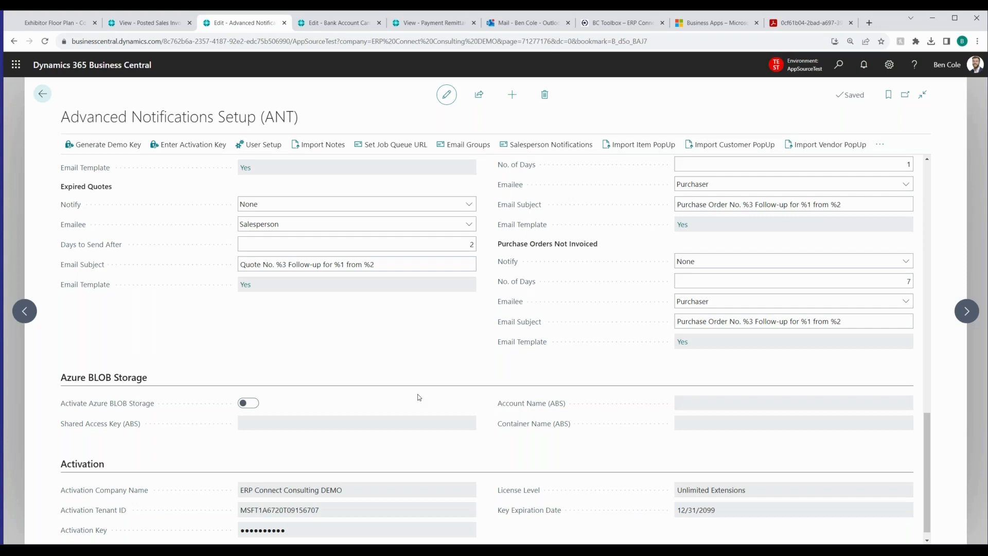
{"action": "left_click", "coordinate": [261, 145]}
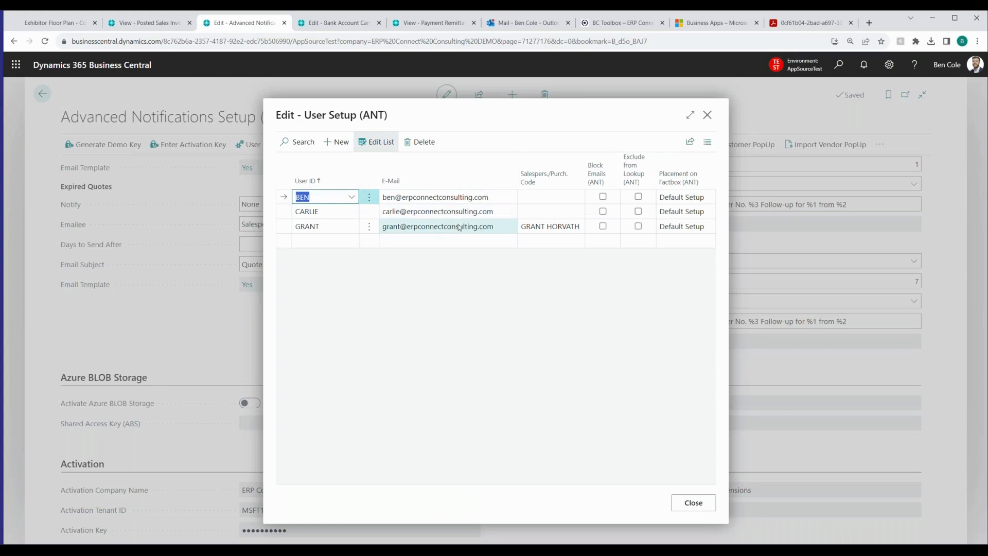
{"action": "left_click", "coordinate": [706, 505]}
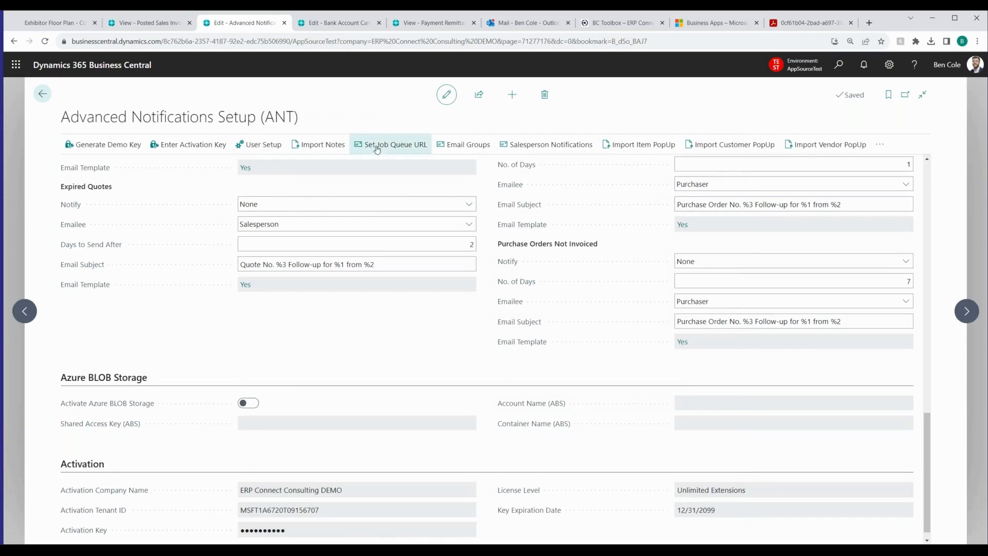
Add an advanced note to the latest Snow and Ice Removers LLP posted sales invoice, mentioning your own user: "Please check this out and make sure they pay us today."
{"action": "left_click", "coordinate": [168, 28]}
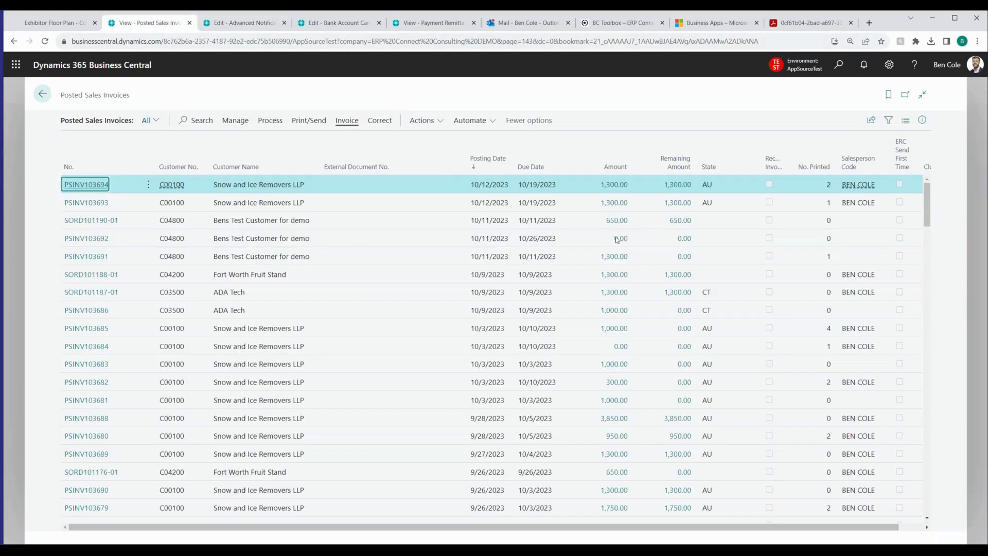
{"action": "left_click", "coordinate": [79, 184]}
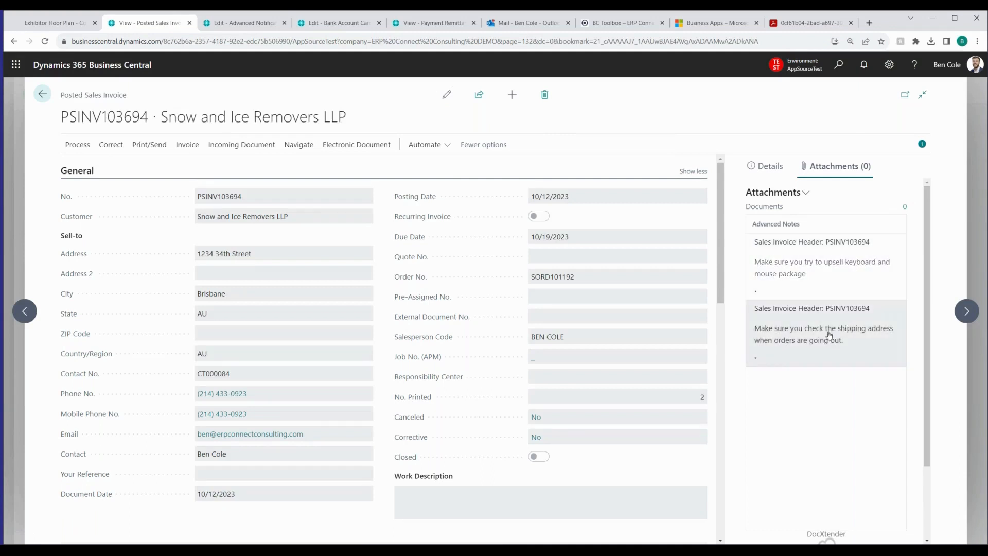
{"action": "left_click", "coordinate": [806, 194]}
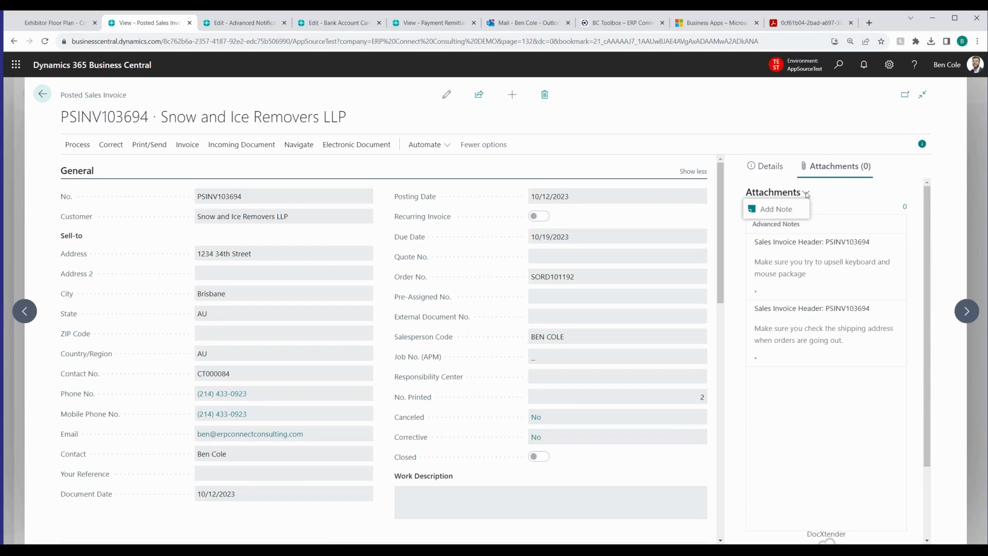
{"action": "left_click", "coordinate": [775, 209]}
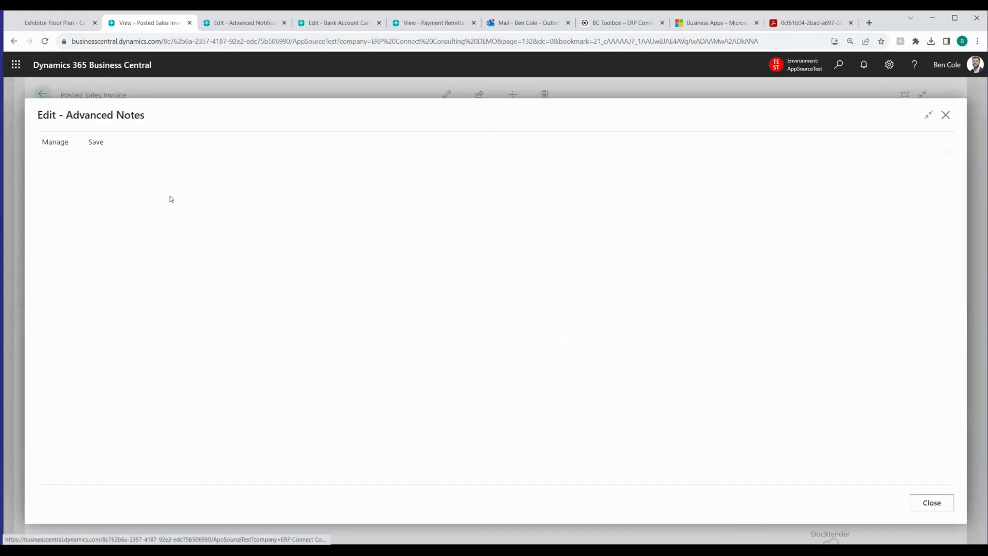
{"action": "type", "text": "@"}
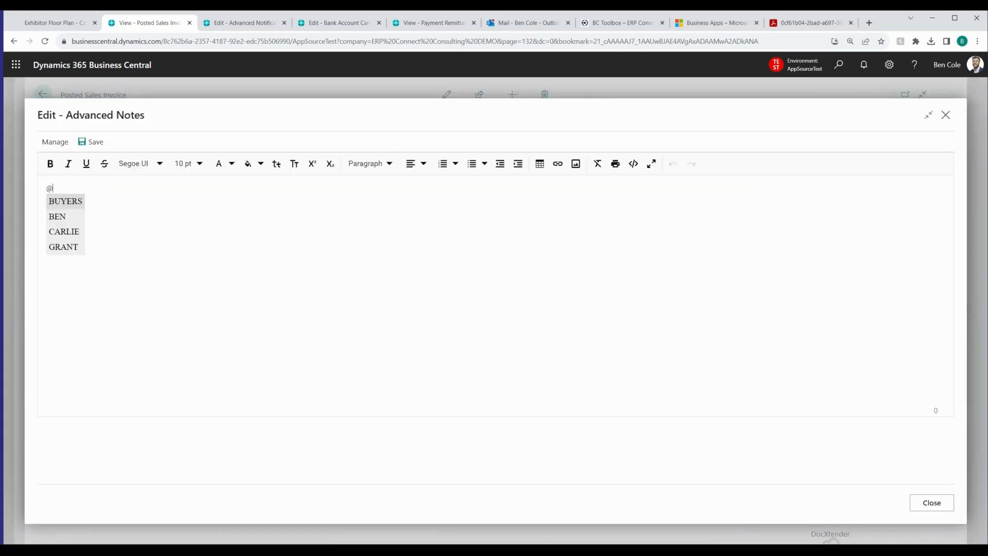
{"action": "type", "text": "BEN  P"}
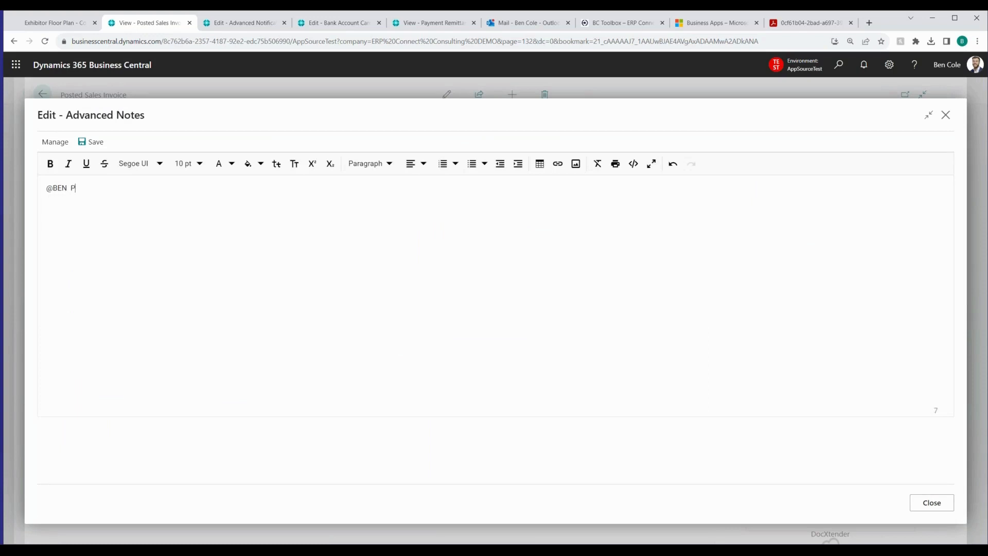
{"action": "type", "text": "lease check this out and make sure they pay us today.'"}
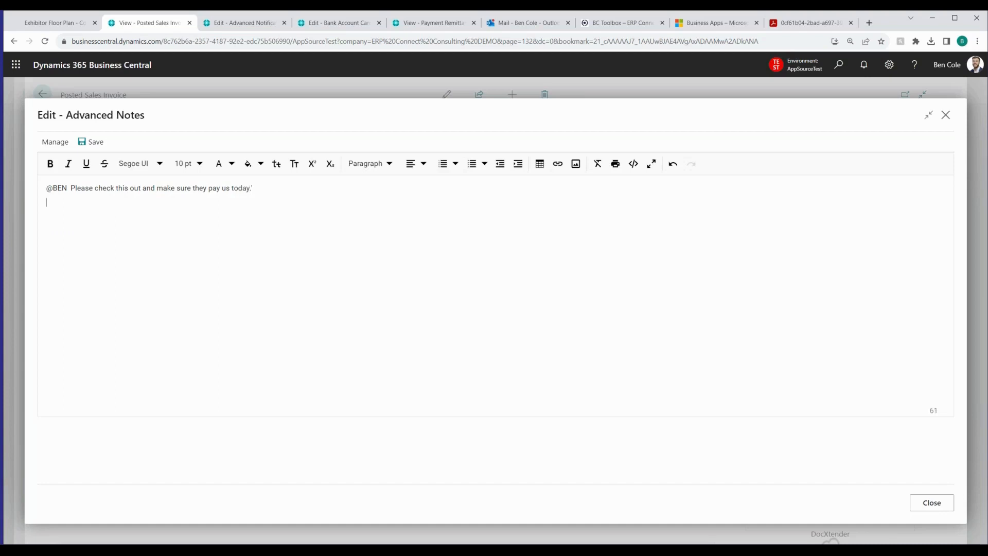
Copy the Business Central Toolbox logo from the BC Toolbox web page into the note and shrink it to about a third of its width
{"action": "left_click", "coordinate": [705, 25]}
{"action": "left_click", "coordinate": [609, 24]}
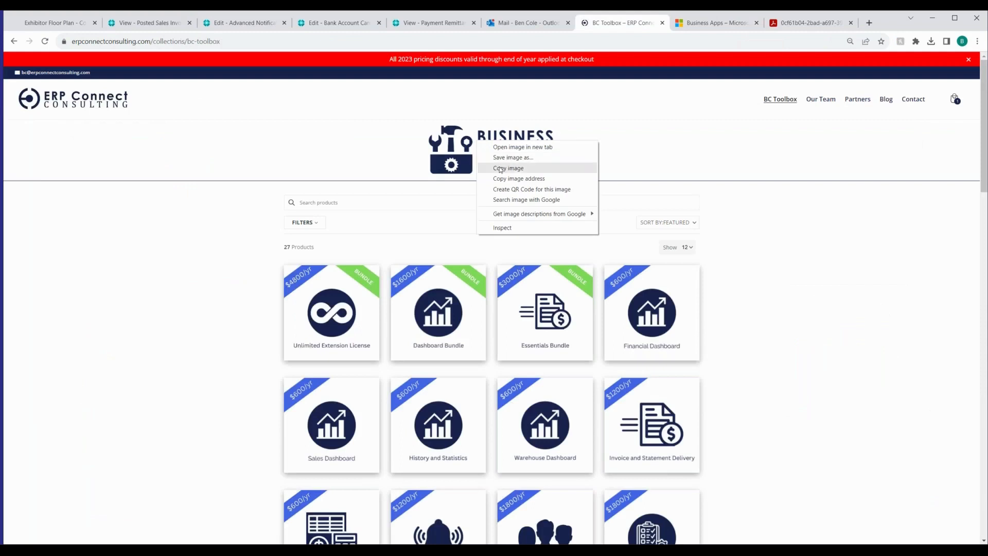
{"action": "left_click", "coordinate": [146, 23]}
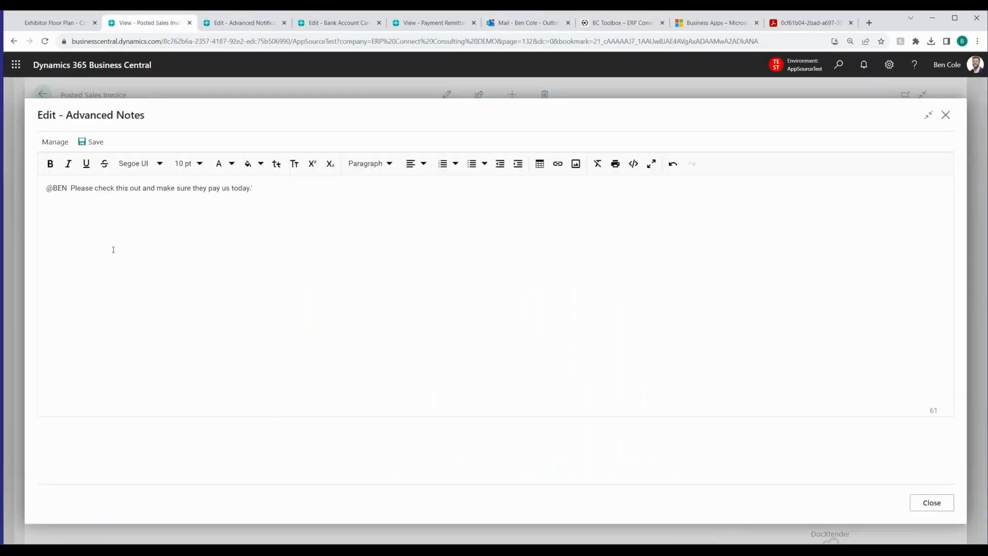
{"action": "key", "text": "ctrl+v"}
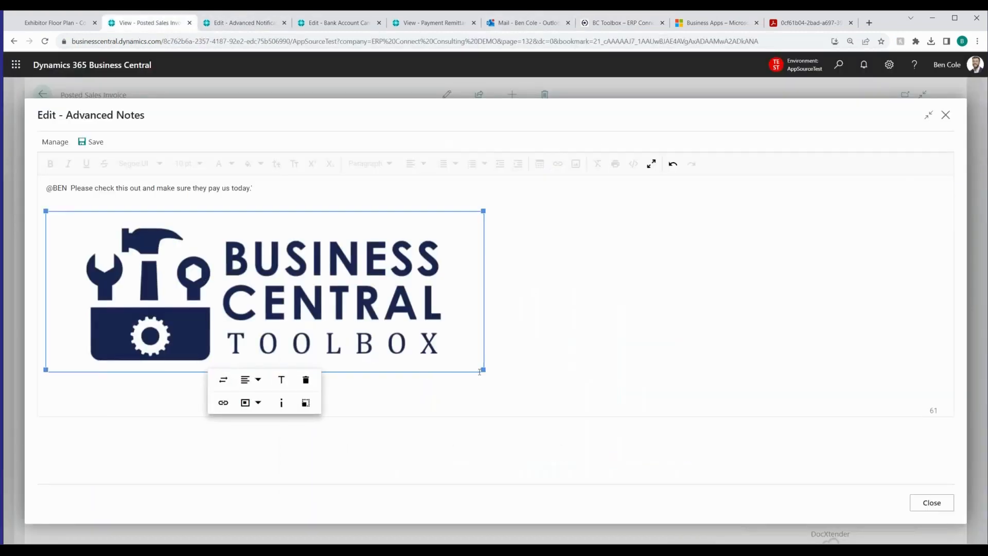
{"action": "left_click_drag", "start_coordinate": [480, 372], "coordinate": [231, 261]}
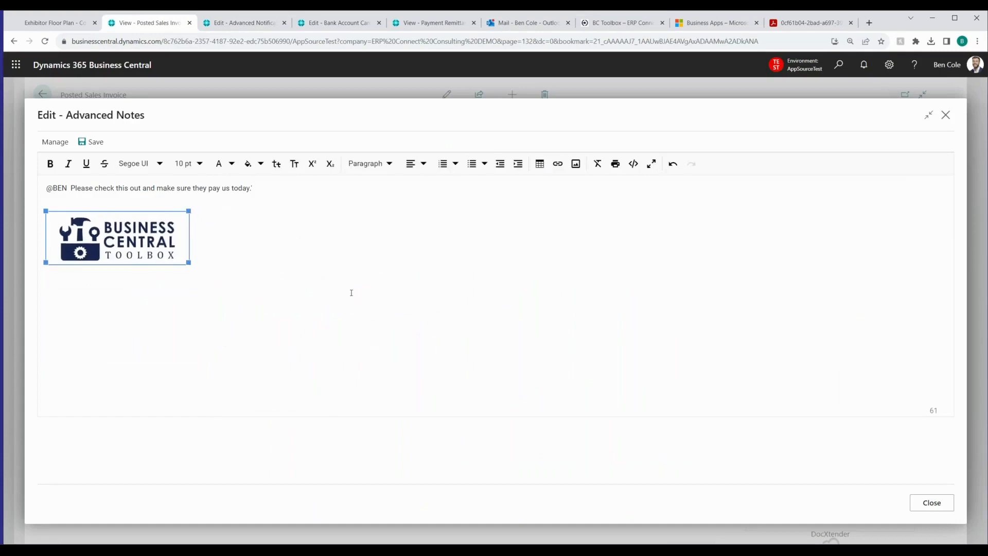
Save the advanced note and close its editor
{"action": "left_click", "coordinate": [358, 309]}
{"action": "left_click", "coordinate": [85, 142]}
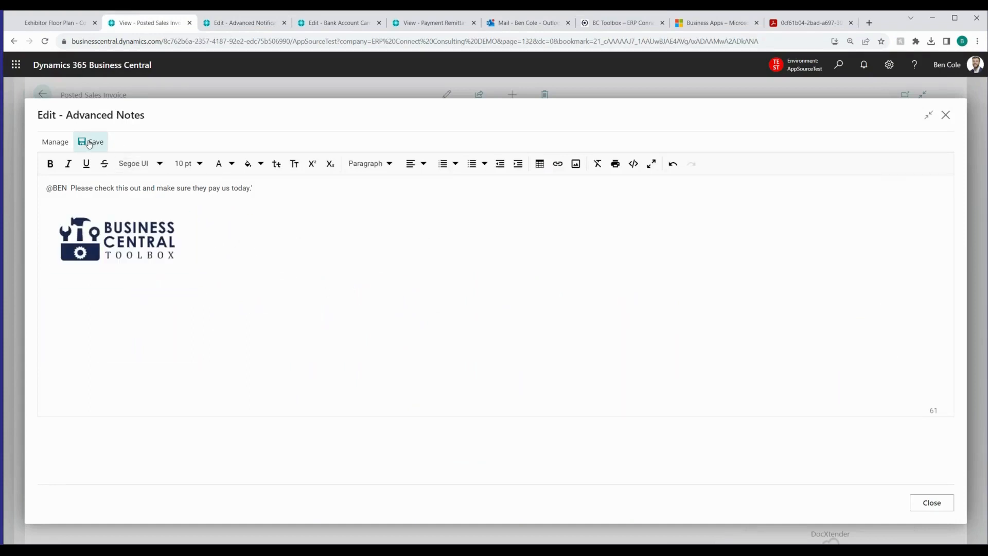
{"action": "left_click", "coordinate": [913, 504]}
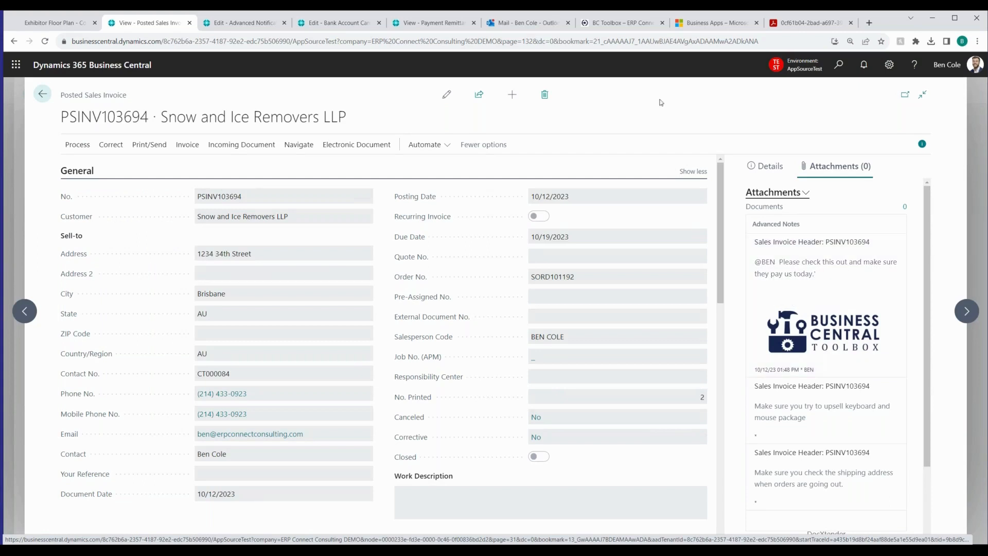
Switch to Outlook, read the Business Central Advanced Note email and follow its link to review the posted sales invoice
{"action": "left_click", "coordinate": [536, 23]}
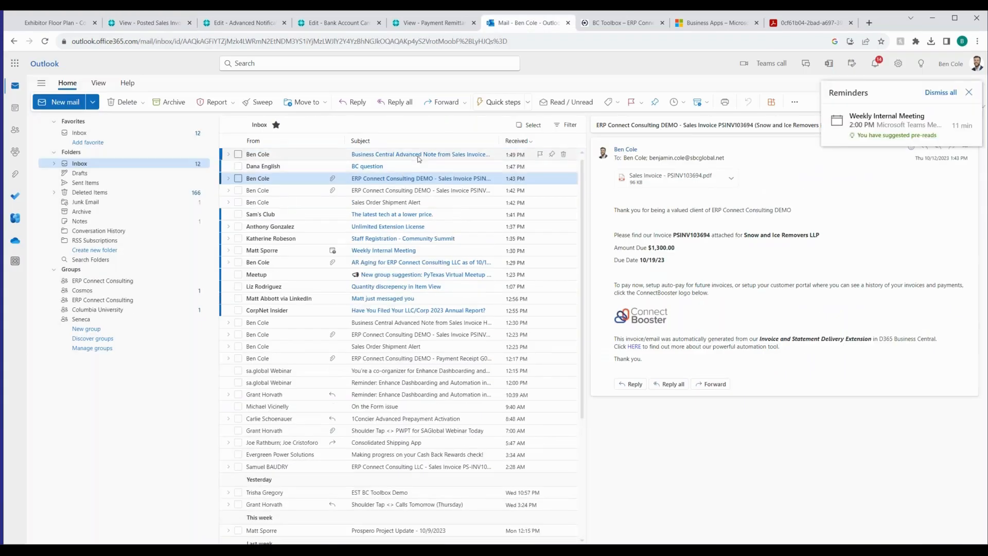
{"action": "left_click", "coordinate": [467, 155]}
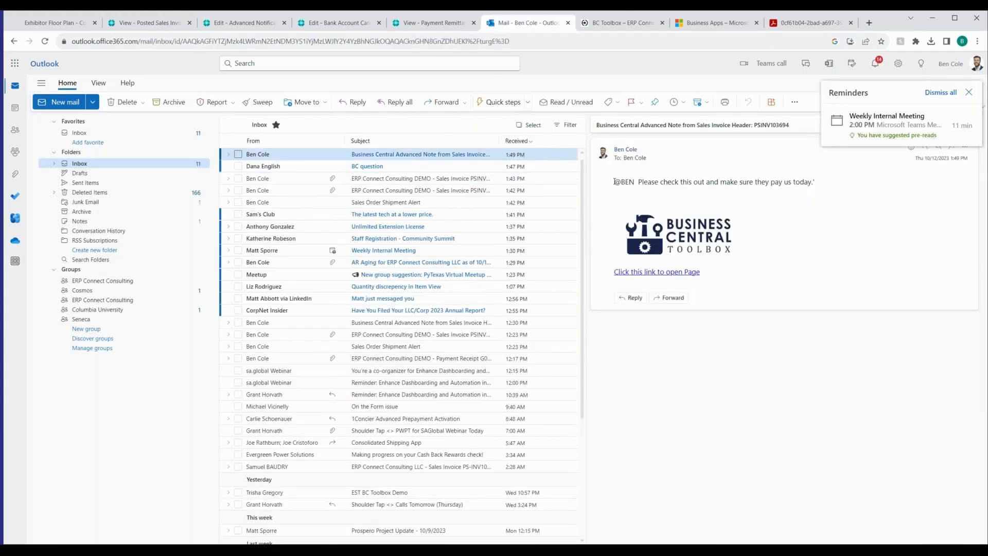
{"action": "left_click_drag", "start_coordinate": [688, 182], "coordinate": [787, 183]}
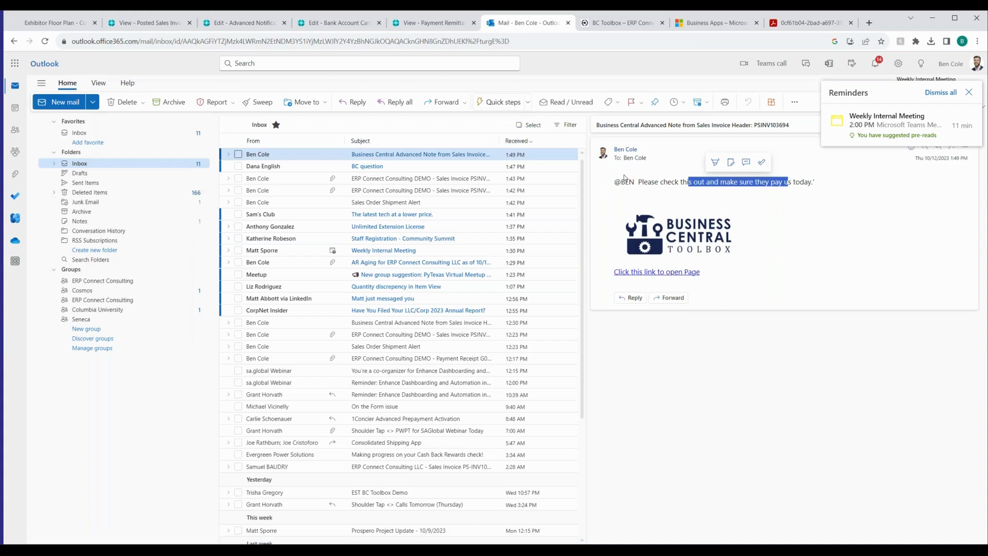
{"action": "left_click", "coordinate": [683, 275]}
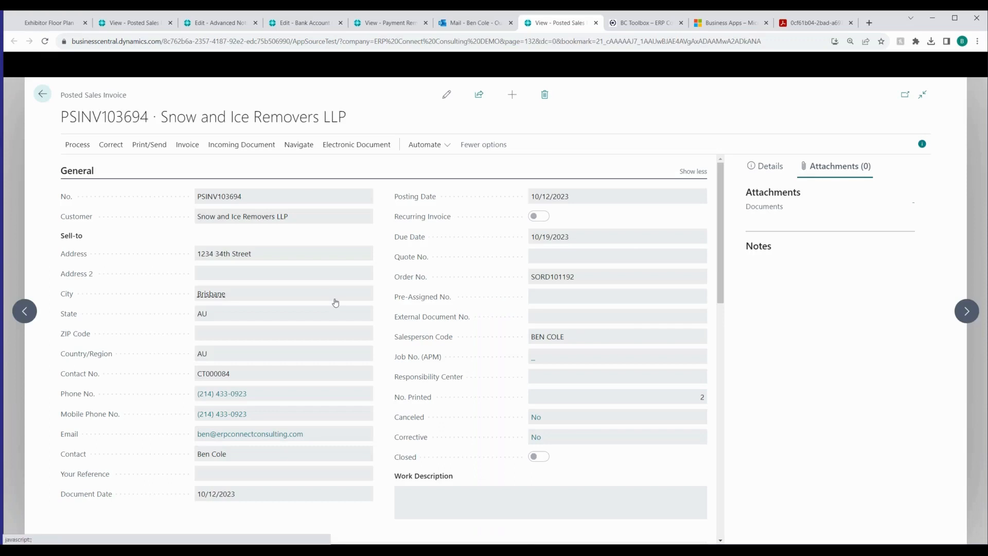
{"action": "scroll", "coordinate": [333, 300], "scroll_direction": "down", "scroll_amount": 10}
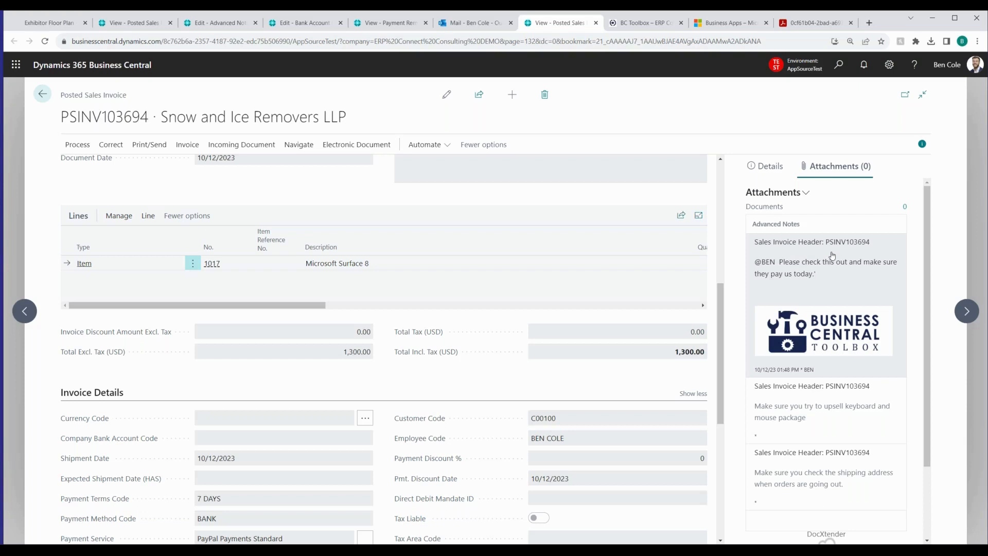
{"action": "left_click", "coordinate": [2, 176]}
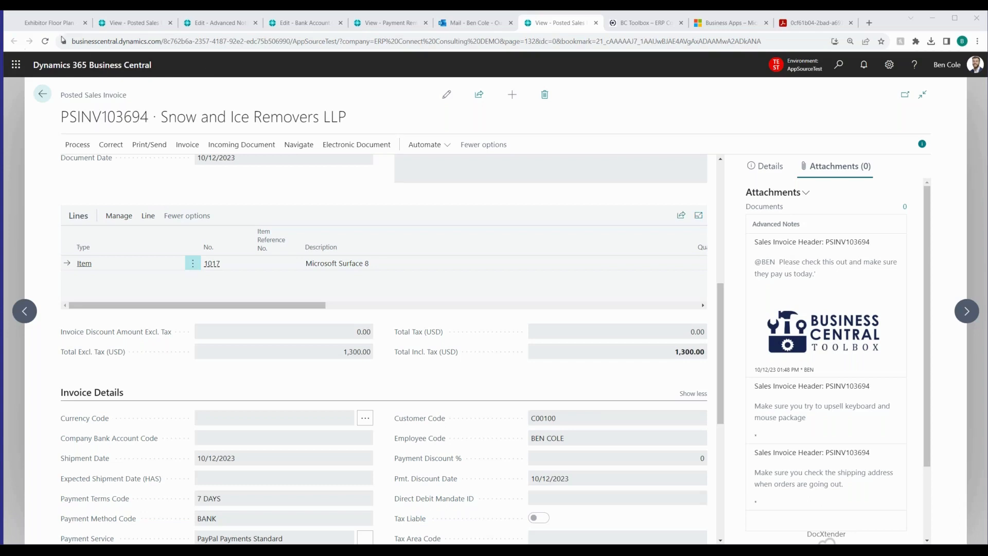
Close the original posted sales invoice and Advanced Notifications Setup pages to reach the Chase Business Checking bank account card
{"action": "left_click", "coordinate": [147, 26]}
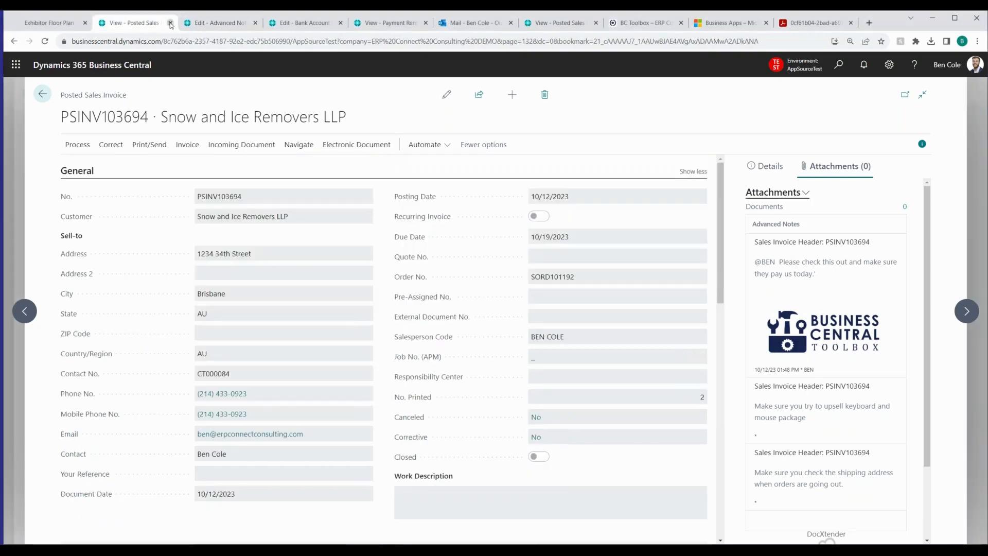
{"action": "left_click", "coordinate": [171, 23]}
{"action": "left_click", "coordinate": [170, 22]}
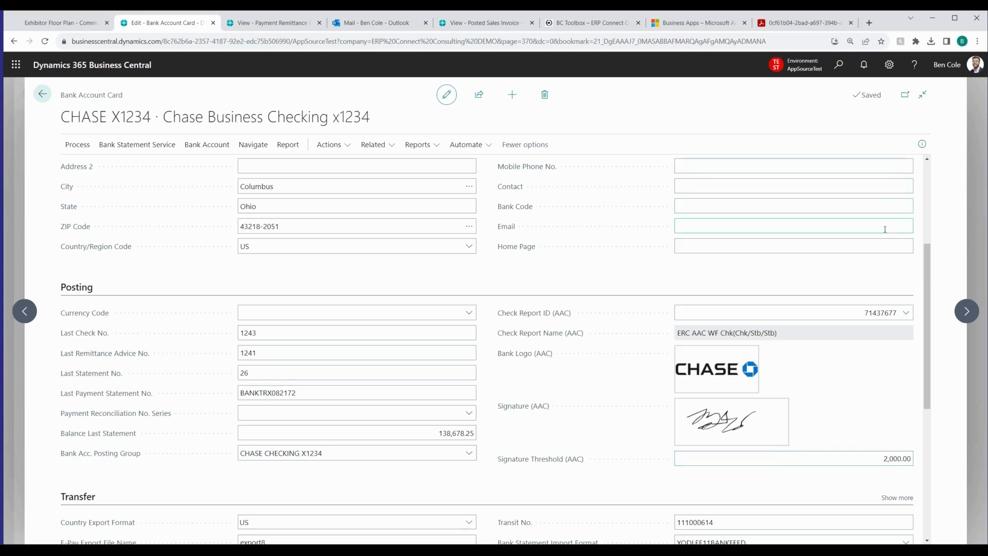
Examine the check layouts offered for Check Report ID (AAC) on the bank account card without changing the selection
{"action": "left_click", "coordinate": [909, 319]}
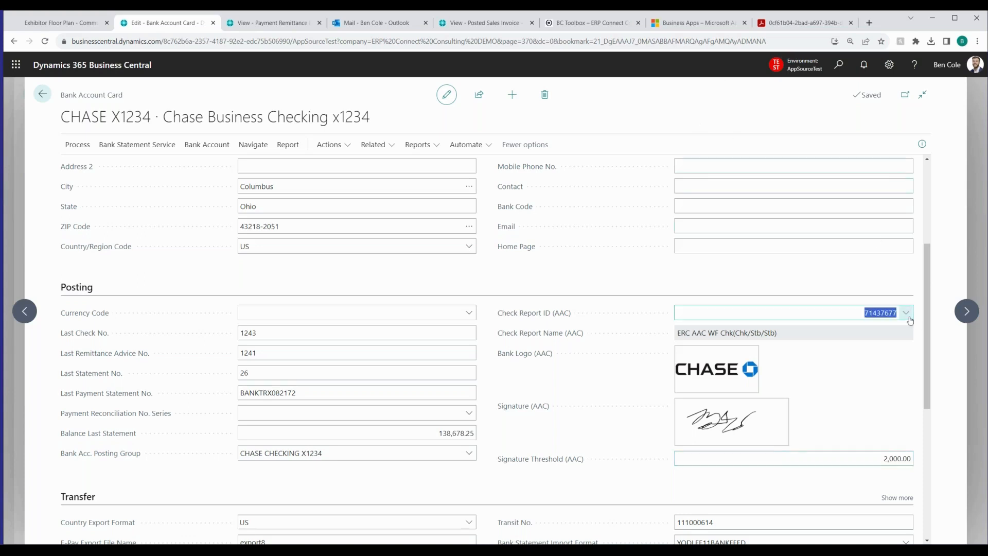
{"action": "left_click", "coordinate": [907, 315]}
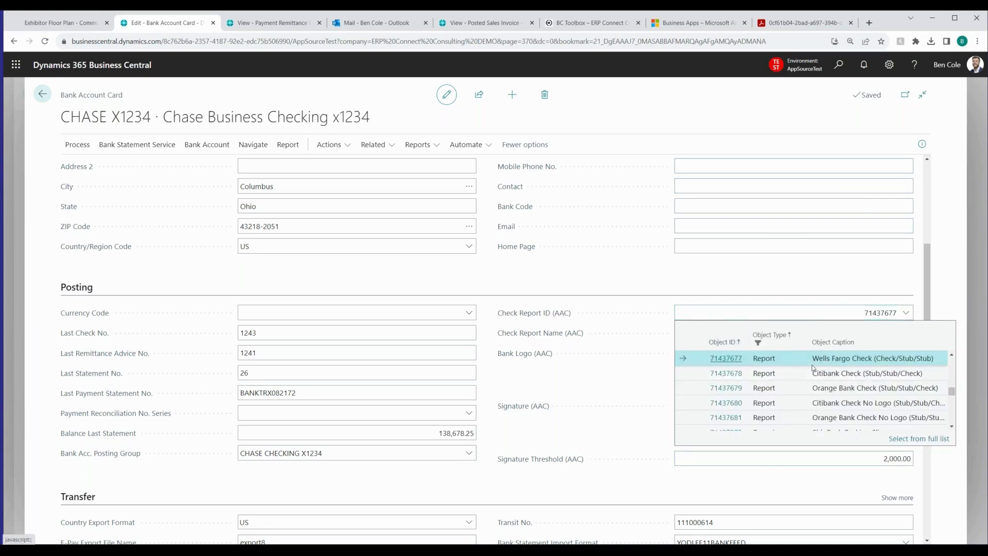
{"action": "scroll", "coordinate": [855, 401], "scroll_direction": "down", "scroll_amount": 1}
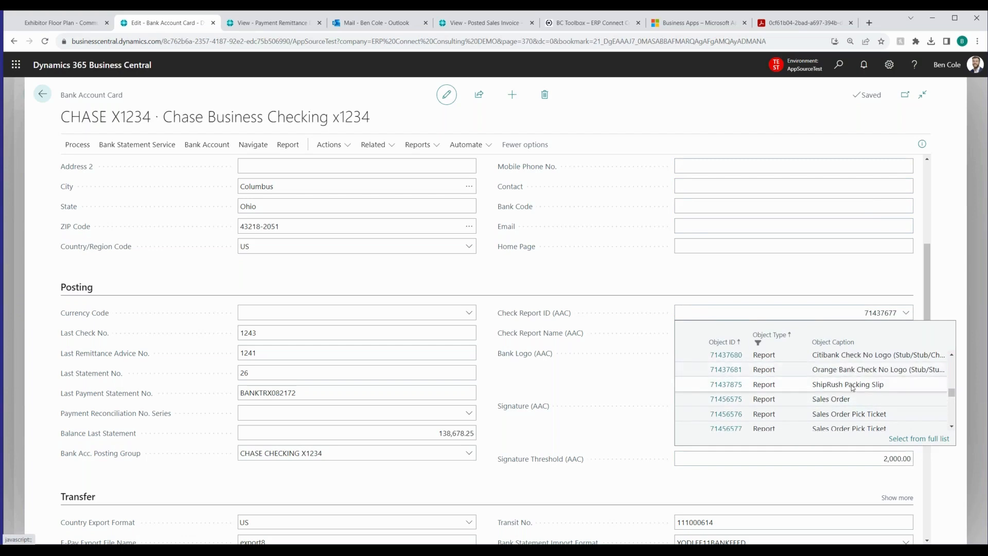
{"action": "scroll", "coordinate": [853, 387], "scroll_direction": "up", "scroll_amount": 2}
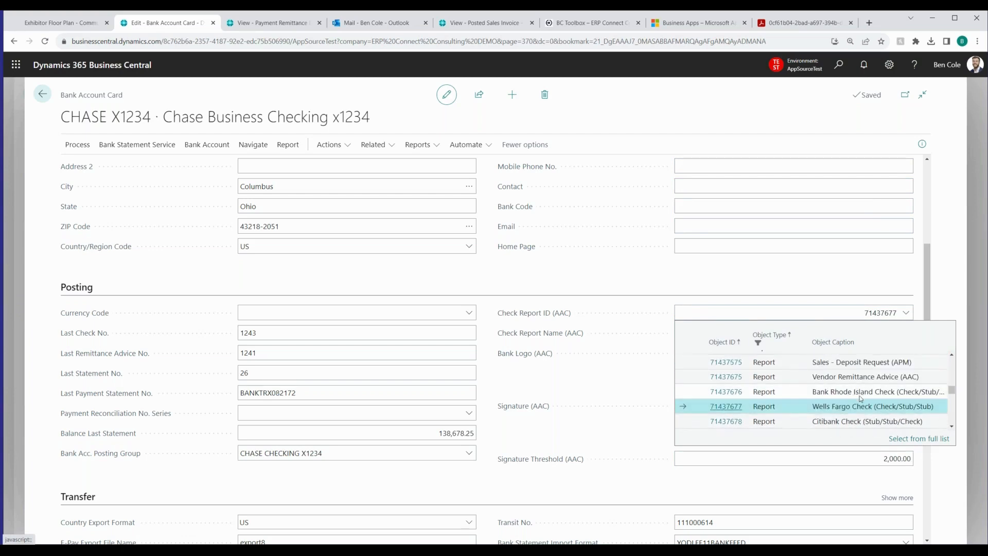
{"action": "left_click", "coordinate": [956, 274]}
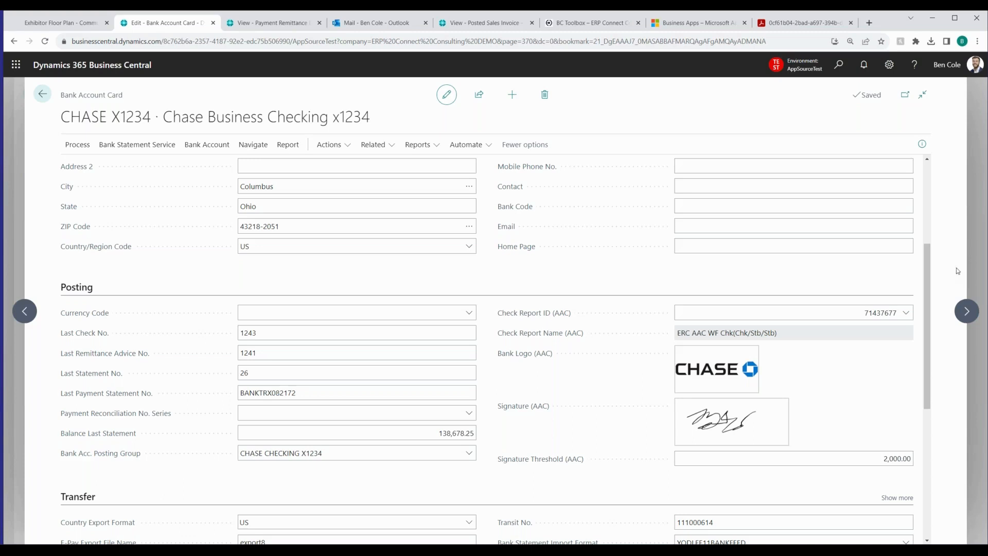
{"action": "left_click", "coordinate": [909, 314]}
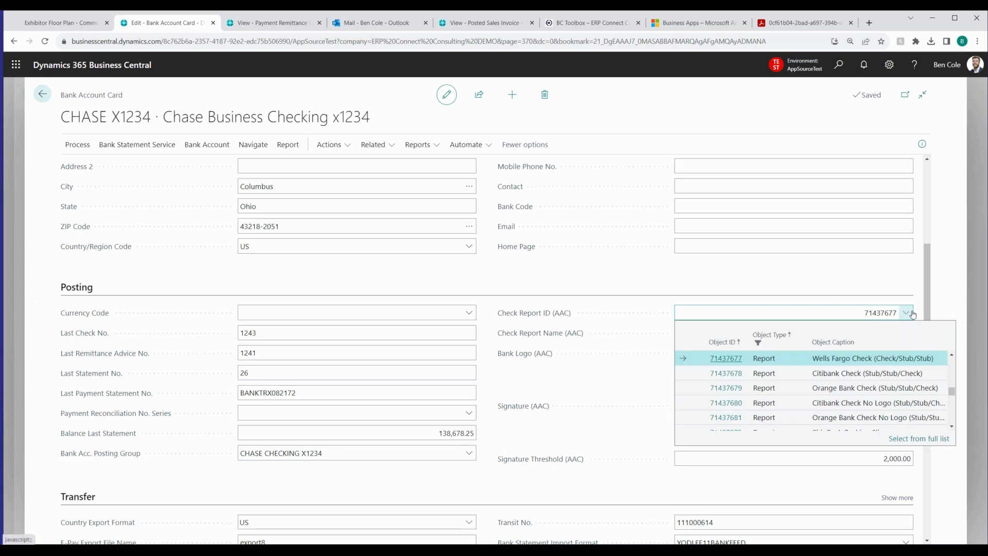
{"action": "left_click", "coordinate": [951, 263]}
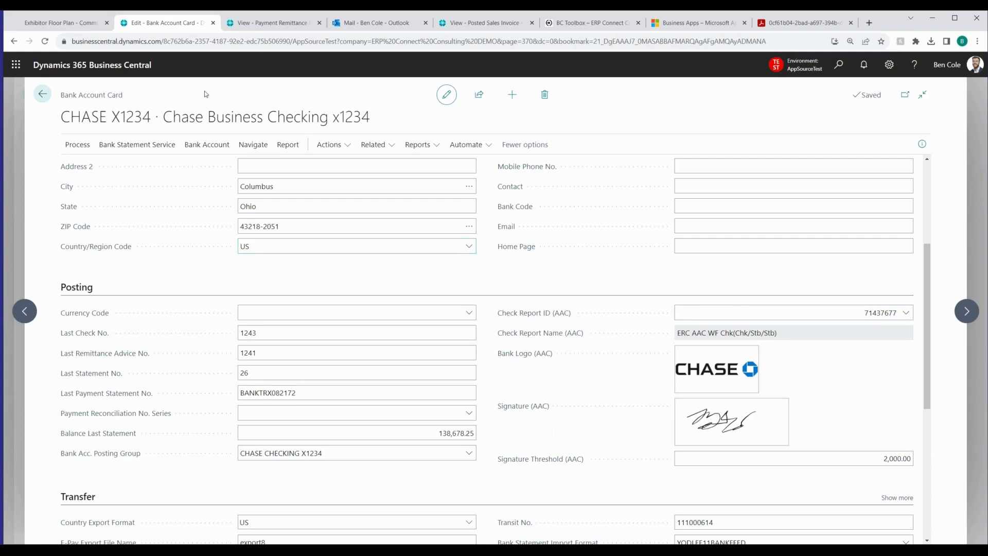
Close the bank account card and select the first three entries in the Payment Remittance Dashboard (AAC)
{"action": "left_click", "coordinate": [213, 24]}
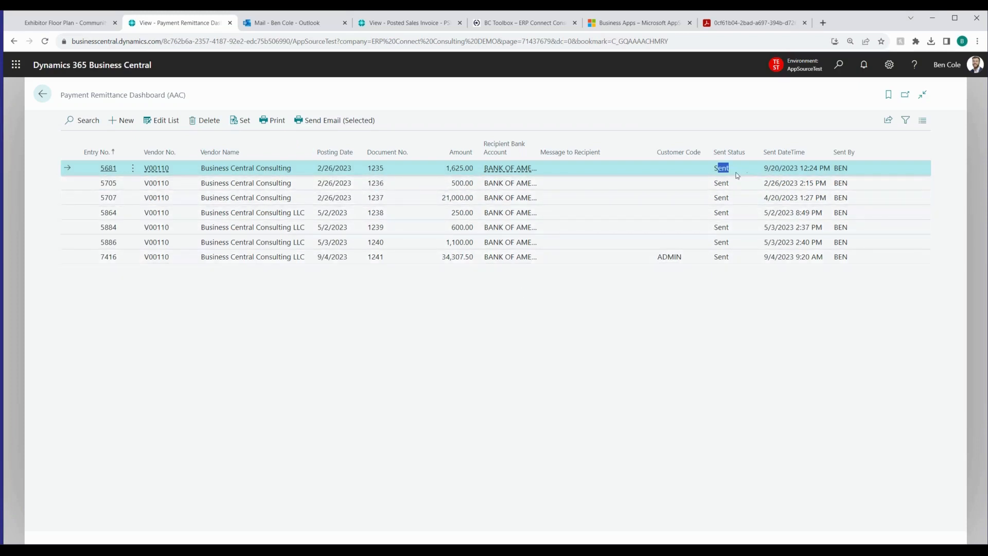
{"action": "left_click_drag", "start_coordinate": [766, 172], "coordinate": [844, 172]}
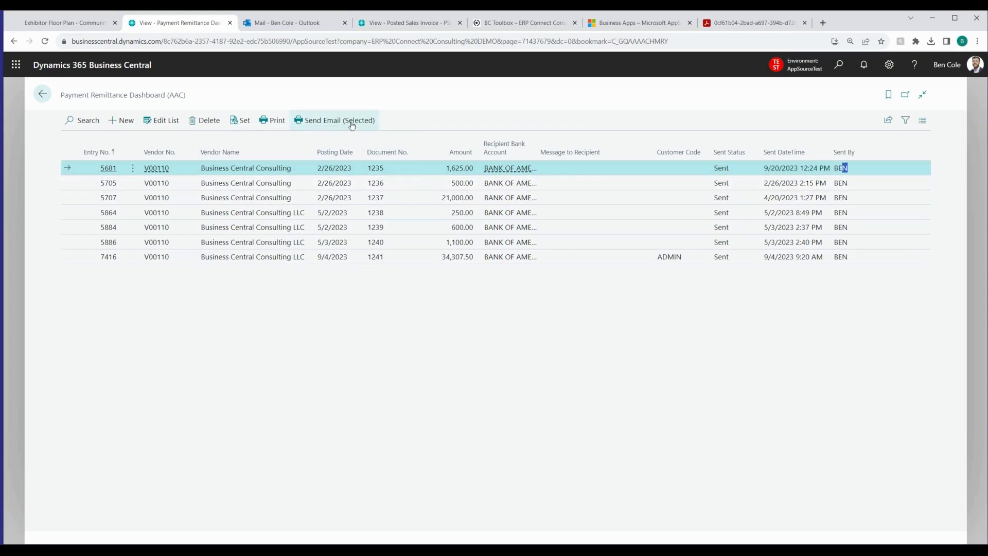
{"action": "left_click", "coordinate": [301, 199], "text": "shift"}
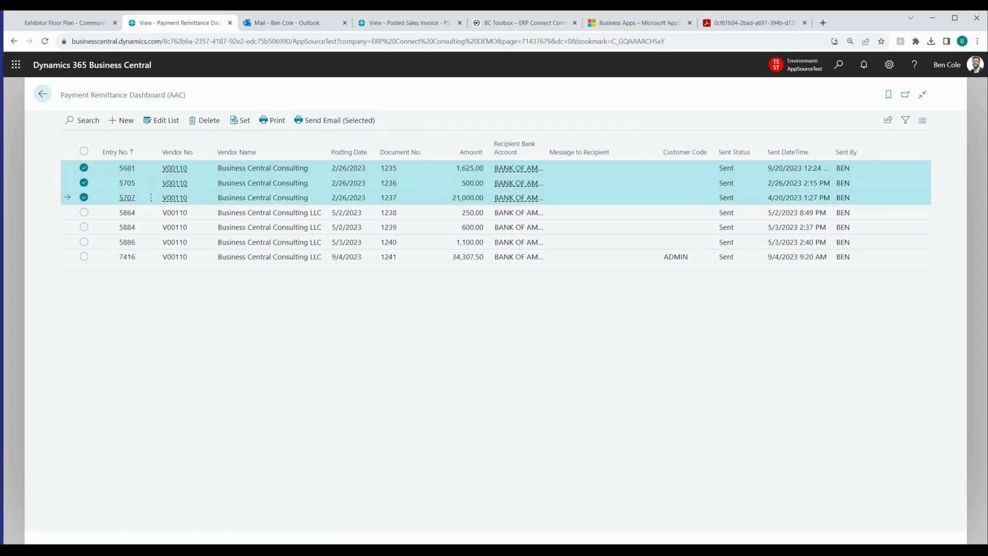